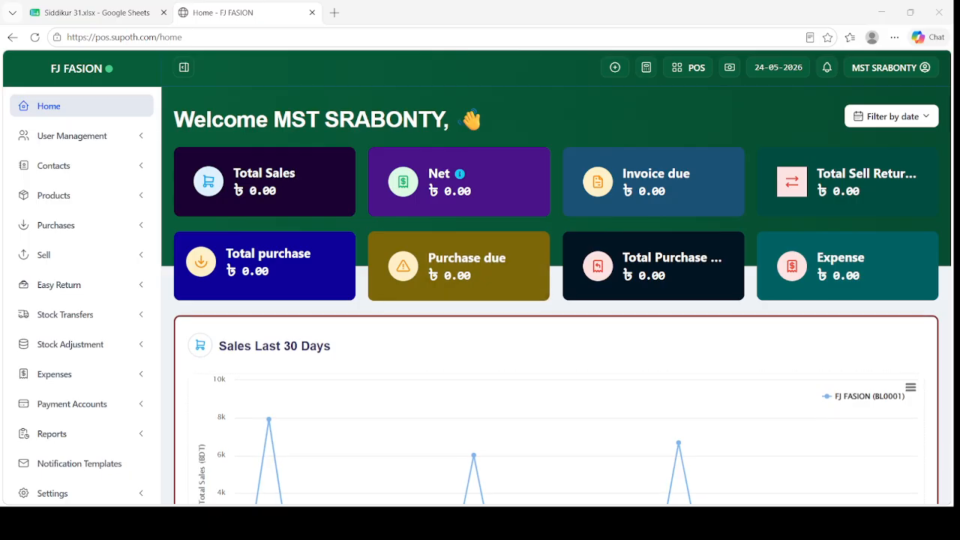
Review the Sales Last 30 Days and Sales Current Financial Year charts on the home dashboard.
{"action": "scroll", "coordinate": [555, 299], "scroll_direction": "down", "scroll_amount": 1}
{"action": "scroll", "coordinate": [554, 300], "scroll_direction": "up", "scroll_amount": 1}
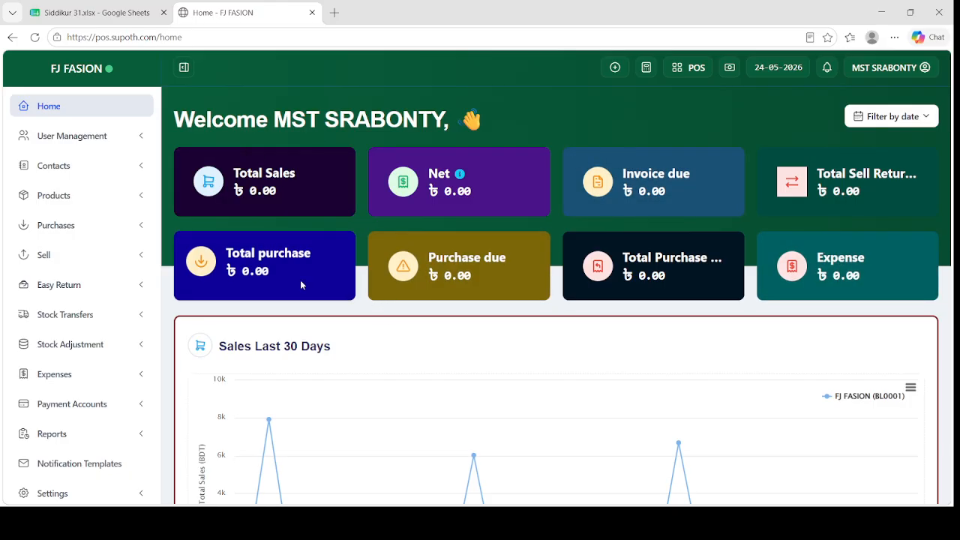
{"action": "scroll", "coordinate": [250, 323], "scroll_direction": "down", "scroll_amount": 1}
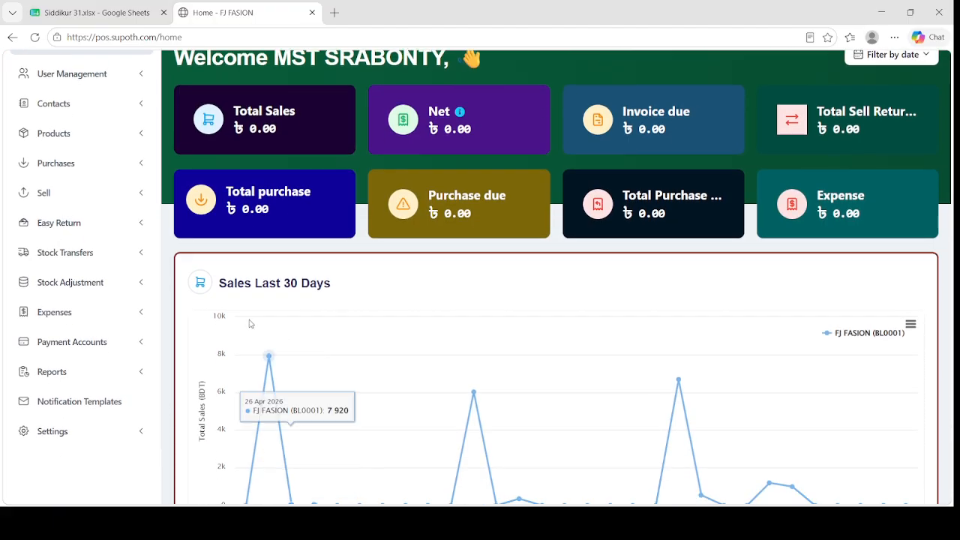
{"action": "scroll", "coordinate": [250, 323], "scroll_direction": "down", "scroll_amount": 2}
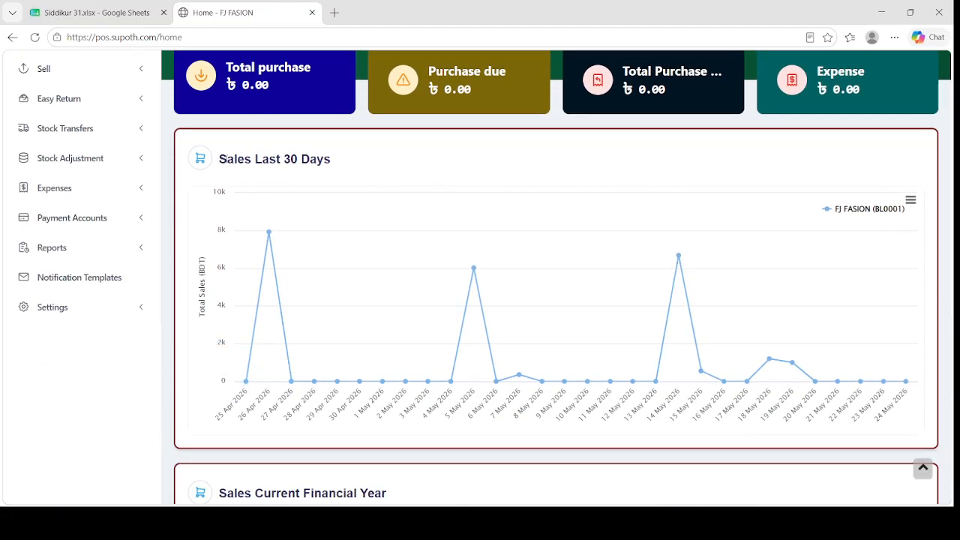
{"action": "left_click_drag", "start_coordinate": [222, 159], "coordinate": [350, 161]}
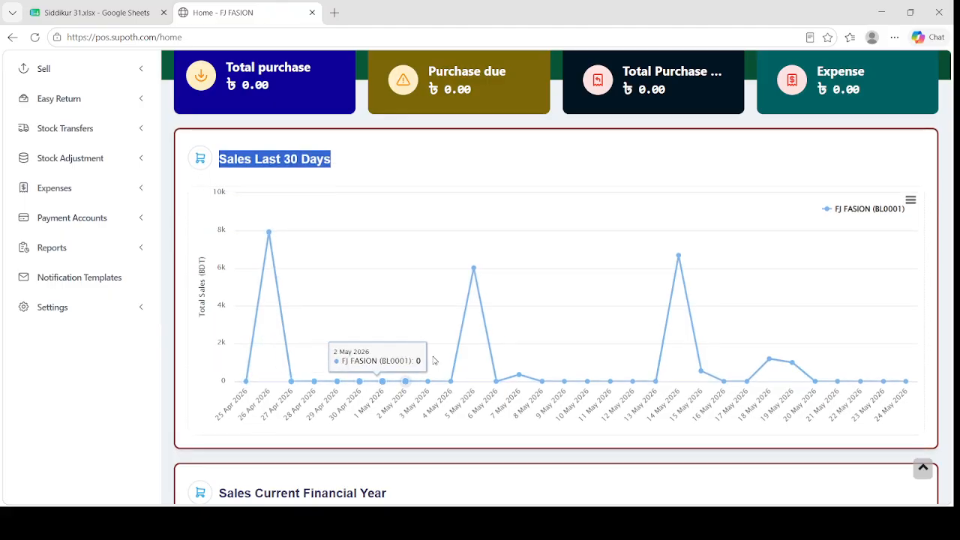
{"action": "scroll", "coordinate": [420, 285], "scroll_direction": "down", "scroll_amount": 3}
{"action": "scroll", "coordinate": [315, 255], "scroll_direction": "down", "scroll_amount": 2}
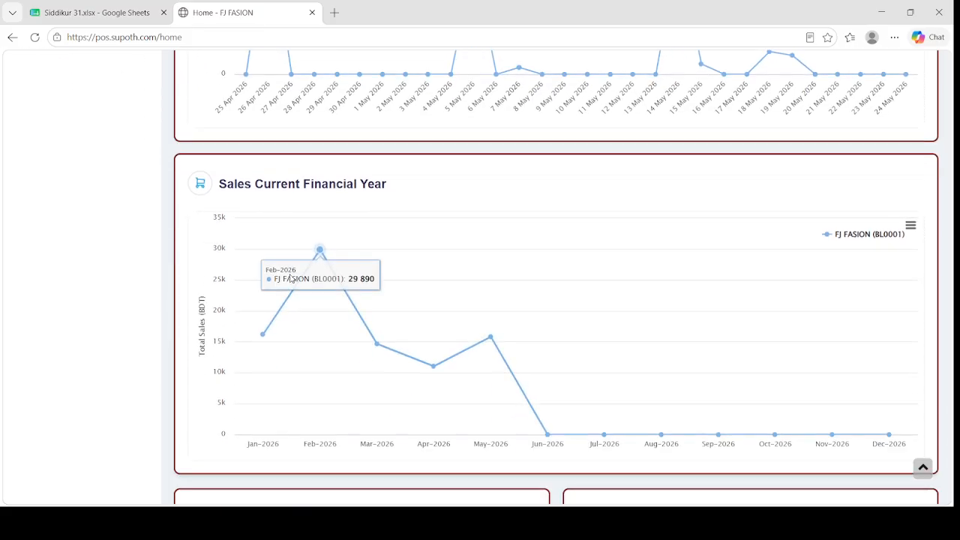
{"action": "left_click_drag", "start_coordinate": [222, 186], "coordinate": [409, 195]}
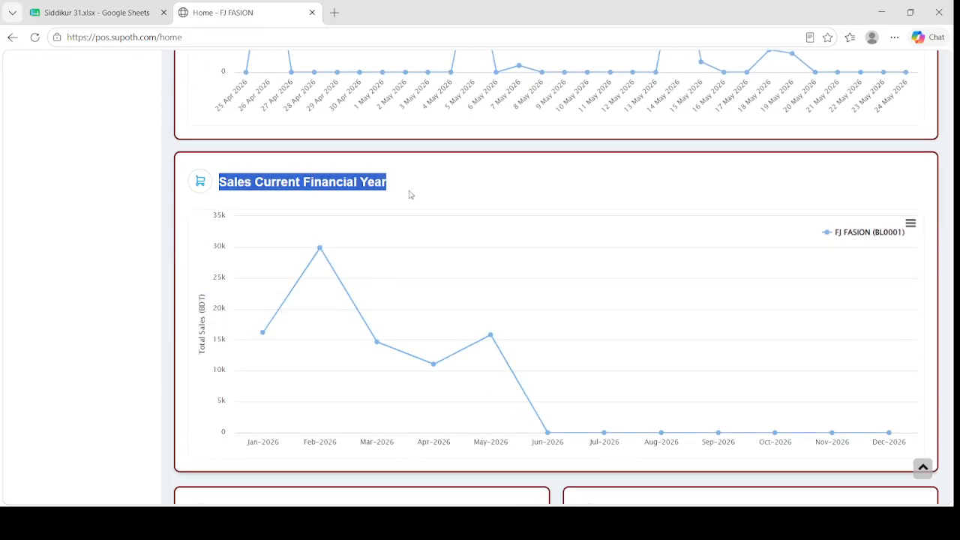
Review the dashboard's Sales Payment Due and Purchase Payment Due sections, including the customer listed with an outstanding invoice.
{"action": "scroll", "coordinate": [506, 358], "scroll_direction": "down", "scroll_amount": 1}
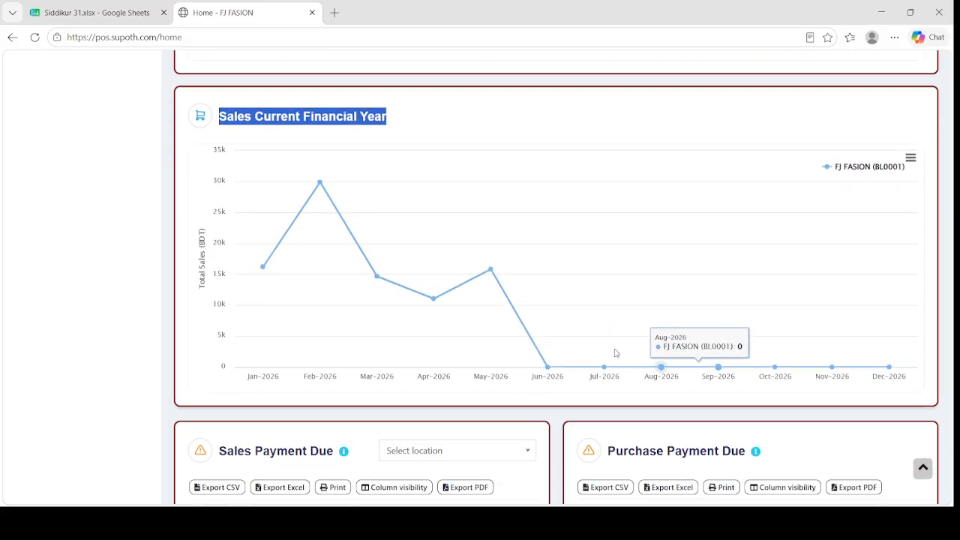
{"action": "scroll", "coordinate": [585, 350], "scroll_direction": "down", "scroll_amount": 3}
{"action": "scroll", "coordinate": [533, 349], "scroll_direction": "down", "scroll_amount": 2}
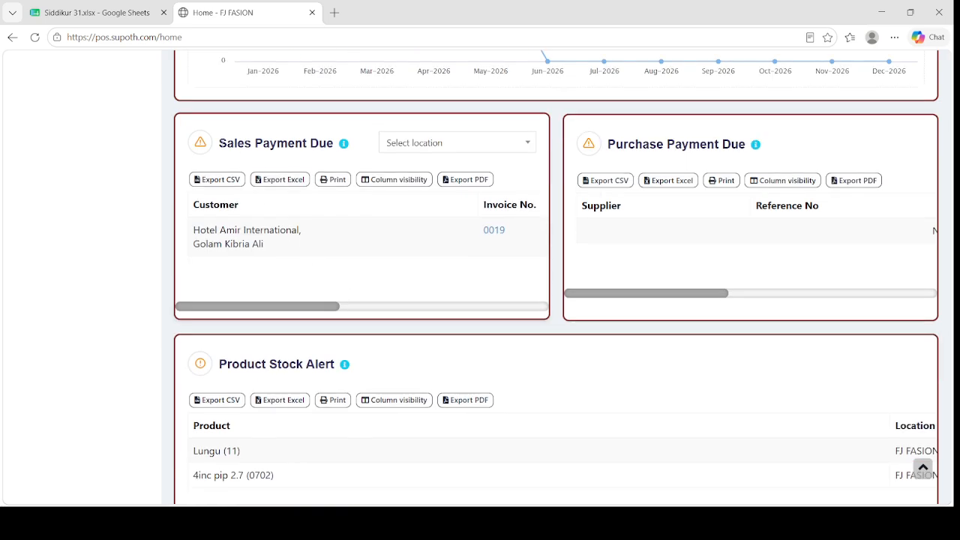
{"action": "left_click_drag", "start_coordinate": [219, 142], "coordinate": [336, 143]}
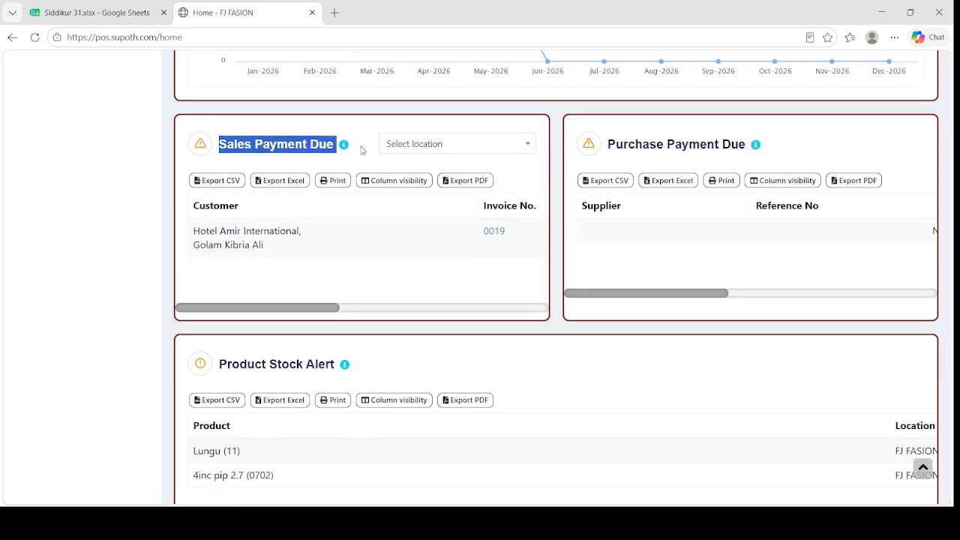
{"action": "left_click", "coordinate": [347, 166]}
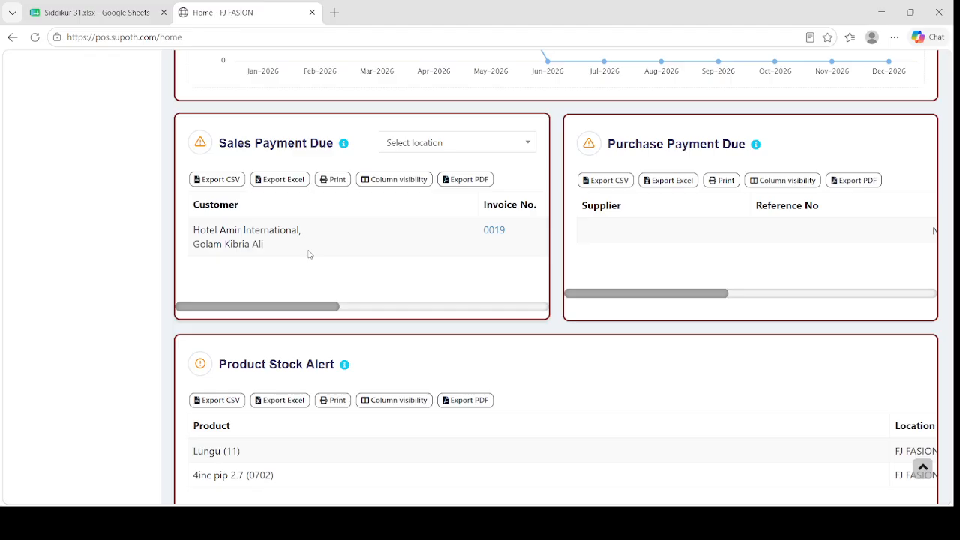
{"action": "left_click_drag", "start_coordinate": [200, 230], "coordinate": [273, 242]}
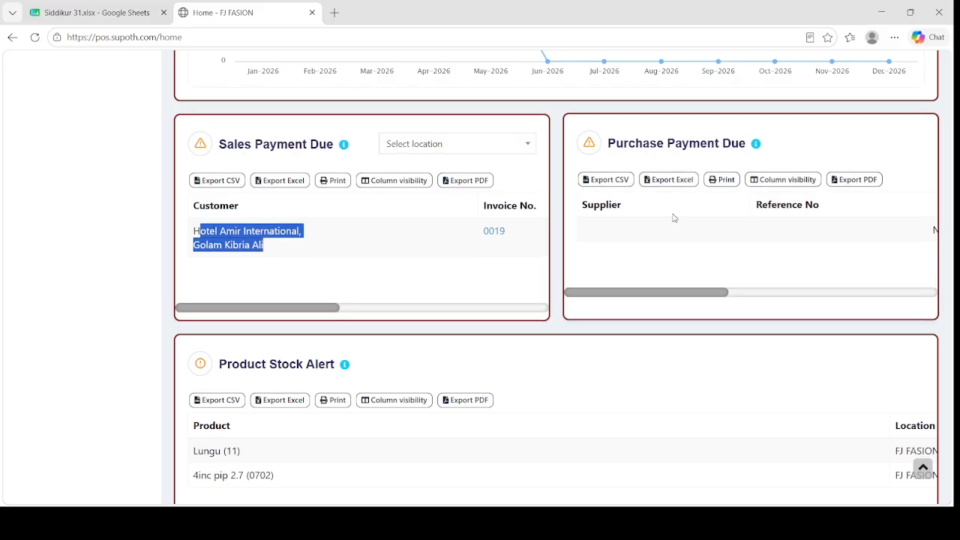
{"action": "left_click_drag", "start_coordinate": [609, 143], "coordinate": [754, 150]}
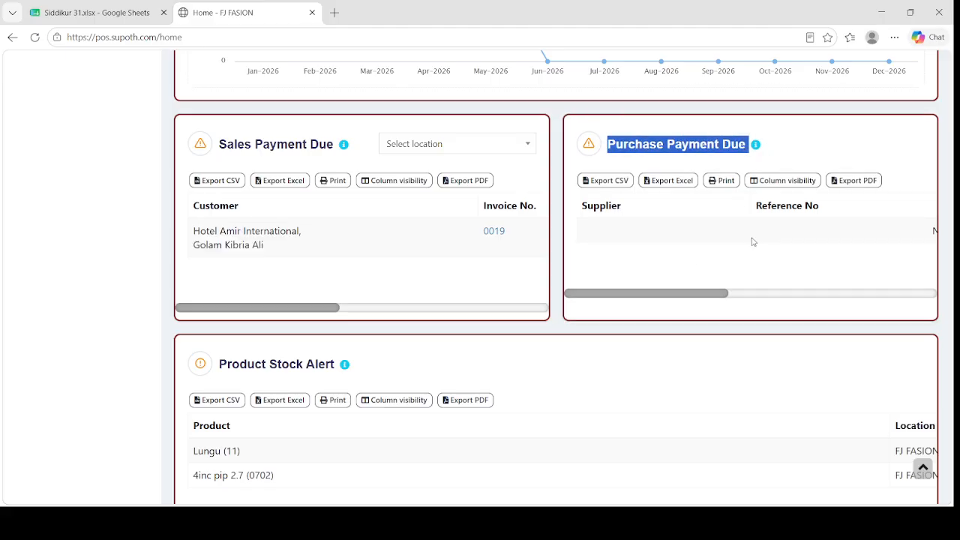
Examine the products listed in the dashboard's Product Stock Alert section.
{"action": "scroll", "coordinate": [278, 386], "scroll_direction": "down", "scroll_amount": 3}
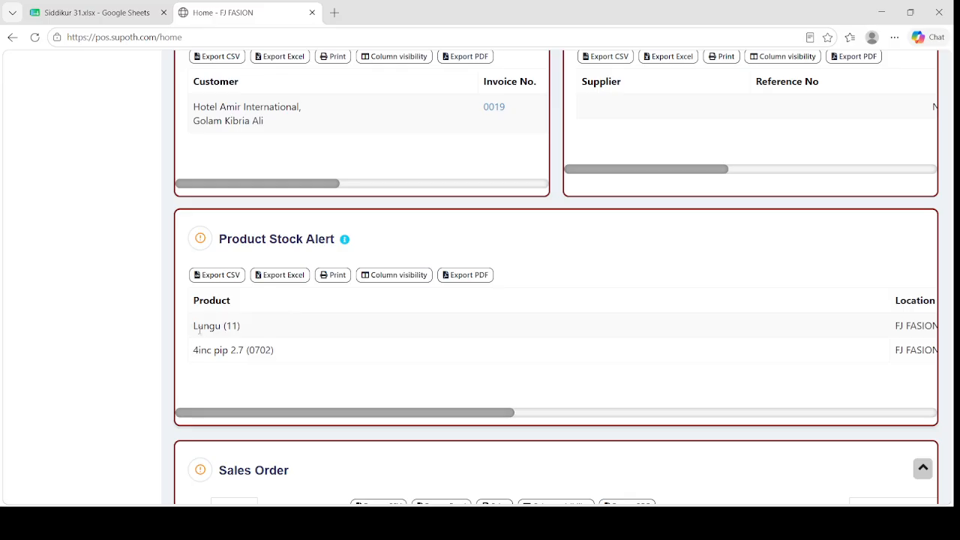
{"action": "left_click_drag", "start_coordinate": [194, 325], "coordinate": [263, 336]}
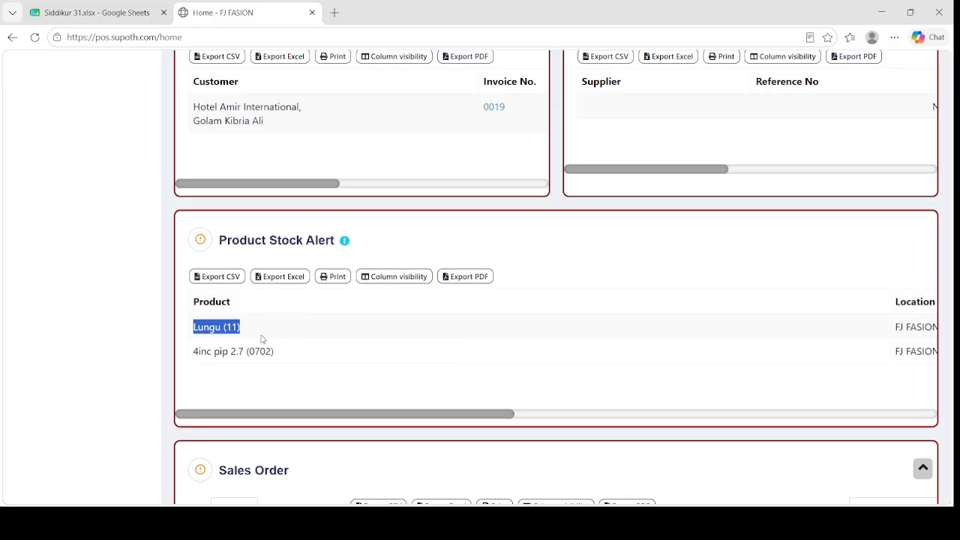
{"action": "left_click_drag", "start_coordinate": [198, 351], "coordinate": [293, 373]}
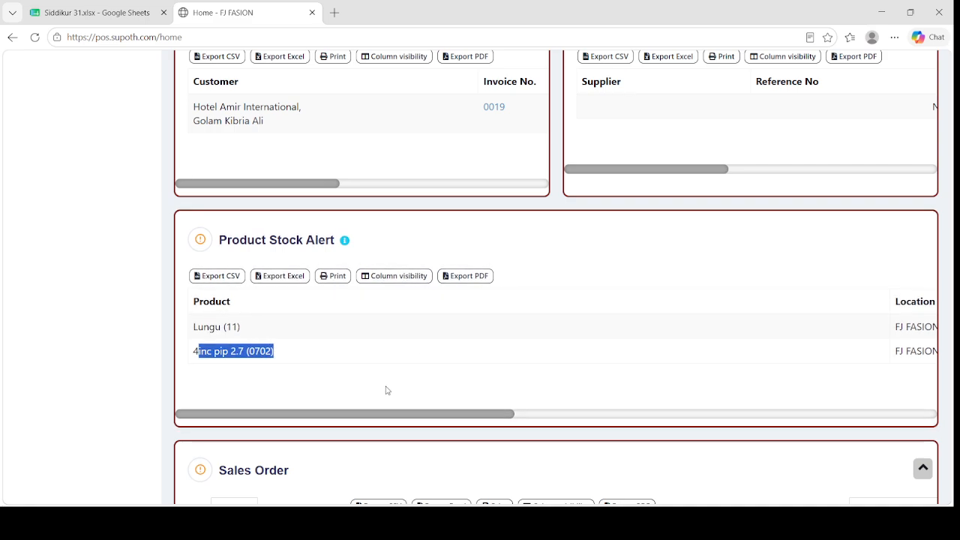
Check the dashboard's Sales Order section for any listed orders.
{"action": "scroll", "coordinate": [389, 386], "scroll_direction": "down", "scroll_amount": 3}
{"action": "scroll", "coordinate": [465, 443], "scroll_direction": "down", "scroll_amount": 2}
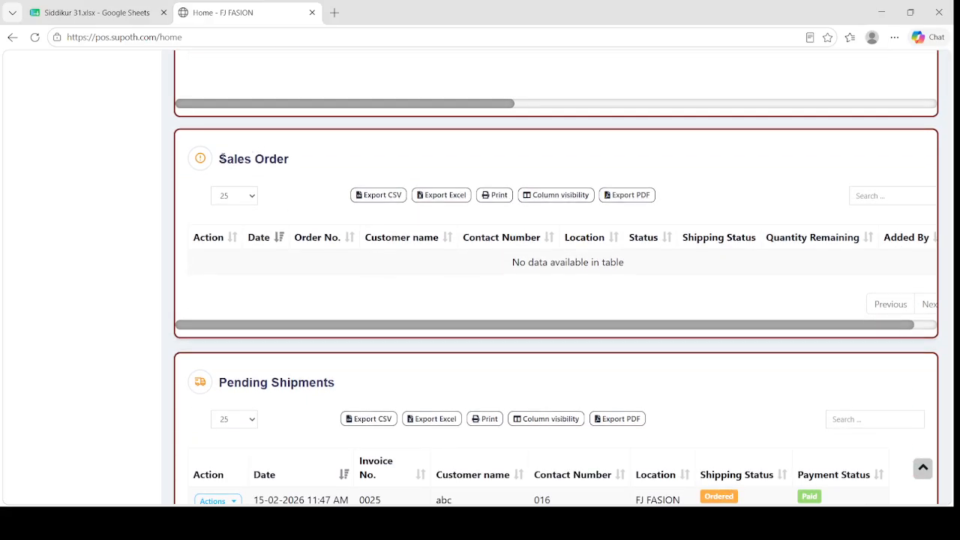
{"action": "left_click_drag", "start_coordinate": [222, 158], "coordinate": [367, 133]}
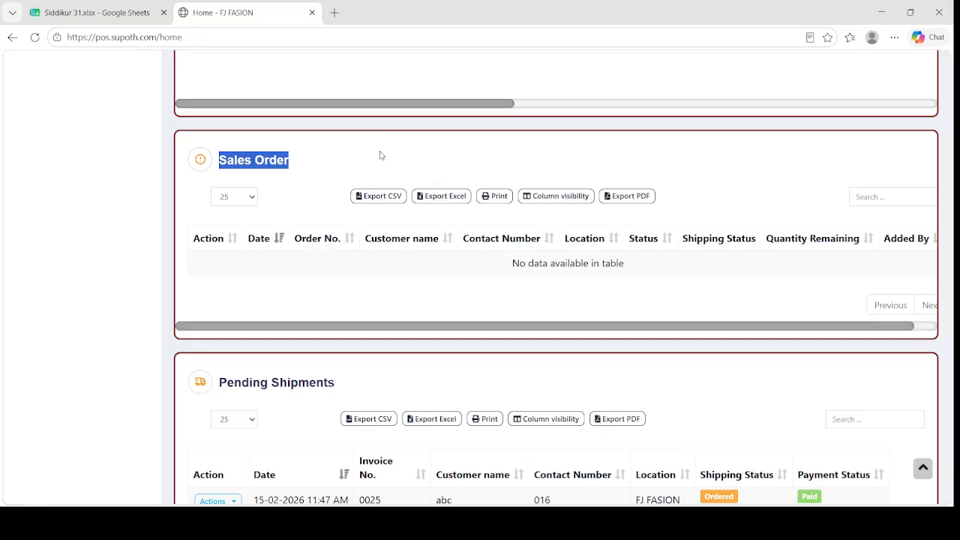
{"action": "left_click", "coordinate": [311, 165]}
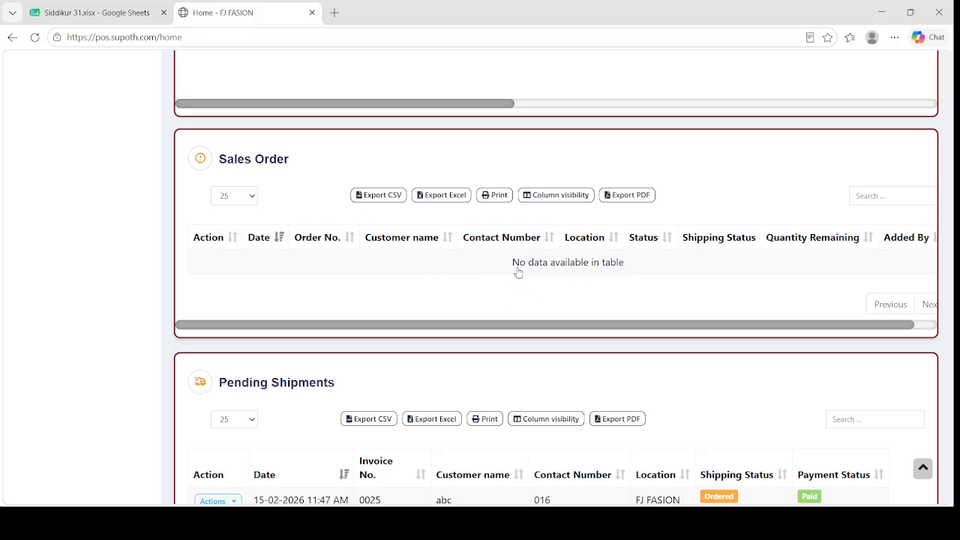
{"action": "left_click_drag", "start_coordinate": [525, 267], "coordinate": [626, 275]}
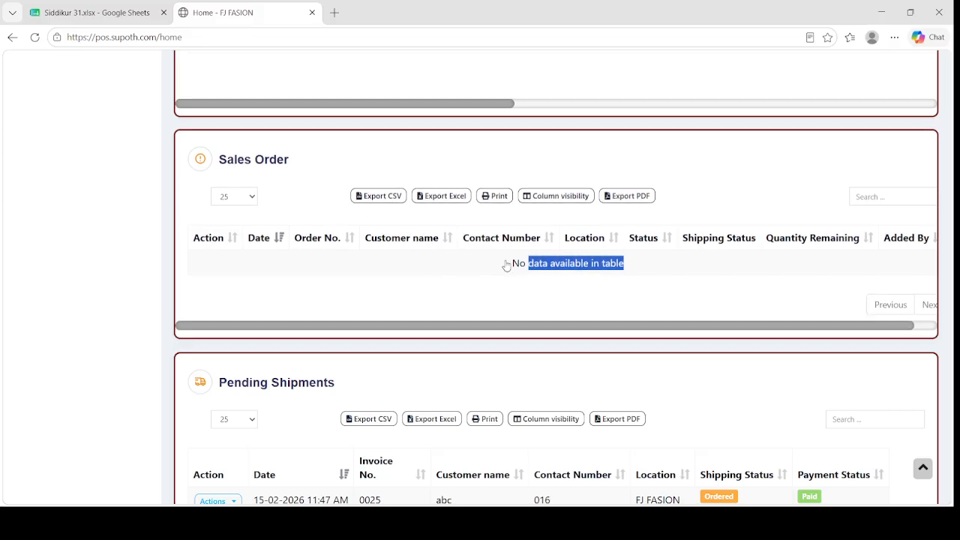
{"action": "left_click_drag", "start_coordinate": [510, 264], "coordinate": [626, 264]}
Examine the entries in the Pending Shipments section, and return to the dashboard's summary cards.
{"action": "scroll", "coordinate": [370, 328], "scroll_direction": "down", "scroll_amount": 2}
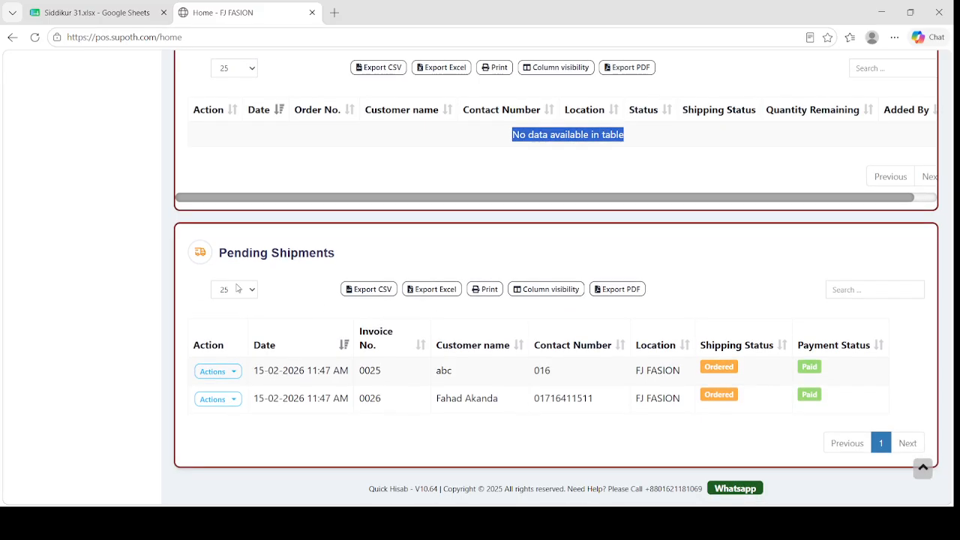
{"action": "left_click_drag", "start_coordinate": [223, 253], "coordinate": [456, 257]}
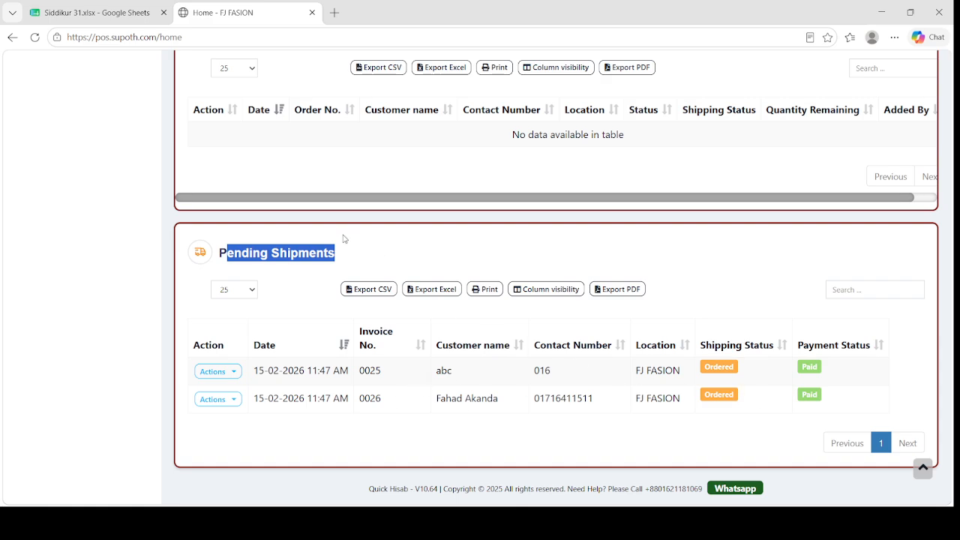
{"action": "scroll", "coordinate": [342, 234], "scroll_direction": "up", "scroll_amount": 1}
{"action": "scroll", "coordinate": [448, 372], "scroll_direction": "down", "scroll_amount": 1}
{"action": "left_click_drag", "start_coordinate": [258, 371], "coordinate": [668, 394]}
{"action": "scroll", "coordinate": [593, 366], "scroll_direction": "up", "scroll_amount": 4}
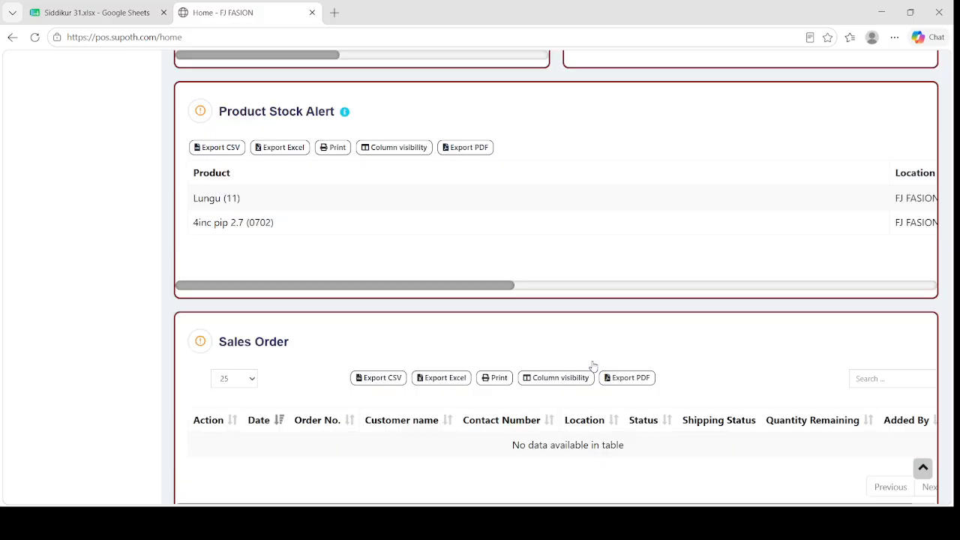
{"action": "scroll", "coordinate": [600, 365], "scroll_direction": "up", "scroll_amount": 15}
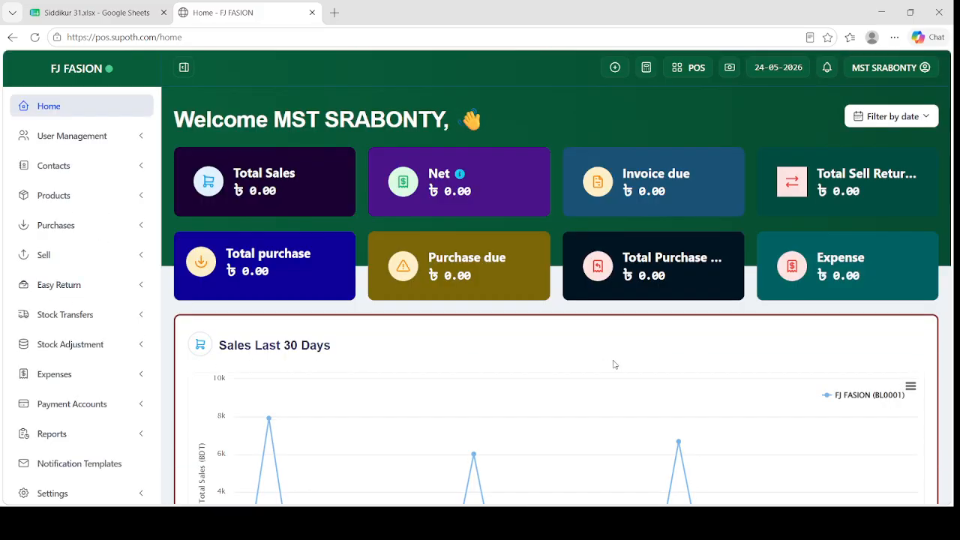
Open the Users list in User Management and check the role assigned to each user.
{"action": "left_click", "coordinate": [95, 141]}
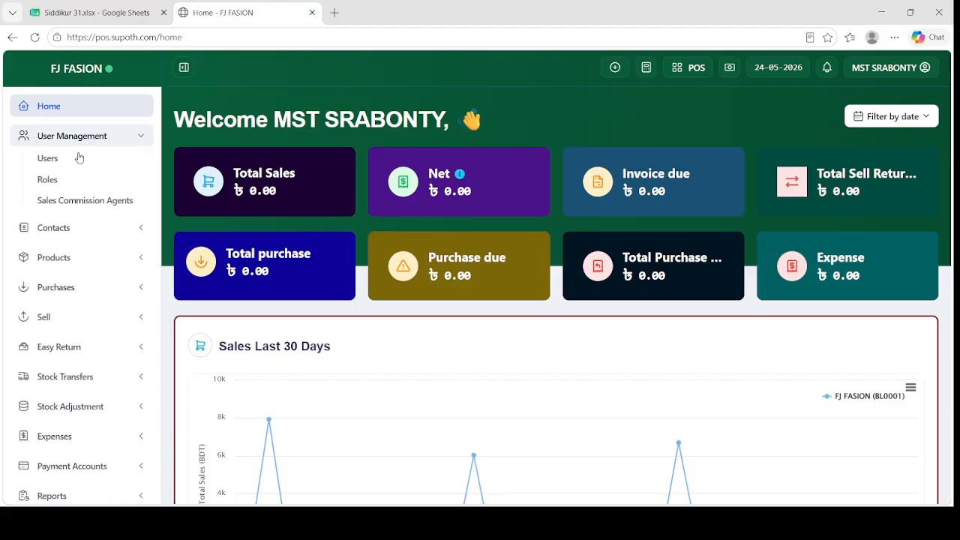
{"action": "left_click", "coordinate": [78, 166]}
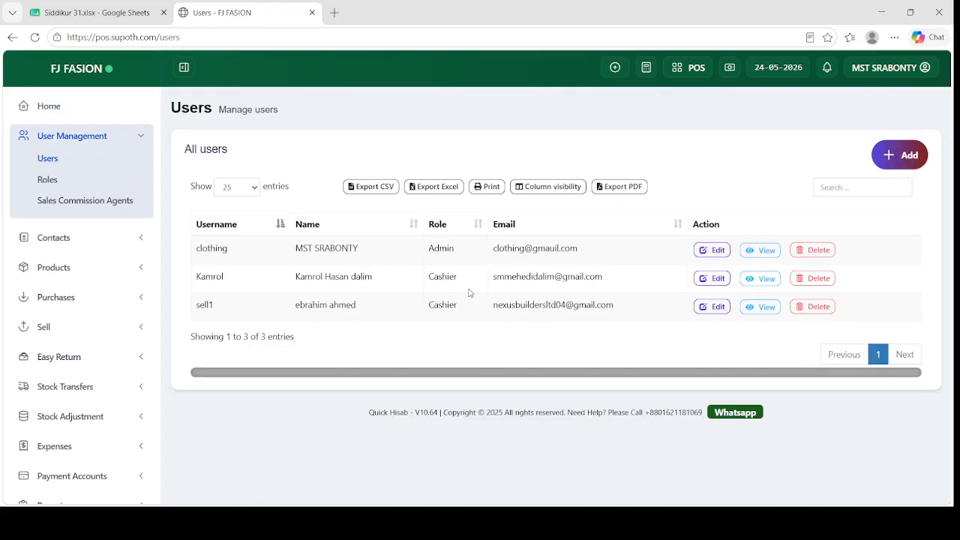
{"action": "left_click_drag", "start_coordinate": [429, 248], "coordinate": [465, 251]}
{"action": "left_click_drag", "start_coordinate": [427, 277], "coordinate": [474, 285]}
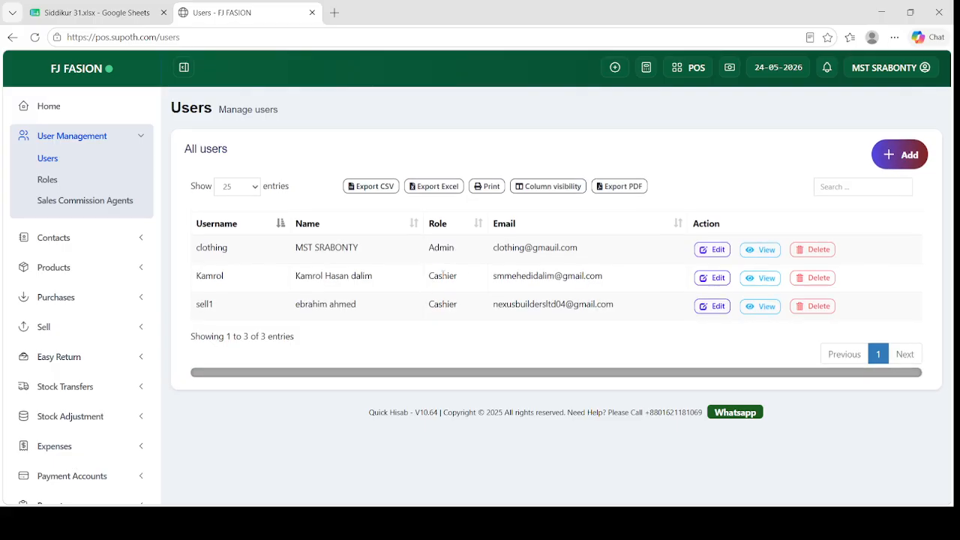
{"action": "left_click_drag", "start_coordinate": [427, 306], "coordinate": [459, 309]}
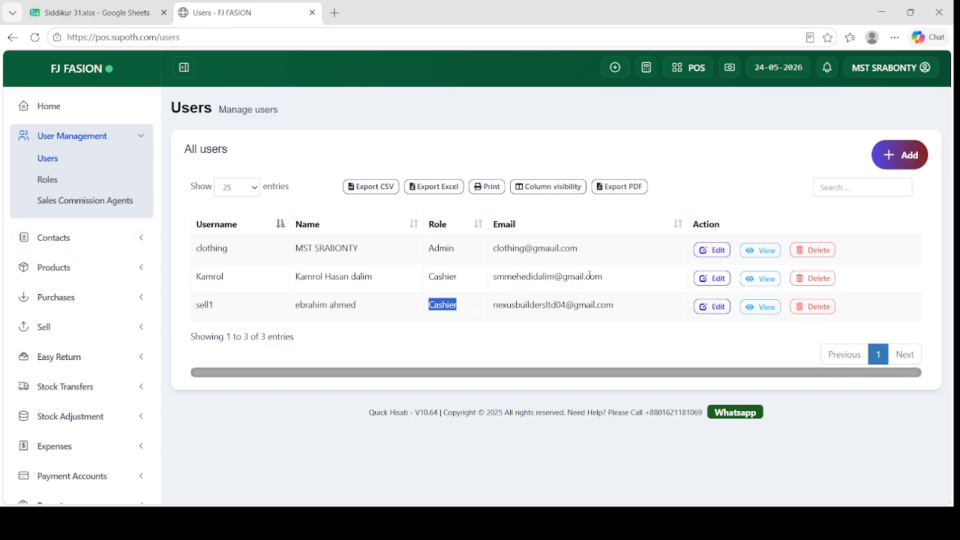
Open the Suppliers list under Contacts.
{"action": "left_click", "coordinate": [102, 243]}
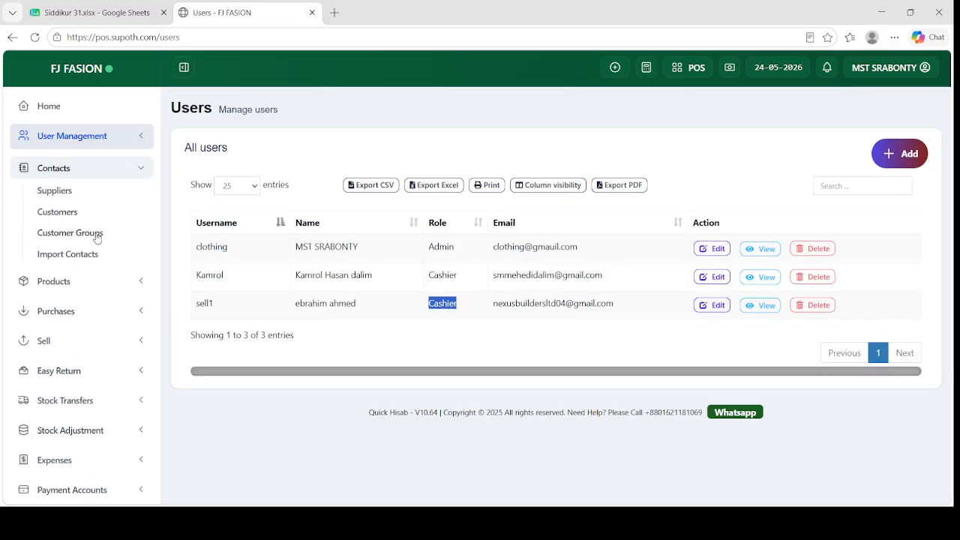
{"action": "left_click", "coordinate": [89, 174]}
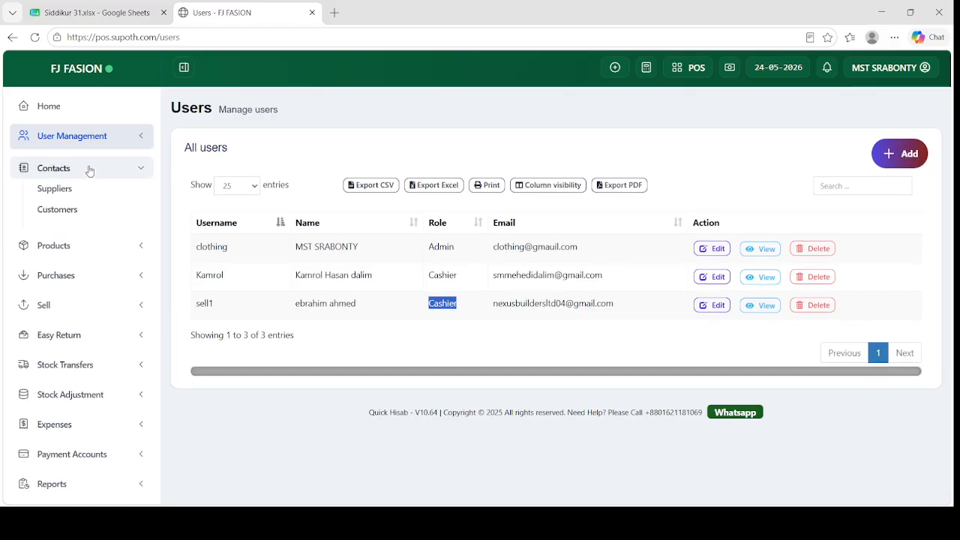
{"action": "left_click", "coordinate": [90, 172]}
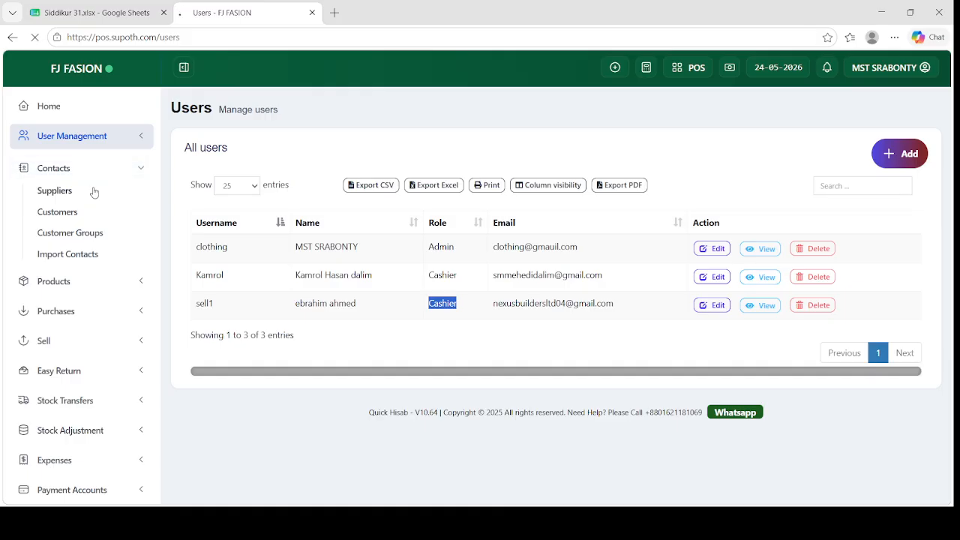
{"action": "left_click", "coordinate": [94, 193]}
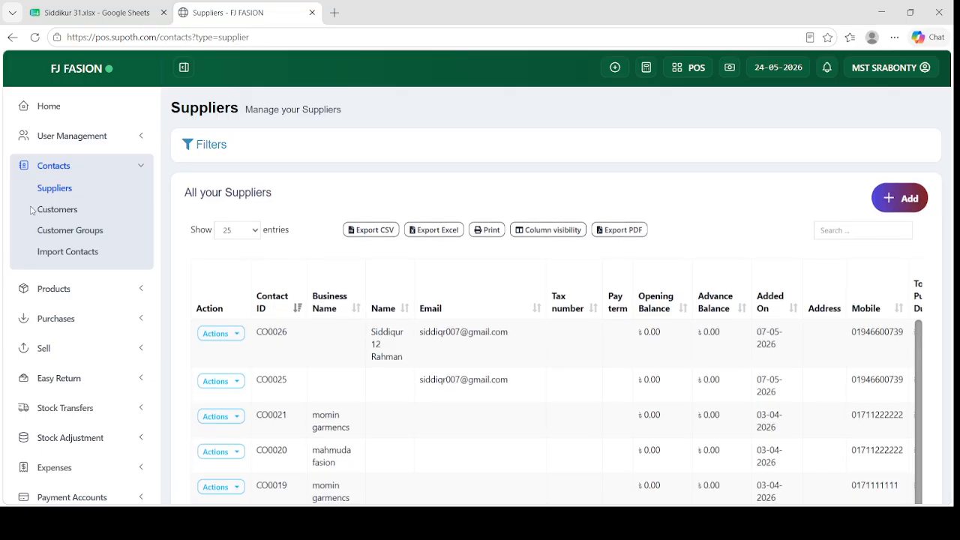
Open the Customers list under Contacts and look through its records.
{"action": "left_click", "coordinate": [55, 211]}
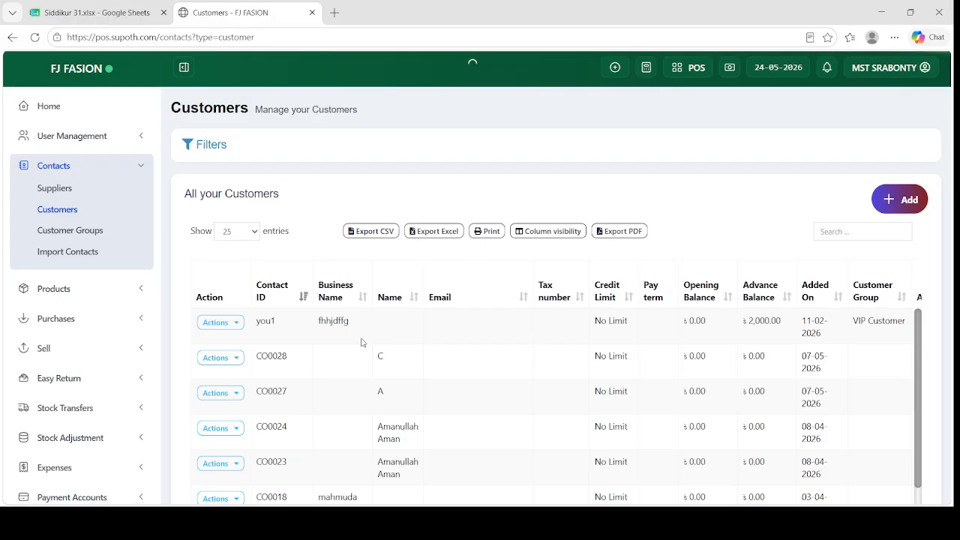
{"action": "scroll", "coordinate": [478, 356], "scroll_direction": "down", "scroll_amount": 1}
{"action": "scroll", "coordinate": [525, 375], "scroll_direction": "down", "scroll_amount": 1}
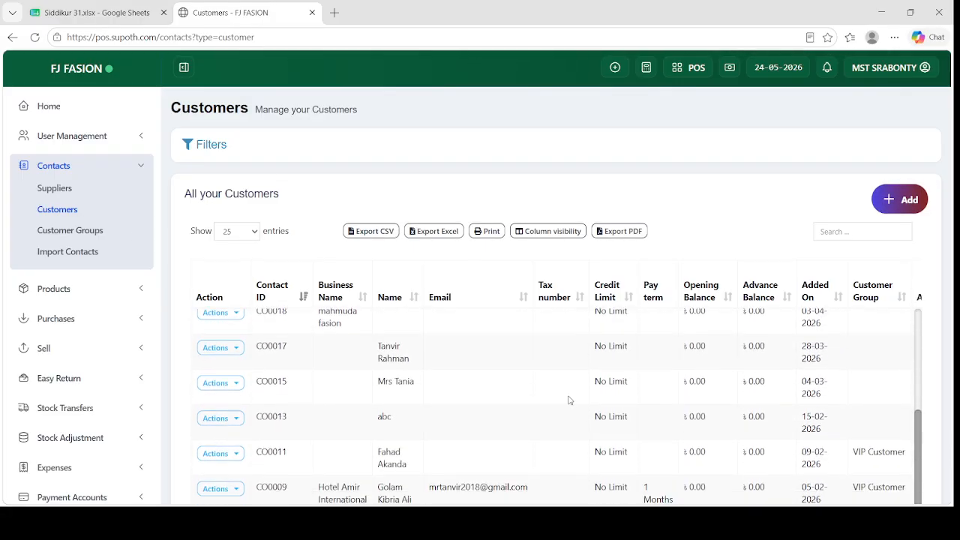
{"action": "scroll", "coordinate": [773, 237], "scroll_direction": "down", "scroll_amount": 2}
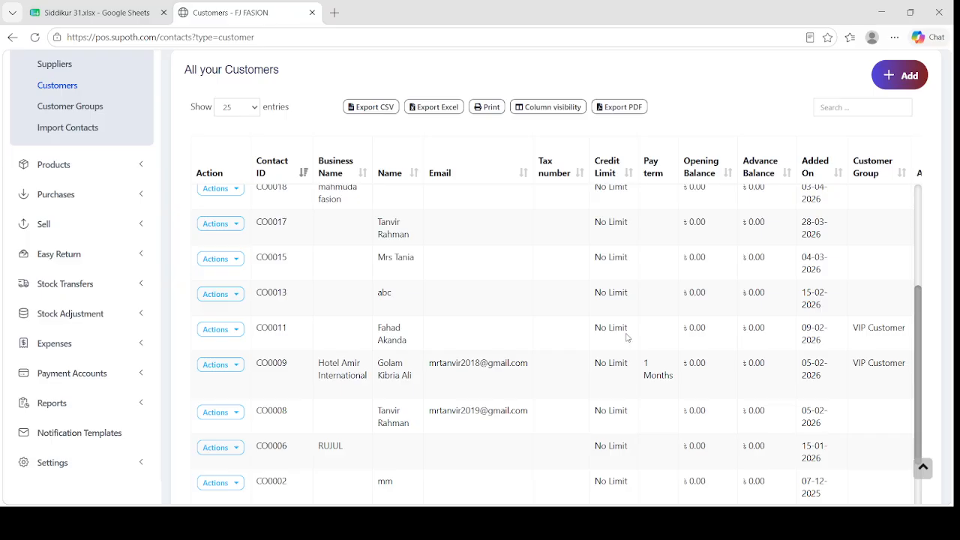
{"action": "scroll", "coordinate": [634, 341], "scroll_direction": "up", "scroll_amount": 3}
{"action": "scroll", "coordinate": [638, 344], "scroll_direction": "up", "scroll_amount": 2}
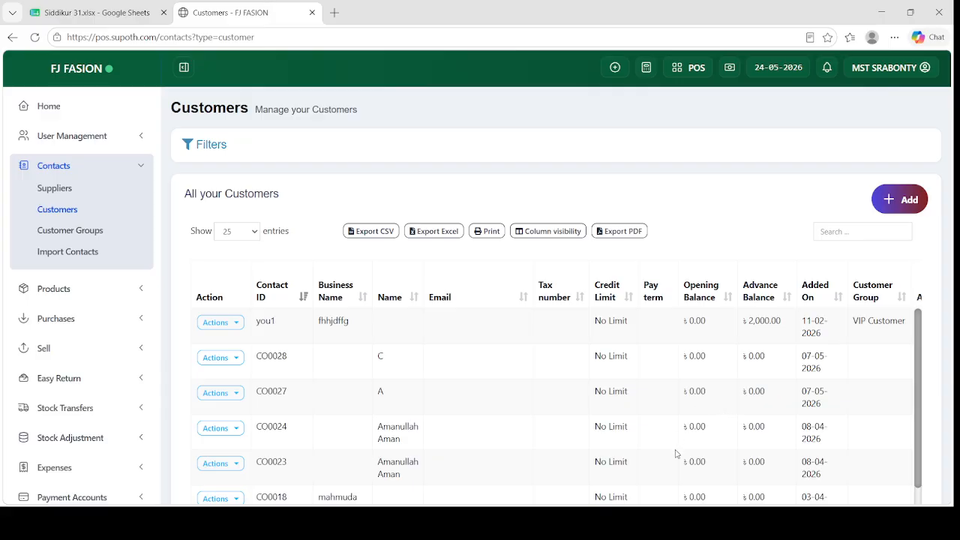
Look through the customer records, and open the Customer Groups list under Contacts.
{"action": "scroll", "coordinate": [675, 454], "scroll_direction": "down", "scroll_amount": 2}
{"action": "scroll", "coordinate": [670, 450], "scroll_direction": "up", "scroll_amount": 2}
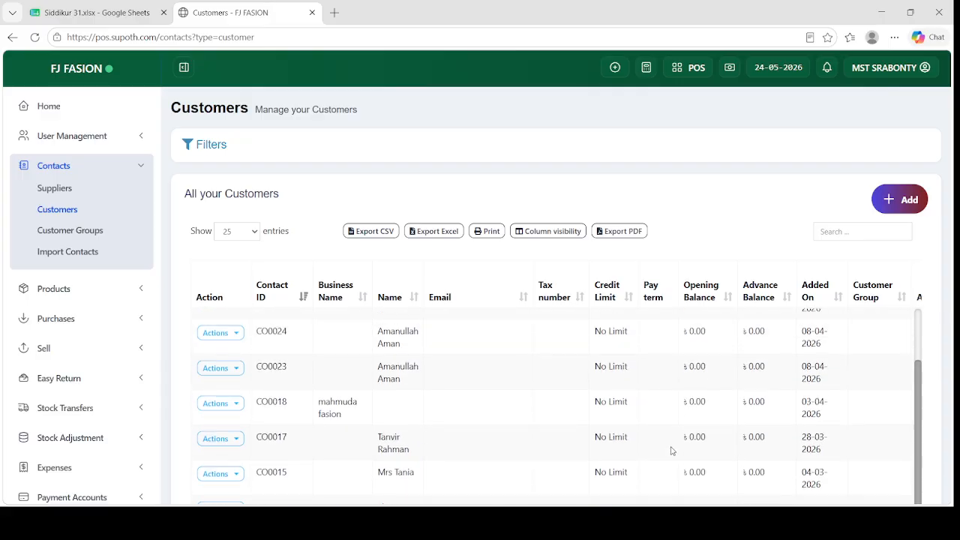
{"action": "left_click", "coordinate": [70, 234]}
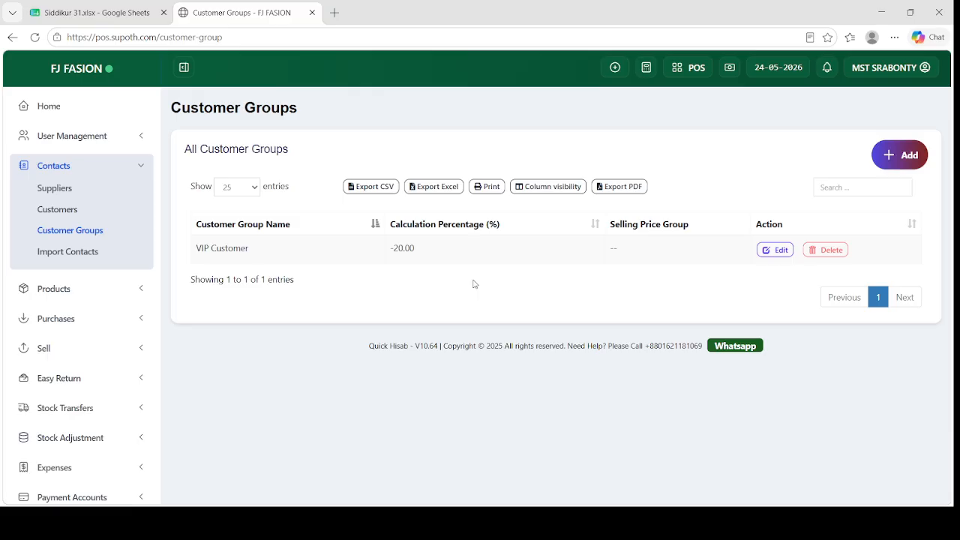
Open the Import Contacts page and read the column instructions for the import file.
{"action": "left_click", "coordinate": [85, 254]}
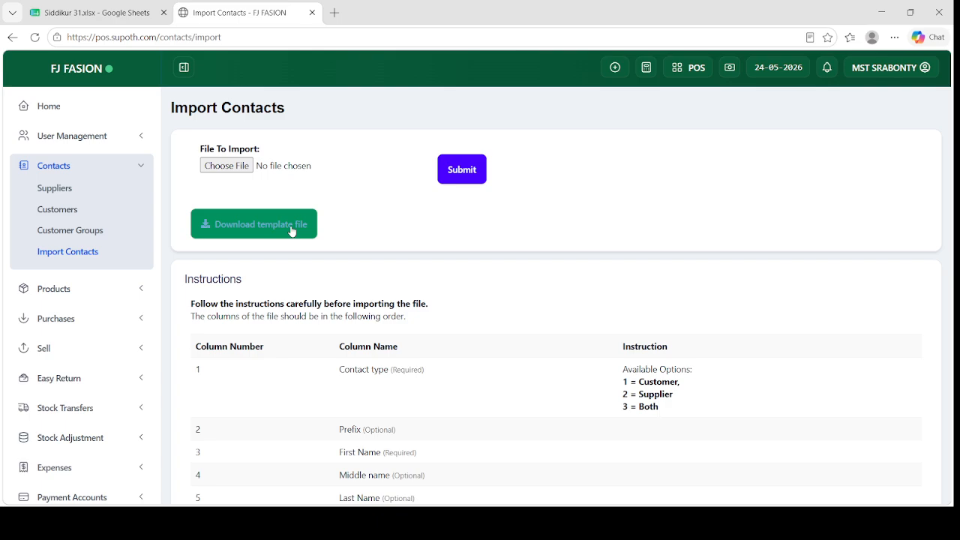
{"action": "scroll", "coordinate": [480, 405], "scroll_direction": "down", "scroll_amount": 3}
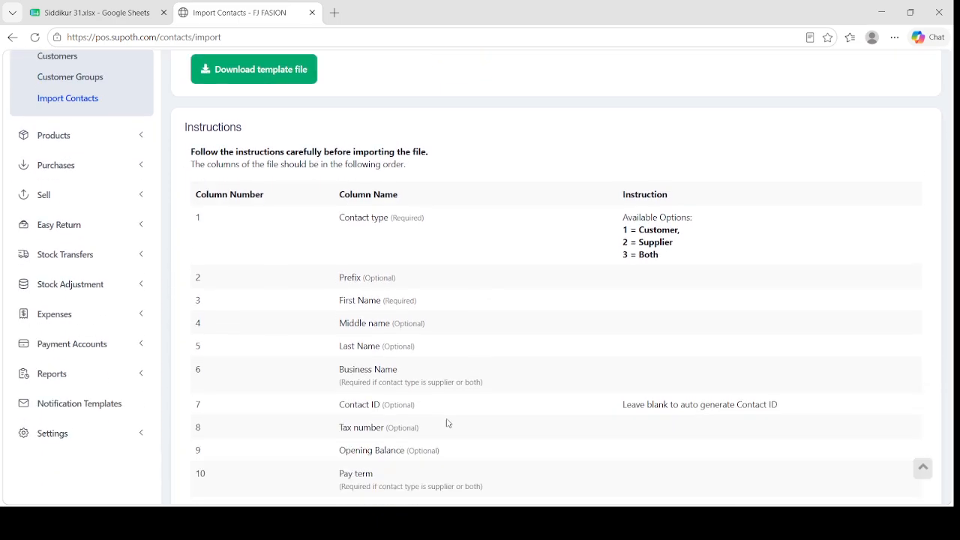
{"action": "scroll", "coordinate": [422, 294], "scroll_direction": "down", "scroll_amount": 5}
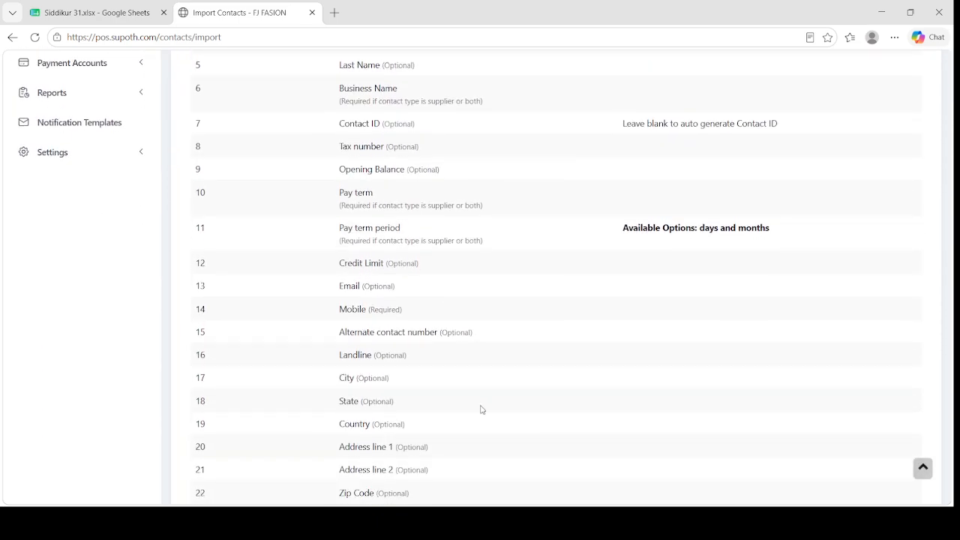
{"action": "scroll", "coordinate": [467, 401], "scroll_direction": "up", "scroll_amount": 1}
{"action": "scroll", "coordinate": [429, 411], "scroll_direction": "up", "scroll_amount": 10}
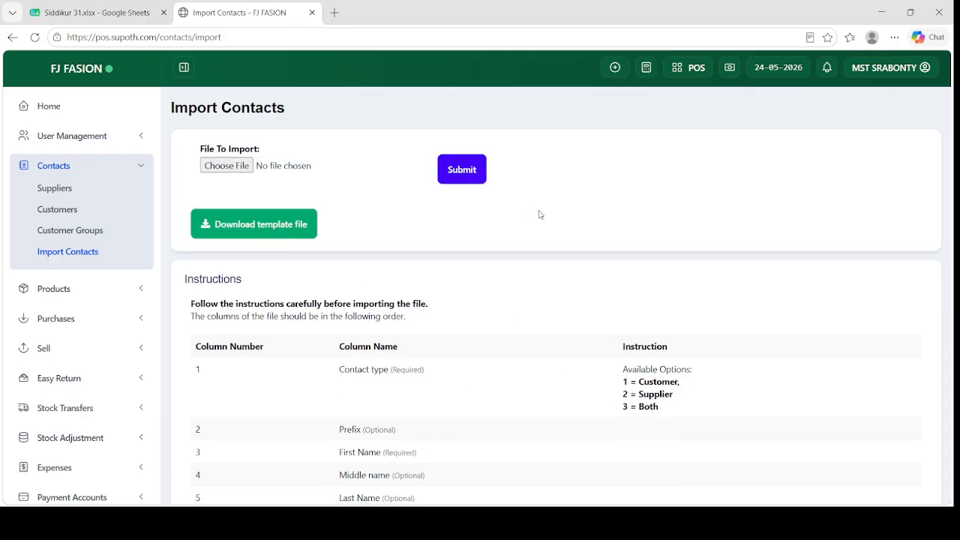
Open the product list under Products and look through its entries.
{"action": "left_click", "coordinate": [65, 295]}
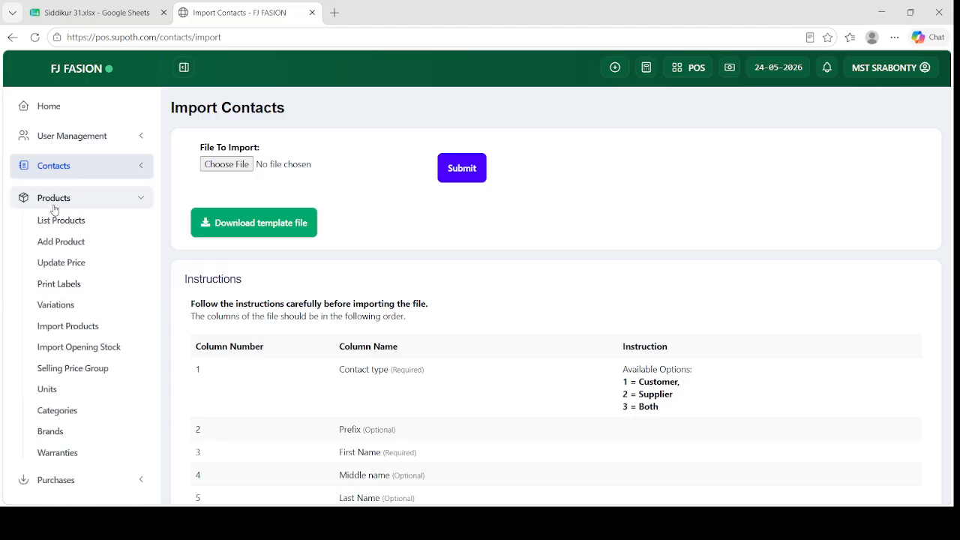
{"action": "left_click", "coordinate": [79, 225]}
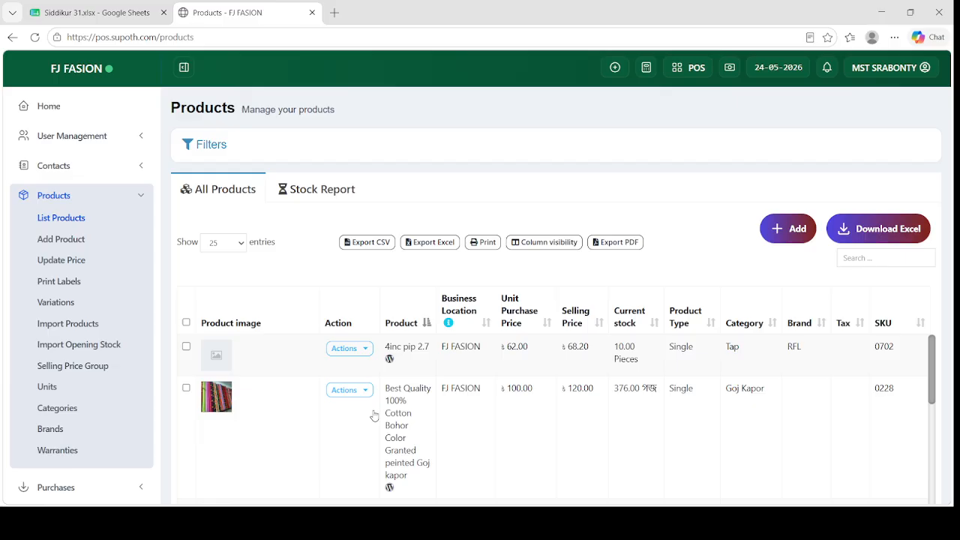
{"action": "scroll", "coordinate": [370, 409], "scroll_direction": "down", "scroll_amount": 3}
{"action": "scroll", "coordinate": [398, 423], "scroll_direction": "up", "scroll_amount": 3}
Open the form for adding a new product and review its fields from product name and category to image, tax and pricing.
{"action": "left_click", "coordinate": [792, 237]}
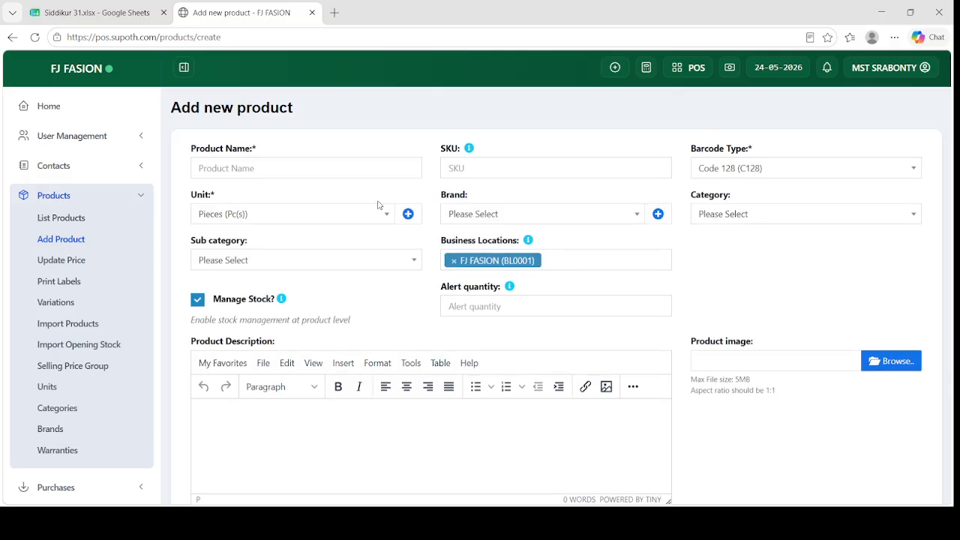
{"action": "left_click", "coordinate": [246, 168]}
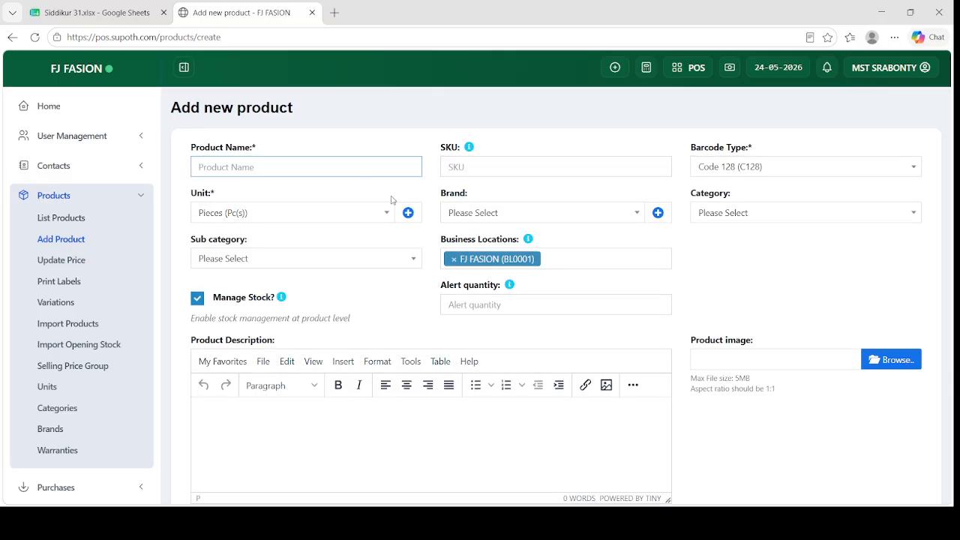
{"action": "left_click", "coordinate": [746, 214]}
{"action": "left_click", "coordinate": [746, 213]}
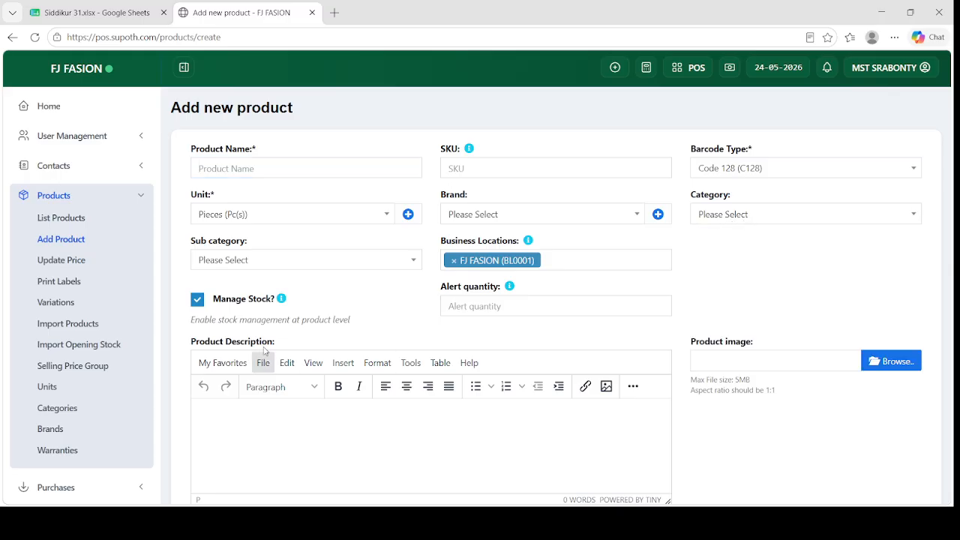
{"action": "scroll", "coordinate": [658, 338], "scroll_direction": "down", "scroll_amount": 3}
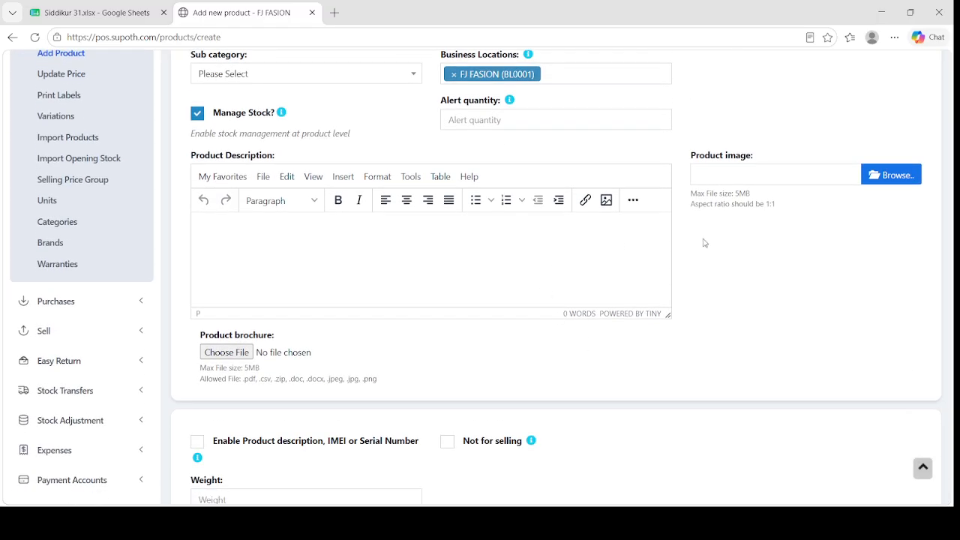
{"action": "left_click", "coordinate": [825, 180]}
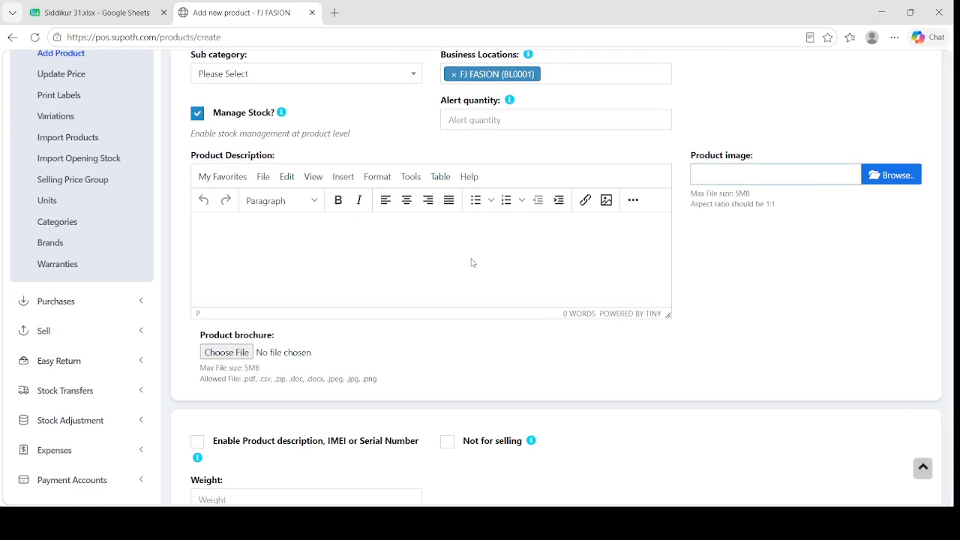
{"action": "scroll", "coordinate": [407, 203], "scroll_direction": "down", "scroll_amount": 5}
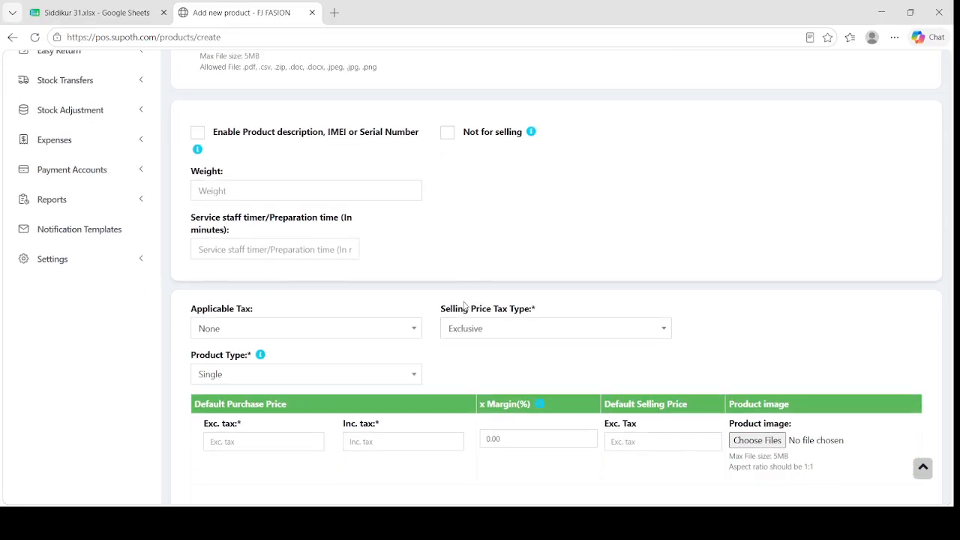
{"action": "scroll", "coordinate": [464, 303], "scroll_direction": "down", "scroll_amount": 2}
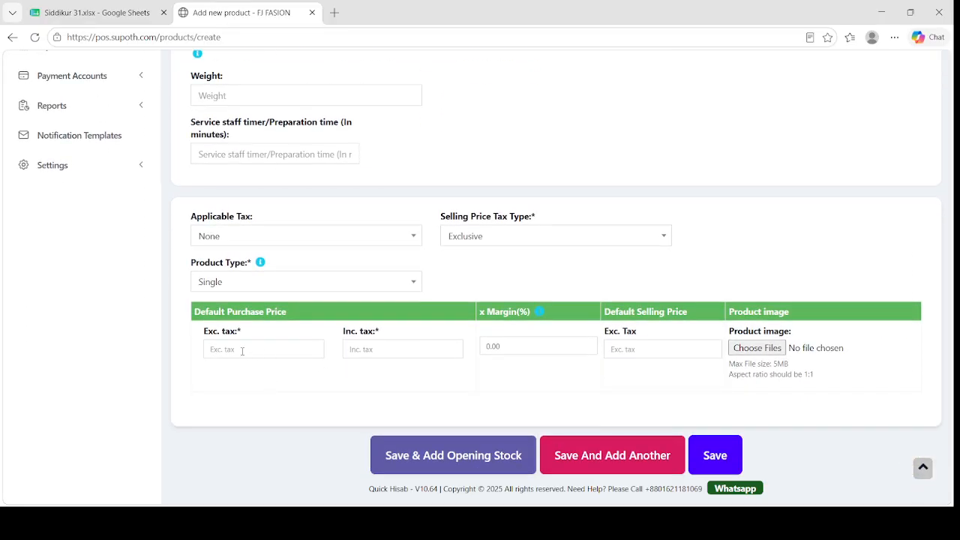
Check the default purchase price, selling price and margin fields of the new product form without entering values.
{"action": "left_click", "coordinate": [242, 353]}
{"action": "left_click", "coordinate": [242, 386]}
{"action": "left_click", "coordinate": [244, 348]}
{"action": "left_click", "coordinate": [373, 393]}
{"action": "left_click", "coordinate": [651, 349]}
{"action": "left_click", "coordinate": [684, 382]}
{"action": "left_click_drag", "start_coordinate": [486, 346], "coordinate": [524, 348]}
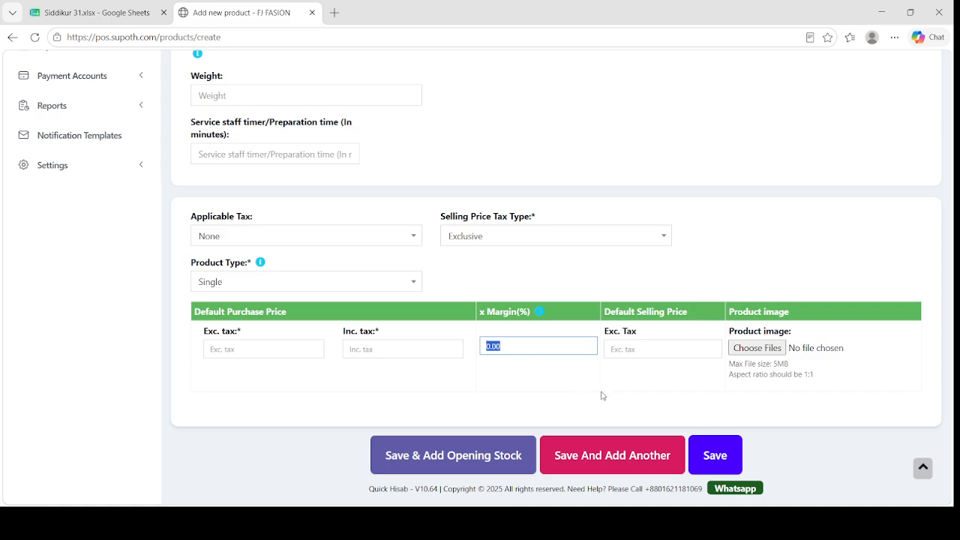
Try to save the blank product with opening stock, and return to the product list.
{"action": "left_click", "coordinate": [503, 457]}
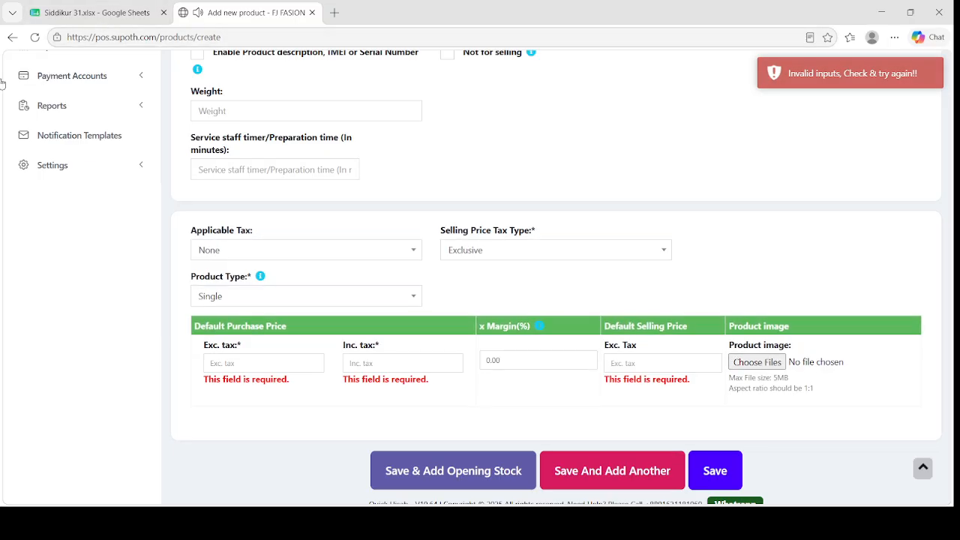
{"action": "left_click", "coordinate": [12, 38]}
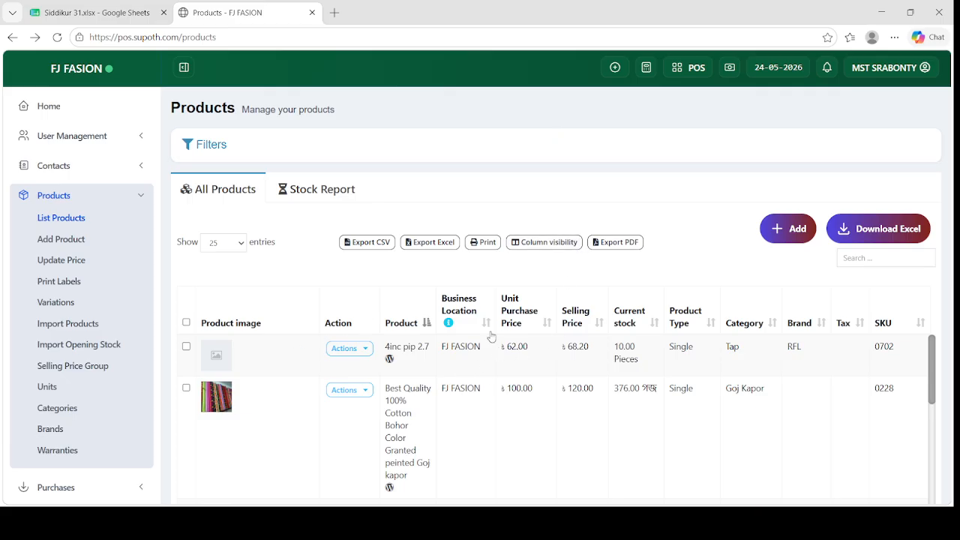
{"action": "left_click", "coordinate": [785, 234]}
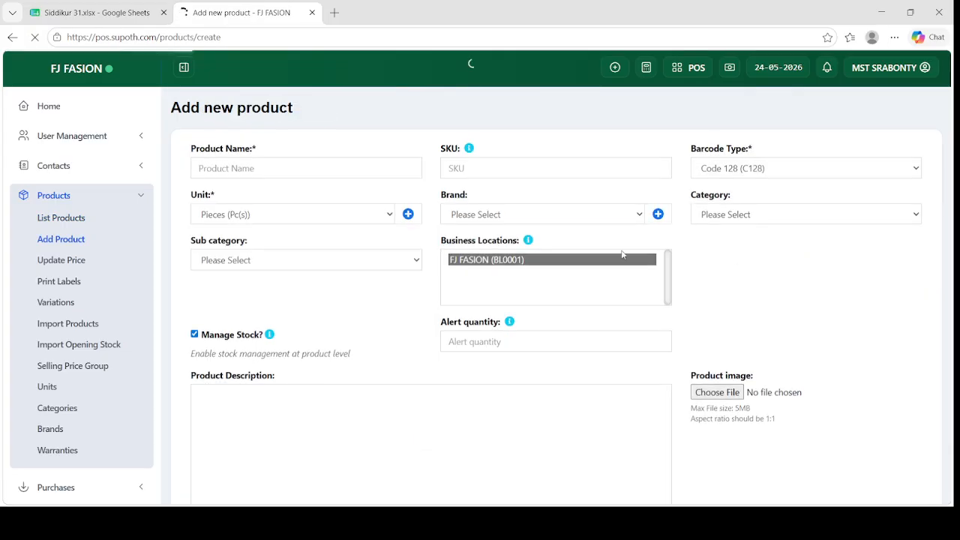
{"action": "left_click", "coordinate": [5, 41]}
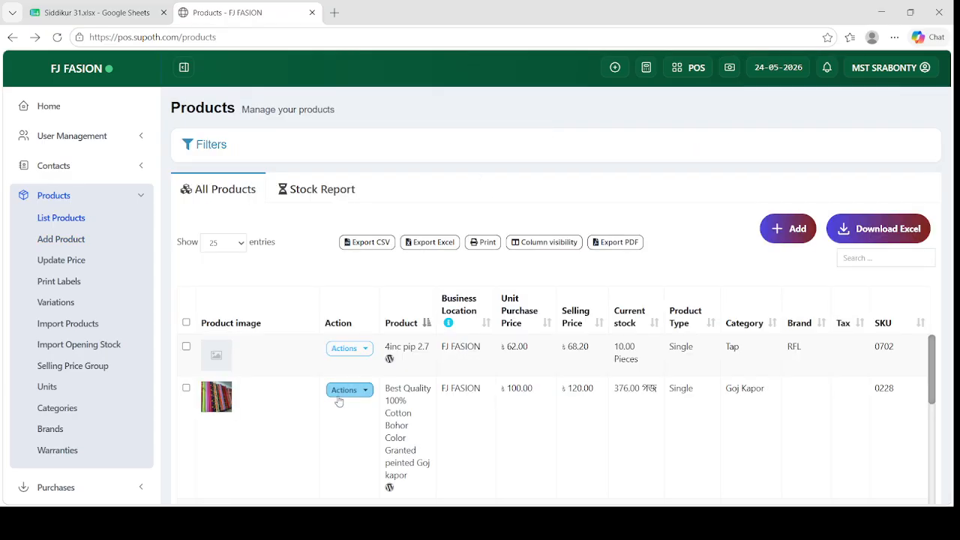
Open the Best Quality 100% Cotton Bohor Color product for editing and check its default purchase and selling prices.
{"action": "left_click", "coordinate": [363, 391]}
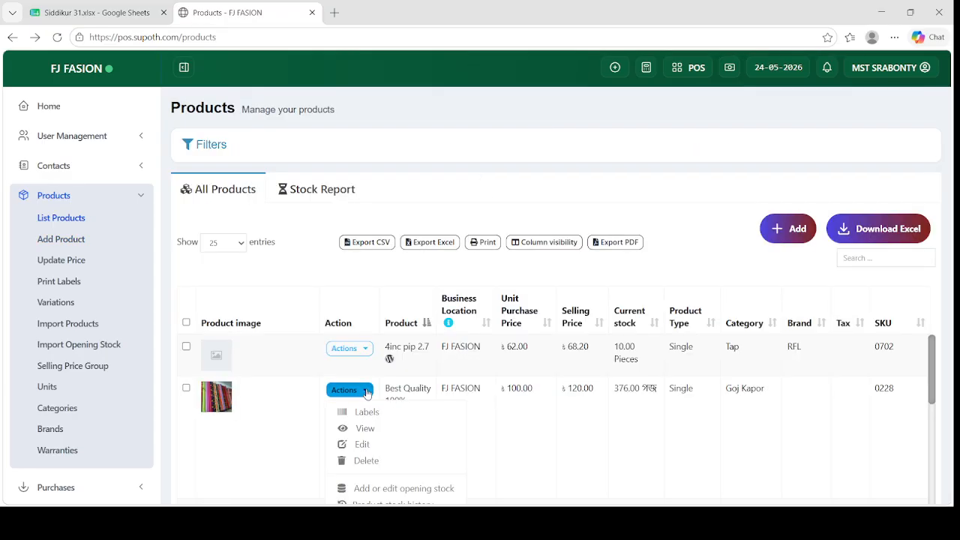
{"action": "left_click", "coordinate": [370, 444]}
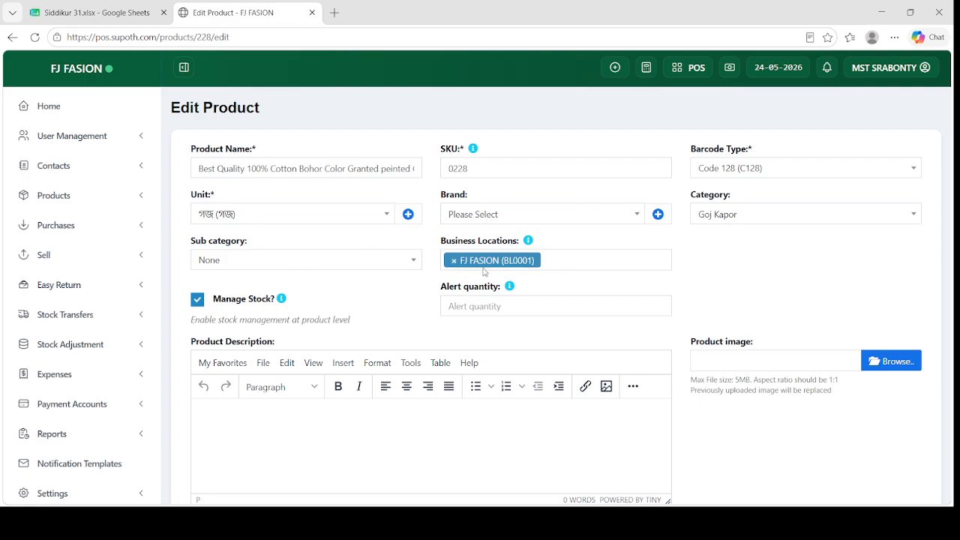
{"action": "scroll", "coordinate": [555, 381], "scroll_direction": "down", "scroll_amount": 4}
{"action": "scroll", "coordinate": [554, 382], "scroll_direction": "down", "scroll_amount": 4}
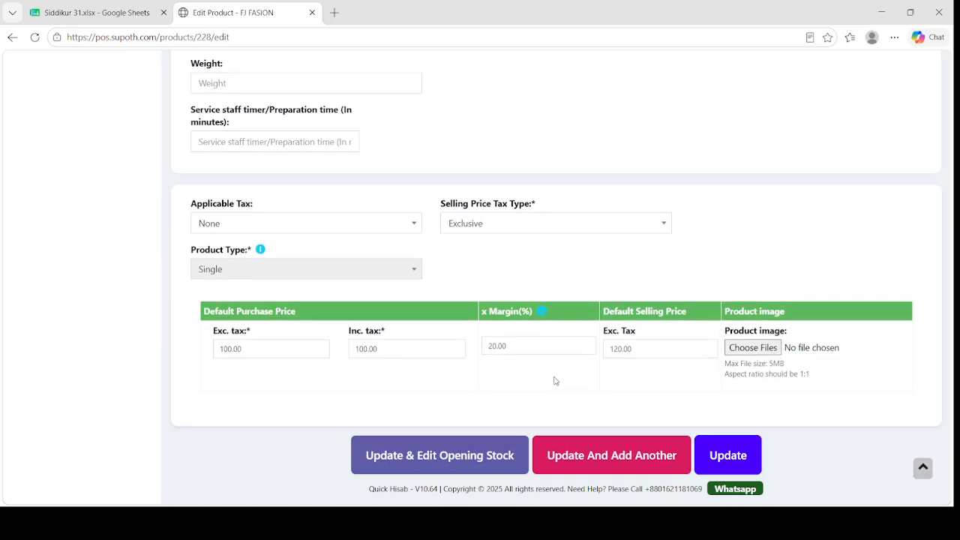
{"action": "double_click", "coordinate": [265, 349]}
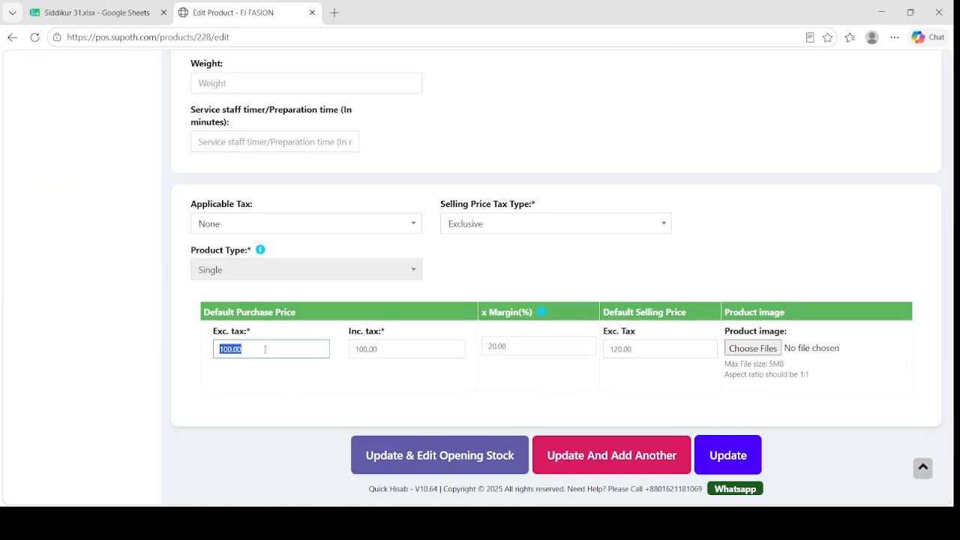
{"action": "double_click", "coordinate": [658, 347]}
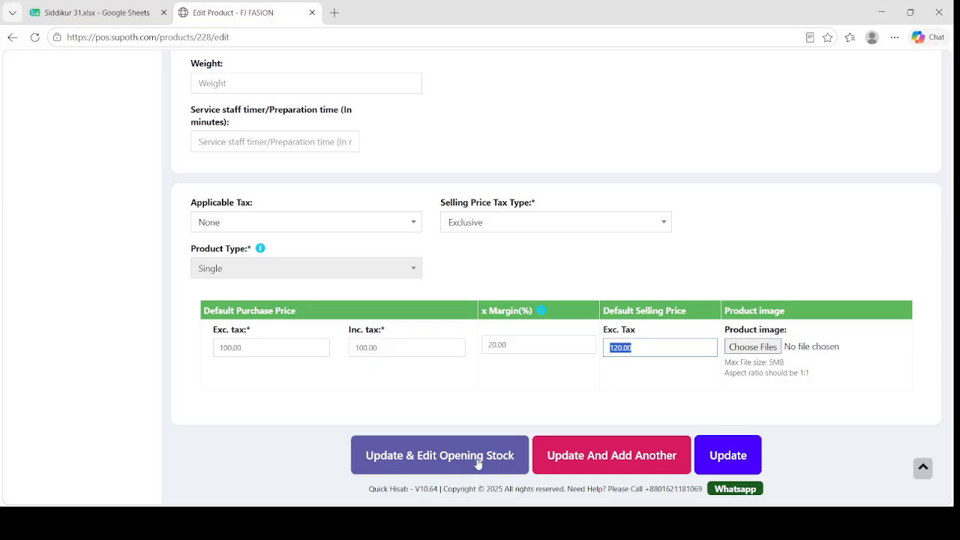
Update the cotton product to reach its opening stock and check the remaining quantity, returning to the product list without saving the stock.
{"action": "left_click", "coordinate": [478, 464]}
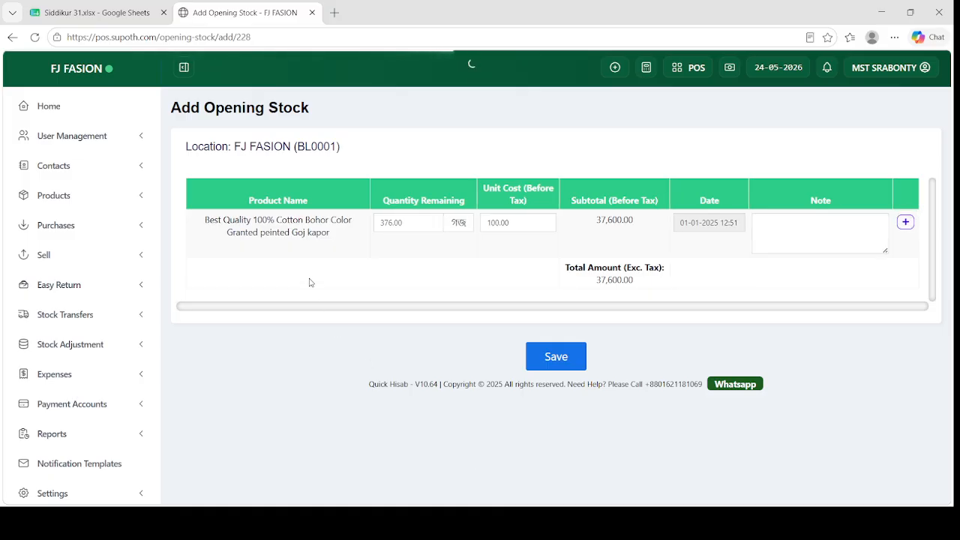
{"action": "left_click", "coordinate": [418, 223]}
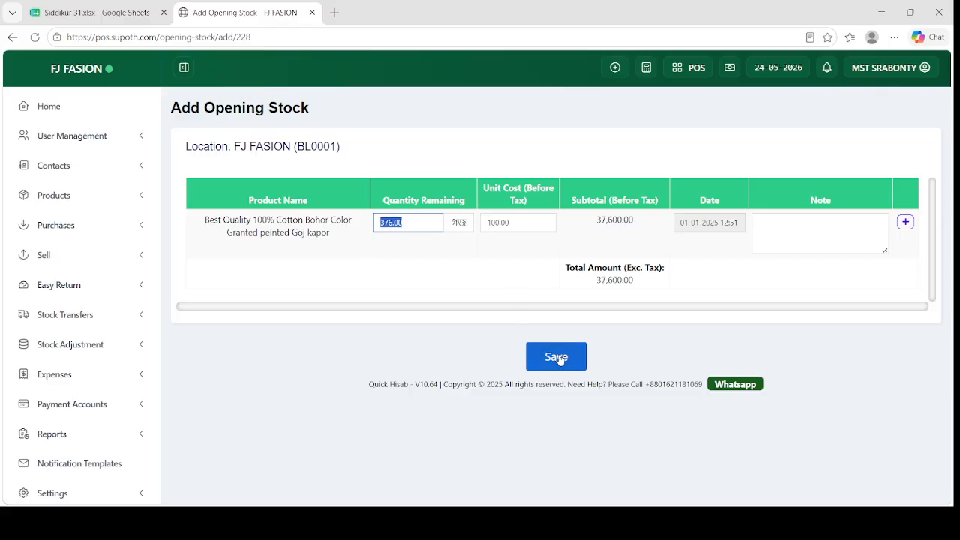
{"action": "left_click", "coordinate": [12, 38]}
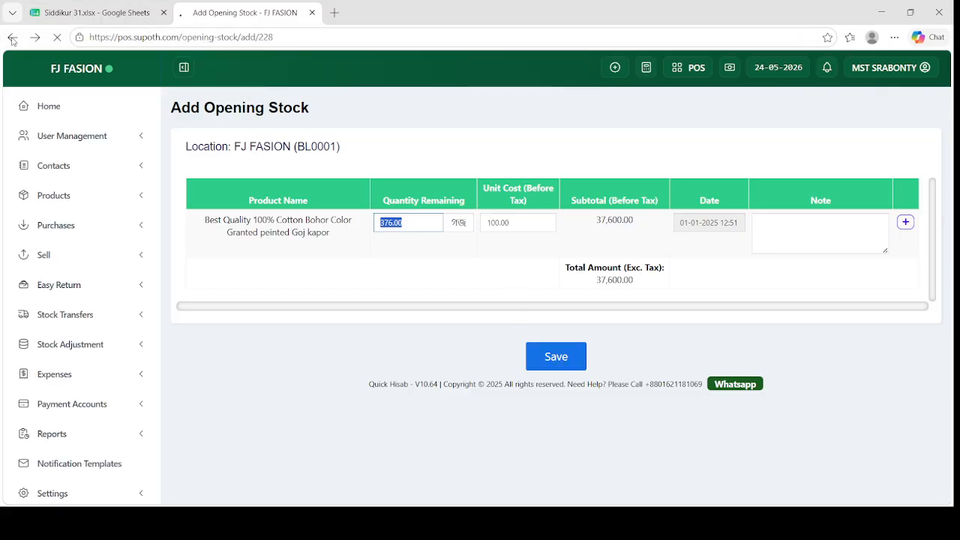
{"action": "left_click", "coordinate": [12, 37]}
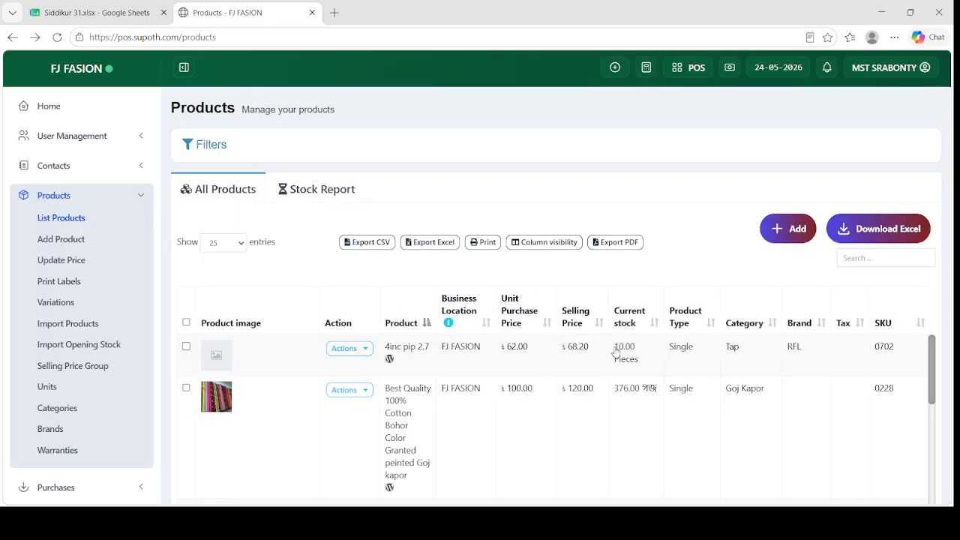
Check the current stock and product details of 4inc pip 2.7, and close the details.
{"action": "left_click_drag", "start_coordinate": [610, 344], "coordinate": [641, 371]}
{"action": "left_click", "coordinate": [647, 370]}
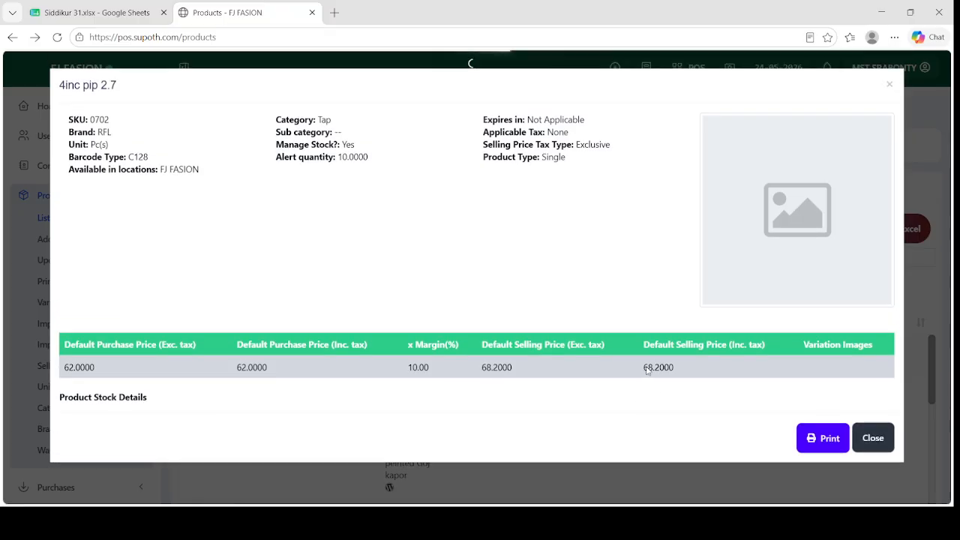
{"action": "left_click", "coordinate": [866, 487]}
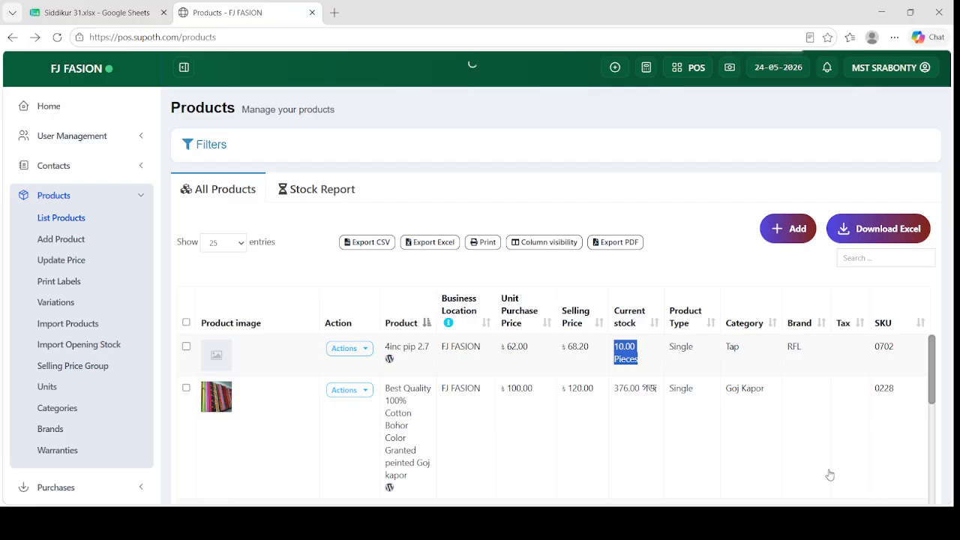
{"action": "left_click", "coordinate": [304, 272]}
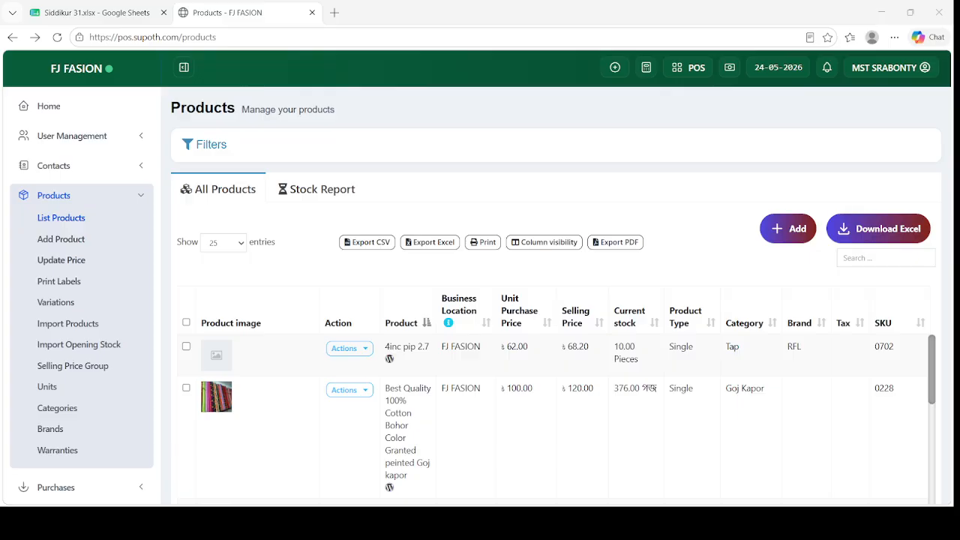
Open the Update Price page under Products and check its option for exporting product prices.
{"action": "left_click", "coordinate": [79, 268]}
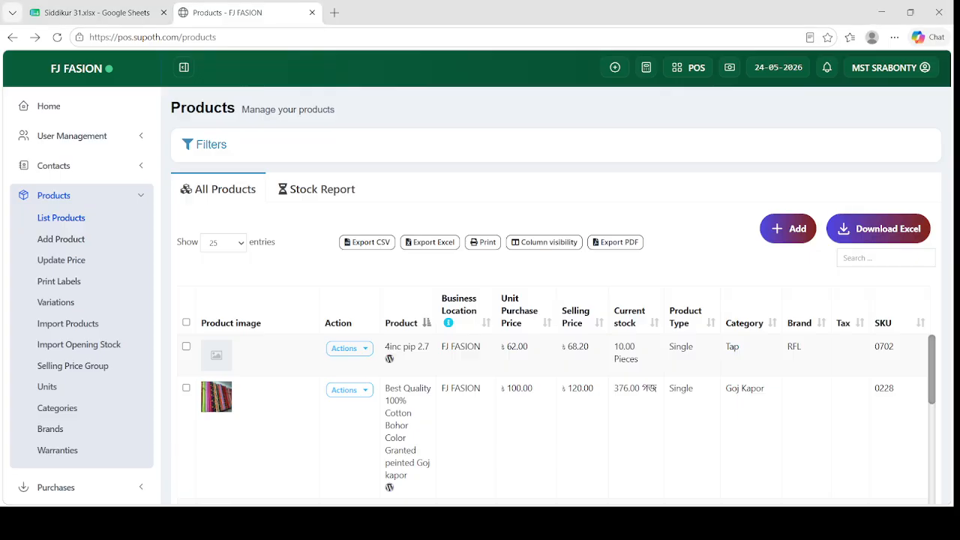
{"action": "left_click", "coordinate": [62, 264]}
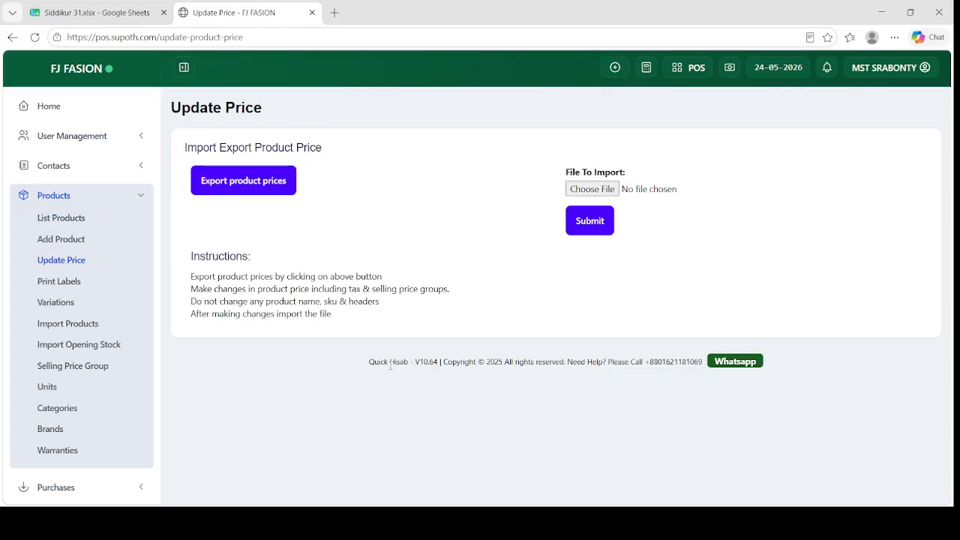
{"action": "left_click", "coordinate": [225, 192]}
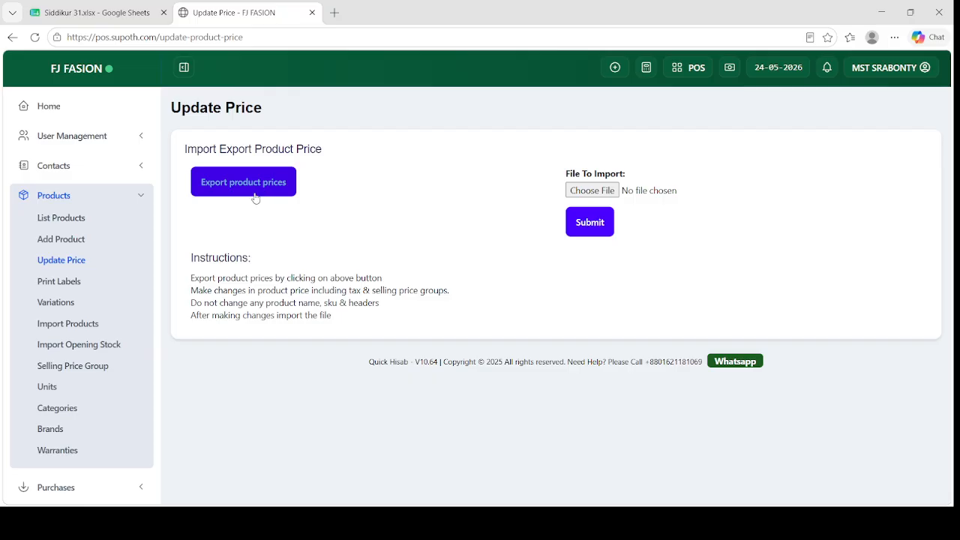
Read the instructions for exporting, changing and importing product prices on the Update Price page.
{"action": "scroll", "coordinate": [341, 251], "scroll_direction": "down", "scroll_amount": 1}
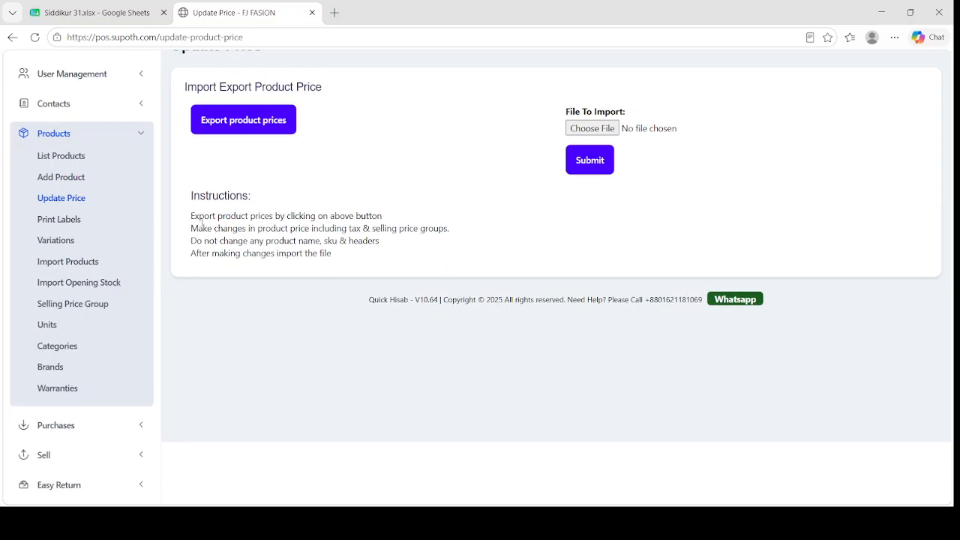
{"action": "left_click_drag", "start_coordinate": [192, 217], "coordinate": [424, 241]}
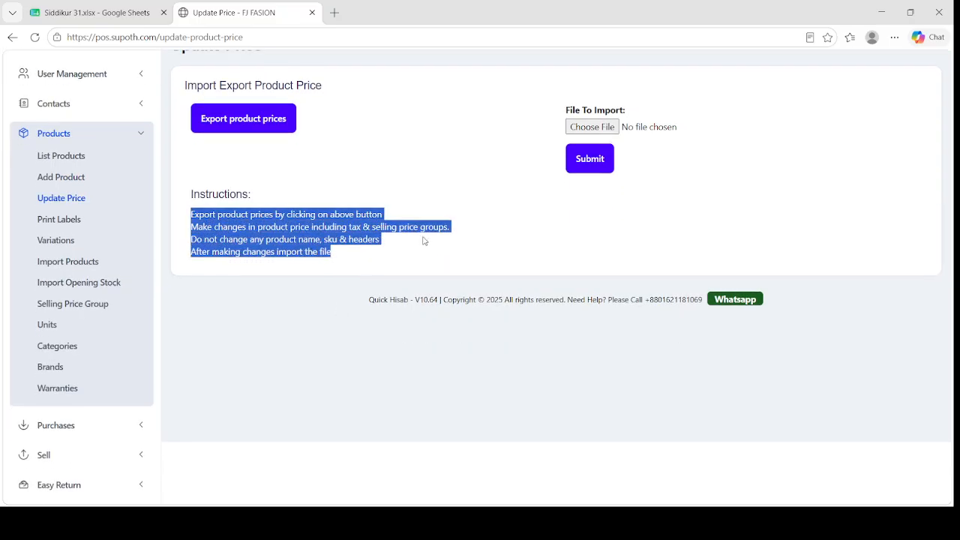
{"action": "scroll", "coordinate": [293, 163], "scroll_direction": "up", "scroll_amount": 1}
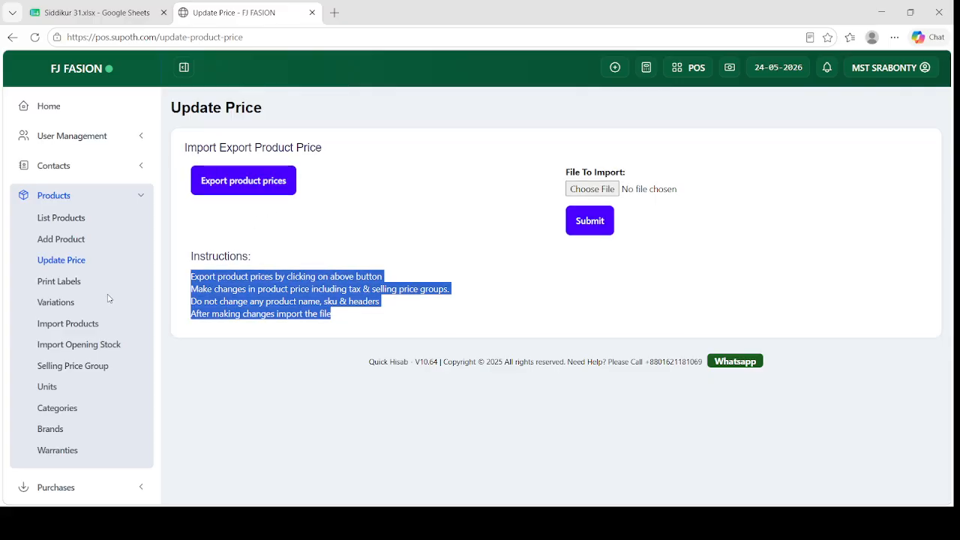
Open the Print Labels page, and copy the cotton product's SKU 0228 from the product list opened in a separate tab.
{"action": "left_click", "coordinate": [60, 287]}
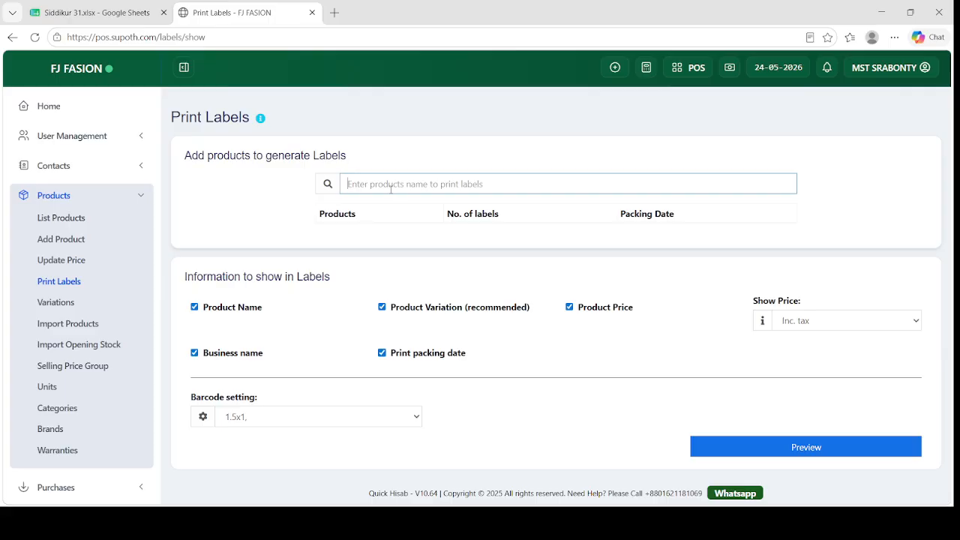
{"action": "type", "text": "D"}
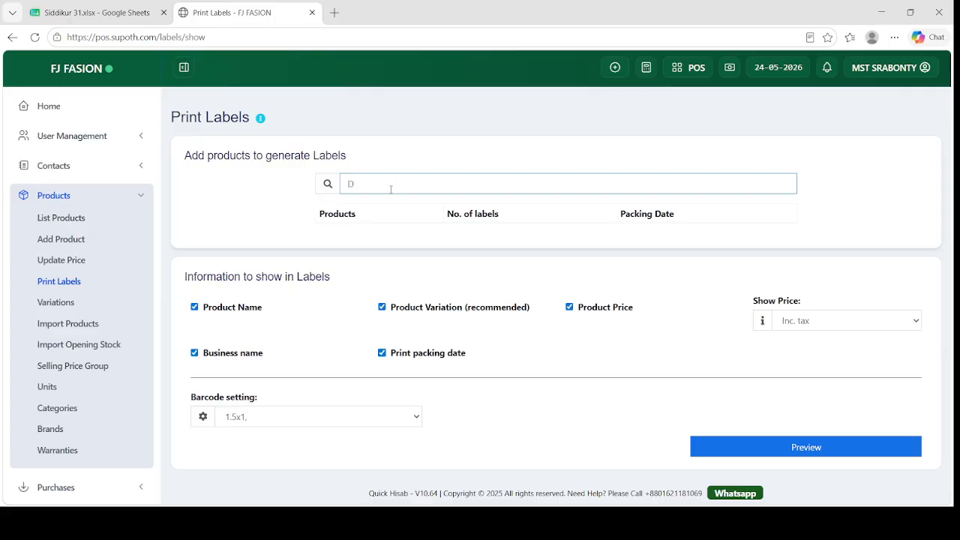
{"action": "key", "text": "BackSpace"}
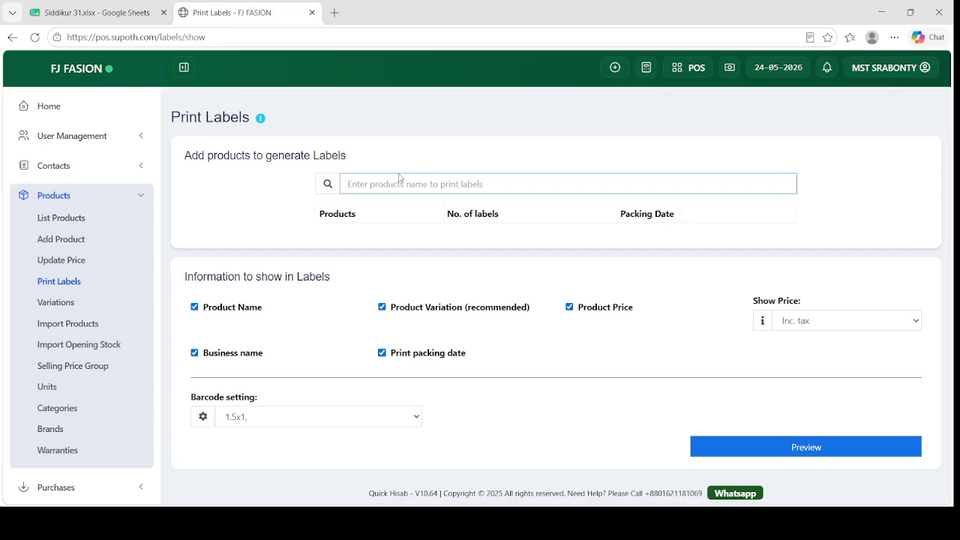
{"action": "middle_click", "coordinate": [77, 223]}
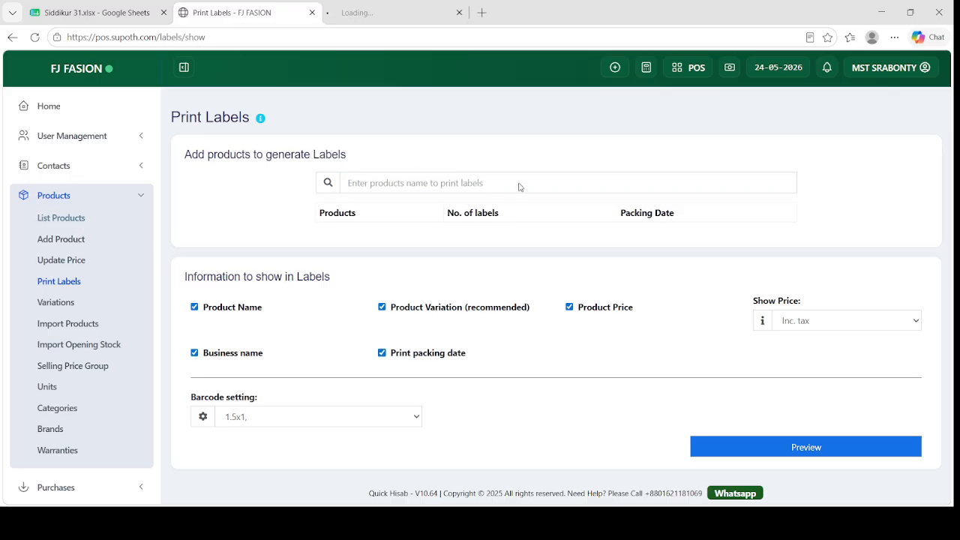
{"action": "left_click", "coordinate": [407, 14]}
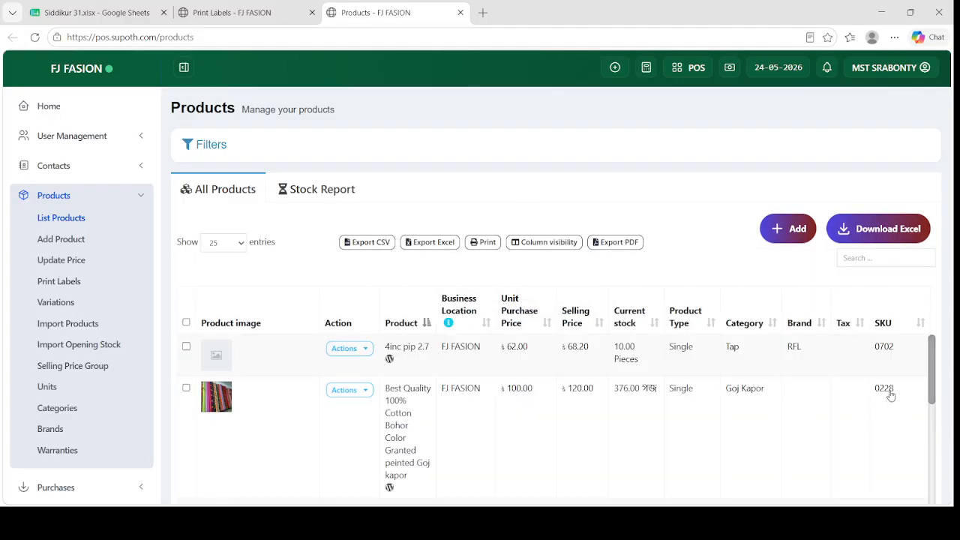
{"action": "double_click", "coordinate": [885, 389]}
{"action": "key", "text": "ctrl+c"}
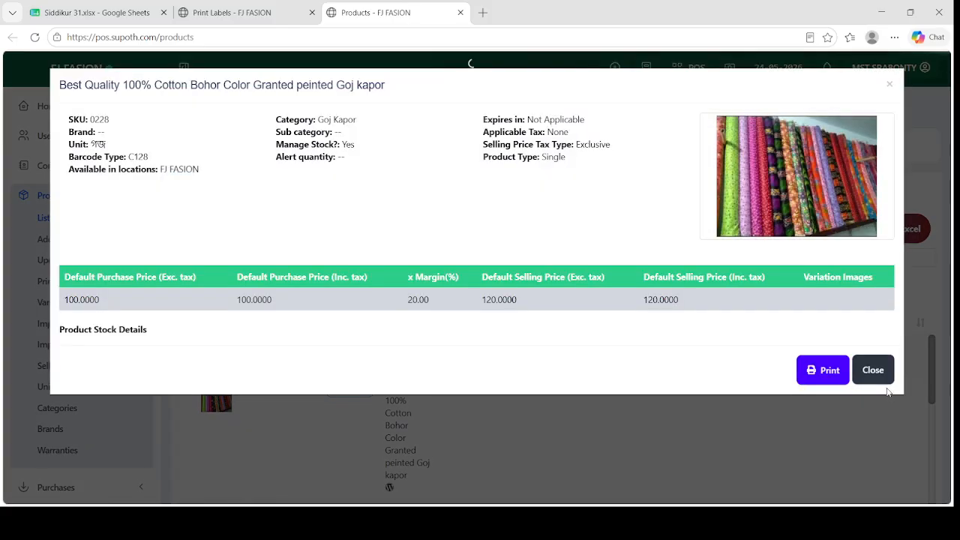
{"action": "left_click", "coordinate": [873, 371]}
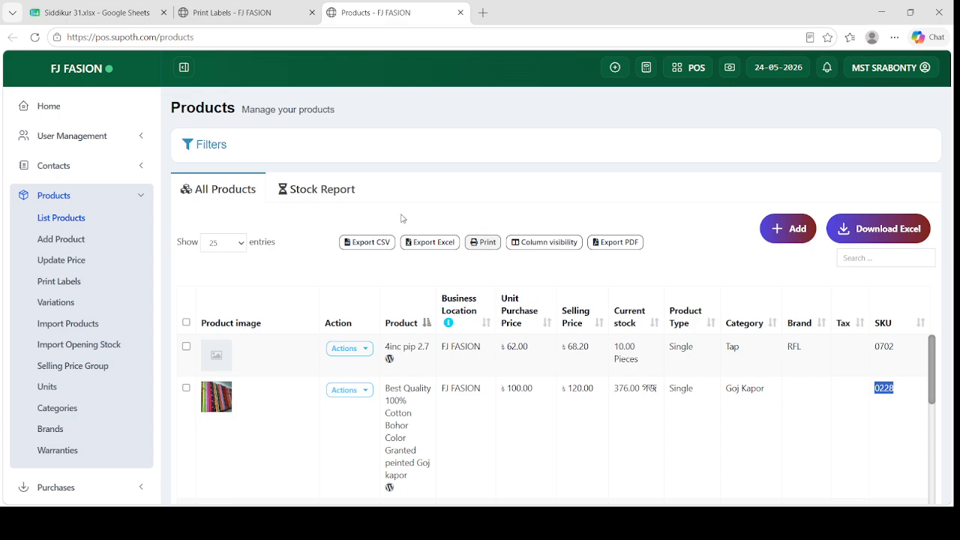
Add the Best Quality 100% Cotton Bohor Color product to the Print Labels list using the copied SKU 0228.
{"action": "left_click", "coordinate": [234, 15]}
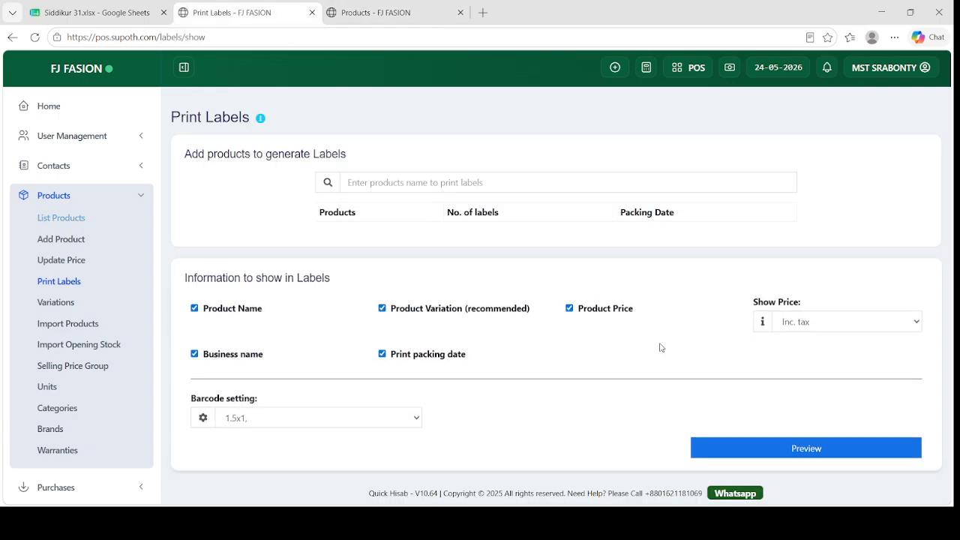
{"action": "left_click", "coordinate": [471, 184]}
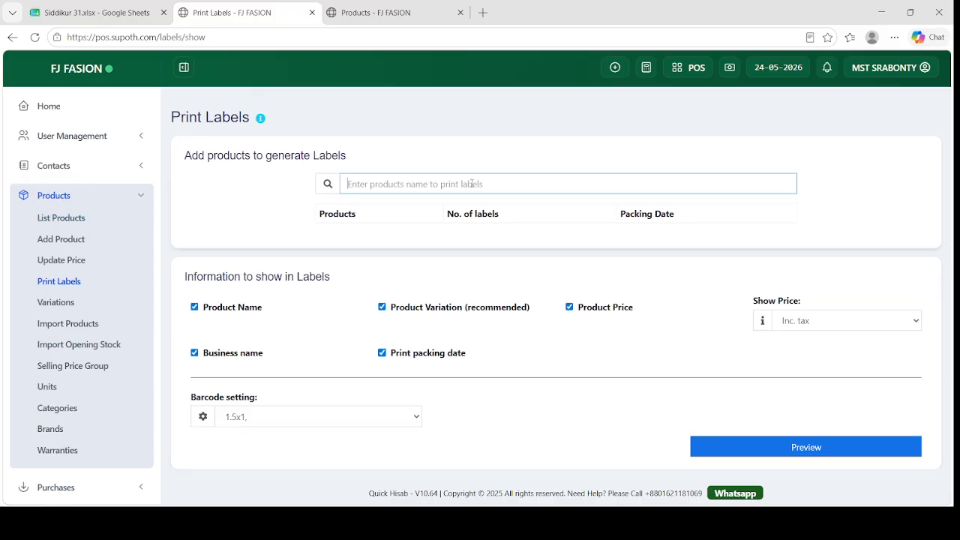
{"action": "key", "text": "ctrl+v"}
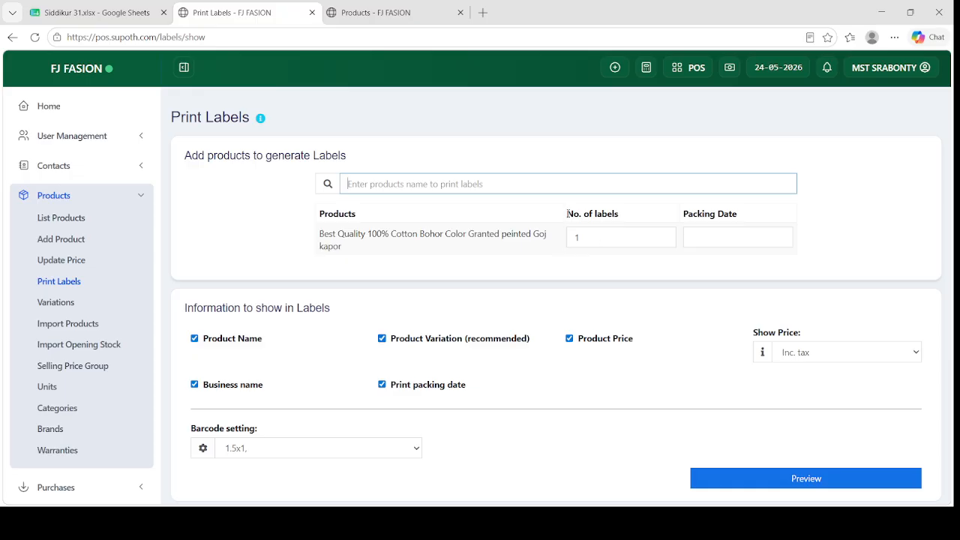
Set the number of labels for the cotton product to 10.
{"action": "left_click_drag", "start_coordinate": [568, 213], "coordinate": [627, 217]}
{"action": "double_click", "coordinate": [613, 236]}
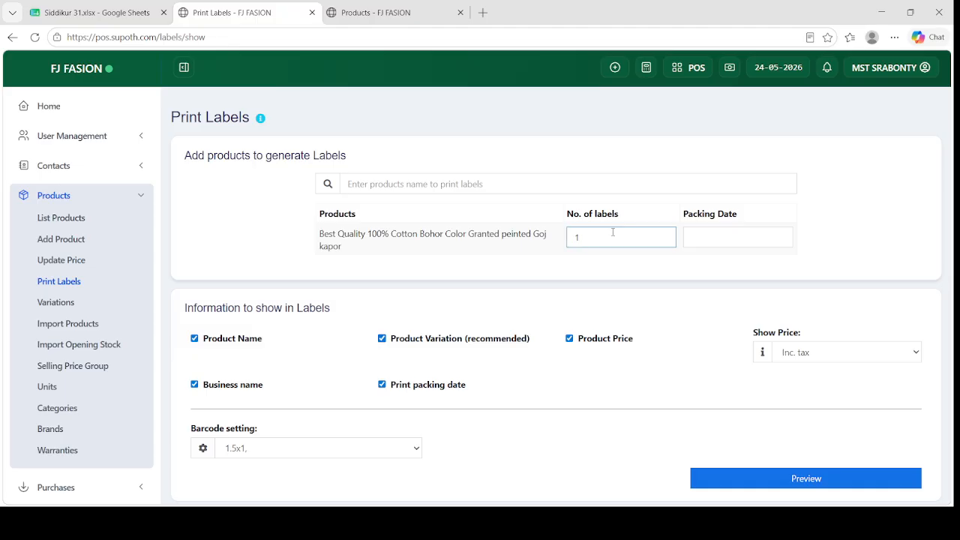
{"action": "type", "text": "10"}
{"action": "left_click", "coordinate": [612, 273]}
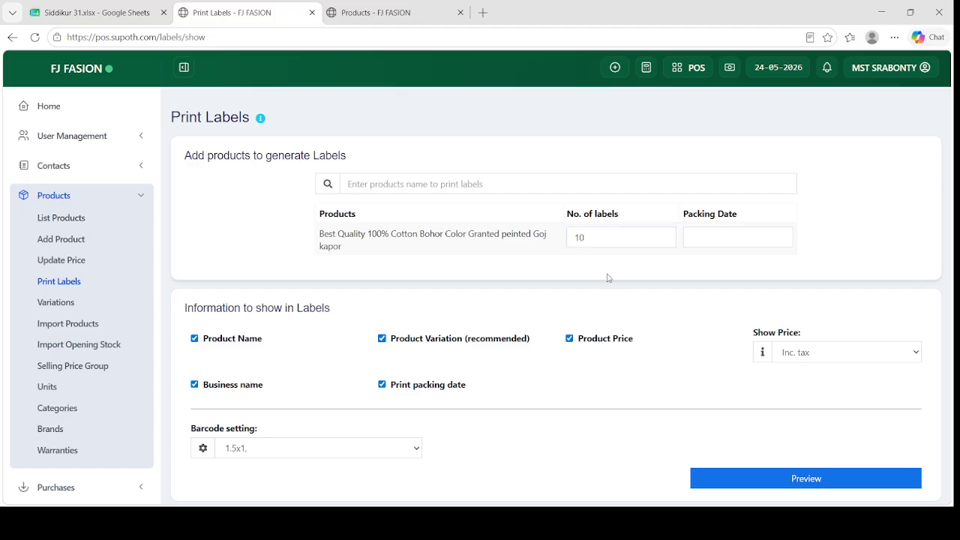
Check the label information options, including the Show Price choice and the barcode setting, without changing them.
{"action": "scroll", "coordinate": [503, 328], "scroll_direction": "down", "scroll_amount": 1}
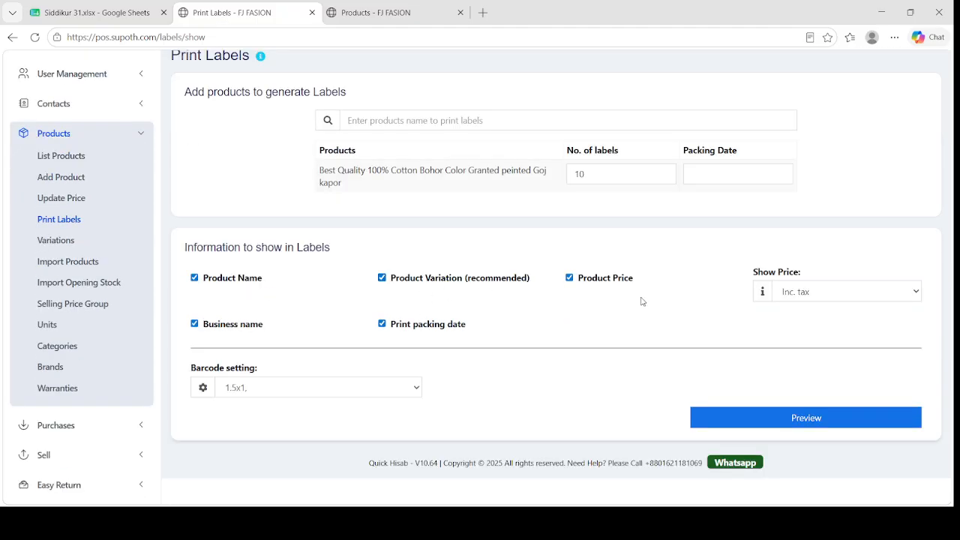
{"action": "left_click", "coordinate": [815, 292]}
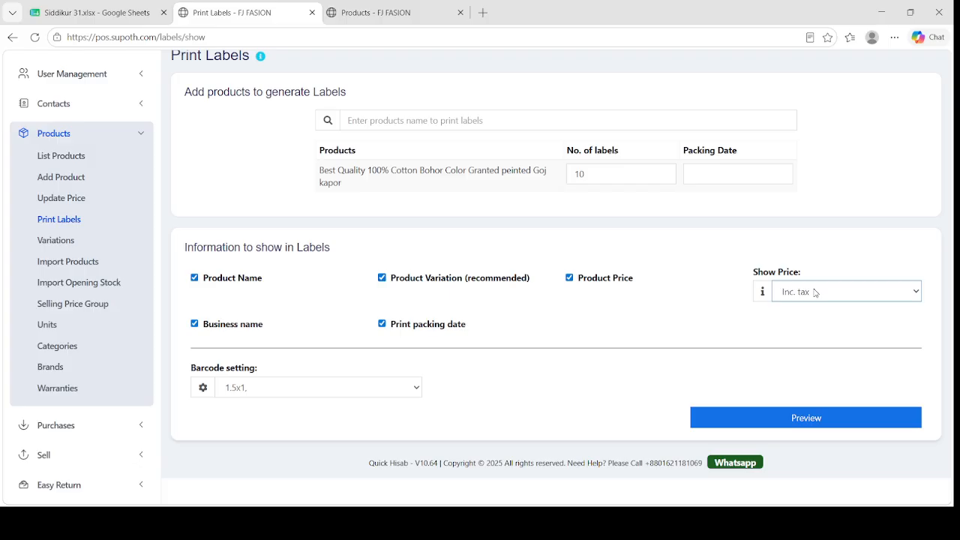
{"action": "left_click", "coordinate": [608, 207]}
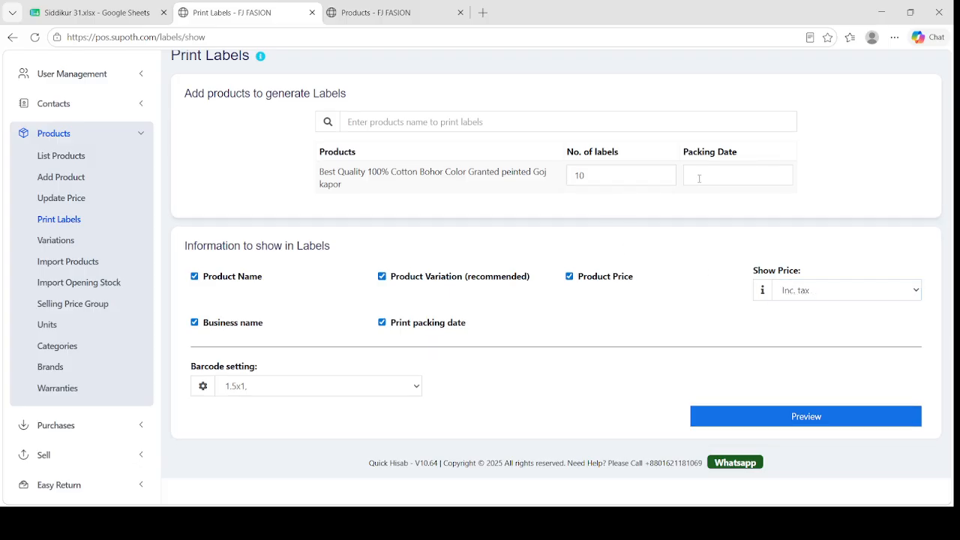
{"action": "left_click", "coordinate": [334, 388]}
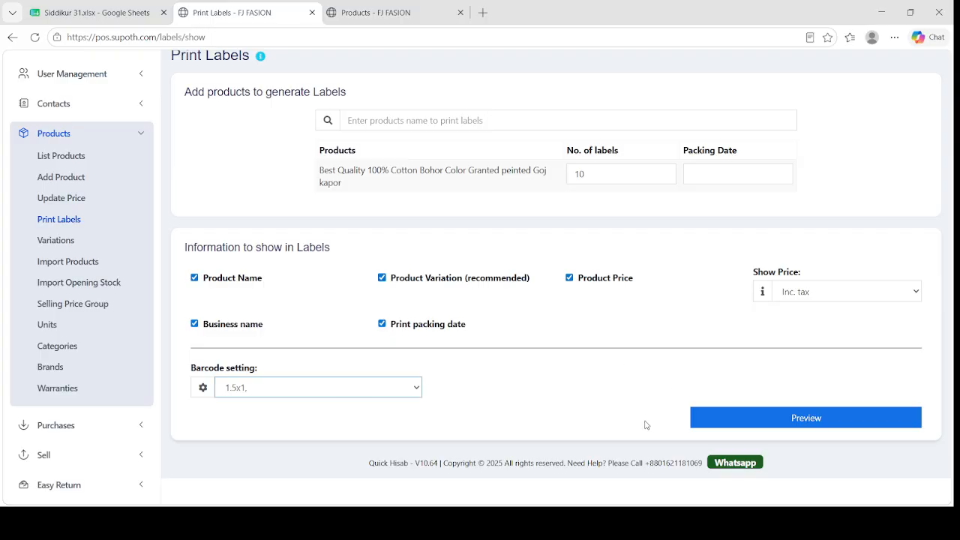
{"action": "scroll", "coordinate": [666, 418], "scroll_direction": "down", "scroll_amount": 3}
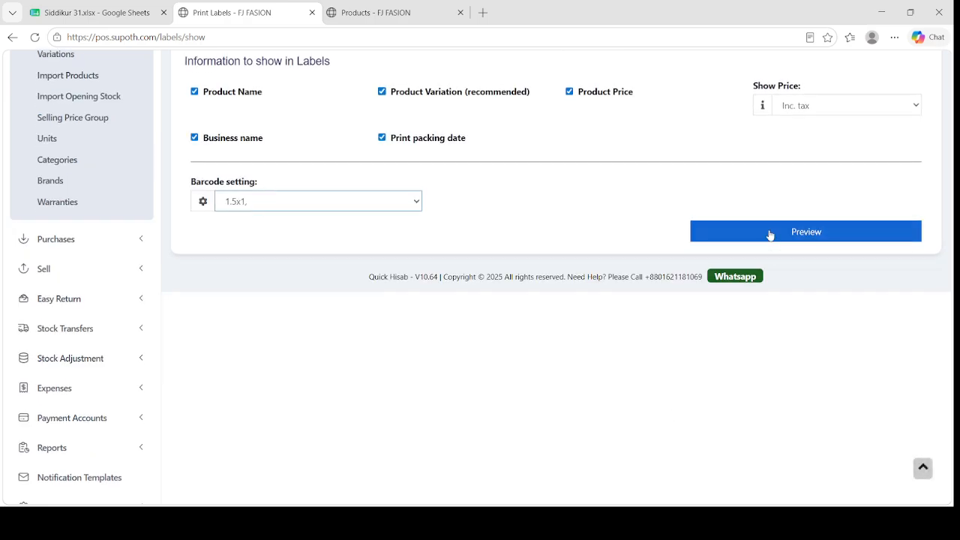
{"action": "scroll", "coordinate": [735, 360], "scroll_direction": "up", "scroll_amount": 3}
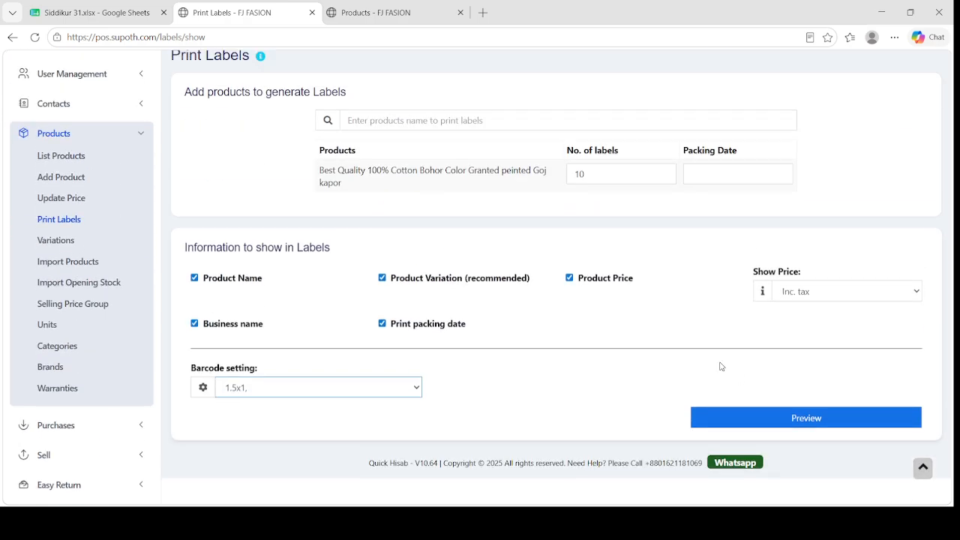
Preview the cotton product's barcode labels, examine them up close, and close the print preview without saving.
{"action": "left_click", "coordinate": [748, 419]}
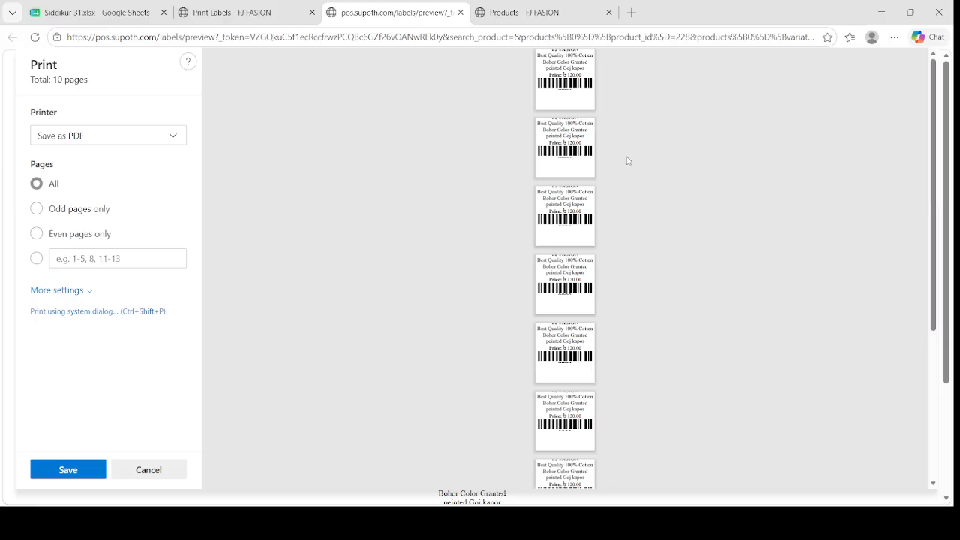
{"action": "scroll", "coordinate": [627, 160], "scroll_direction": "up", "scroll_amount": 3}
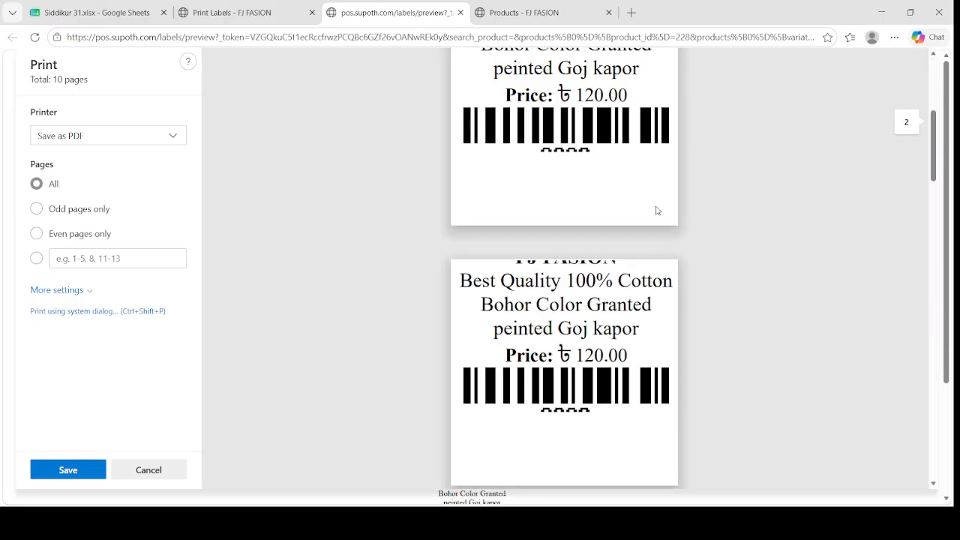
{"action": "scroll", "coordinate": [705, 264], "scroll_direction": "down", "scroll_amount": 2}
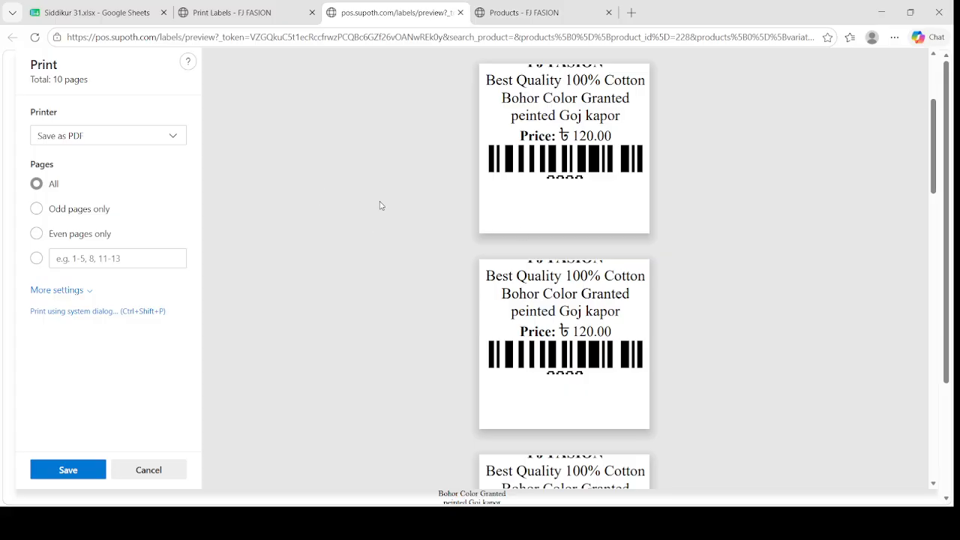
{"action": "left_click", "coordinate": [248, 17]}
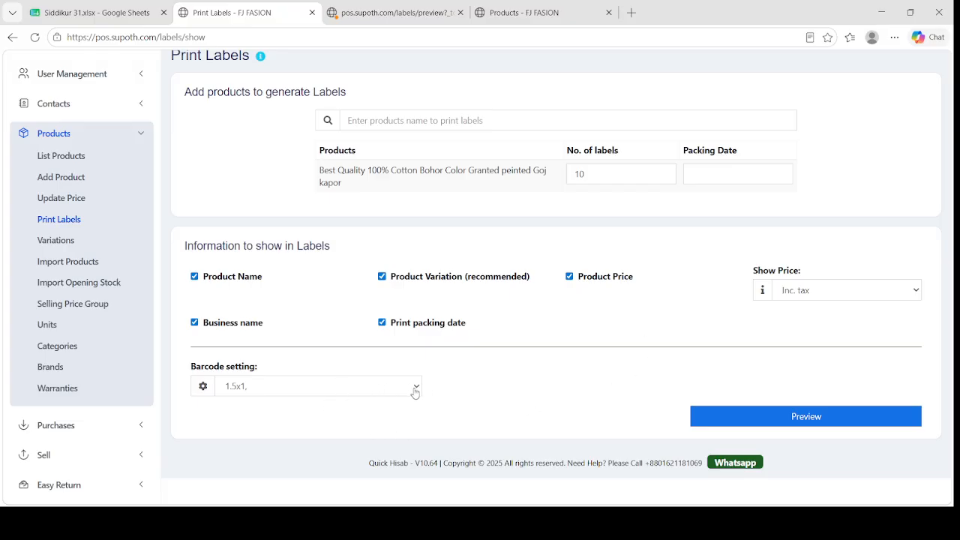
{"action": "left_click", "coordinate": [377, 13]}
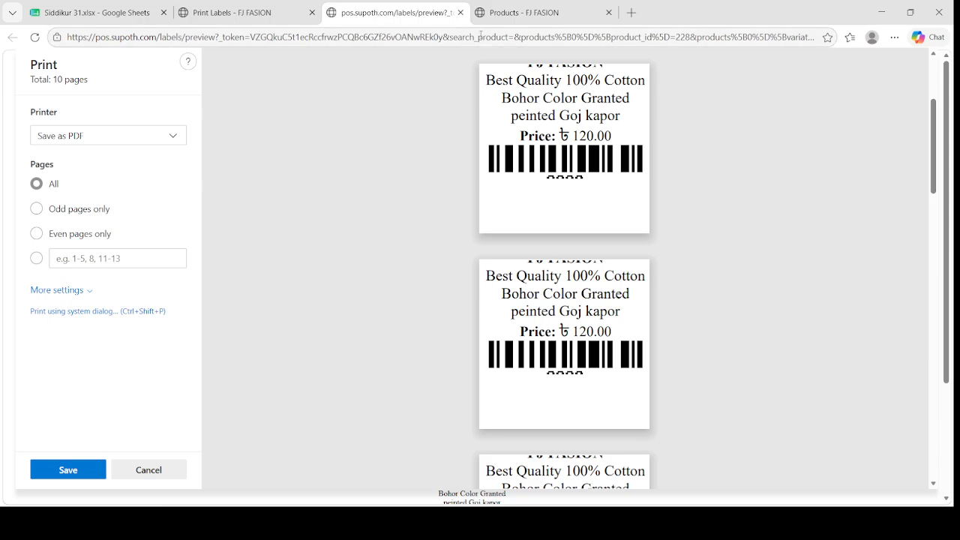
{"action": "left_click", "coordinate": [521, 21]}
{"action": "left_click", "coordinate": [407, 16]}
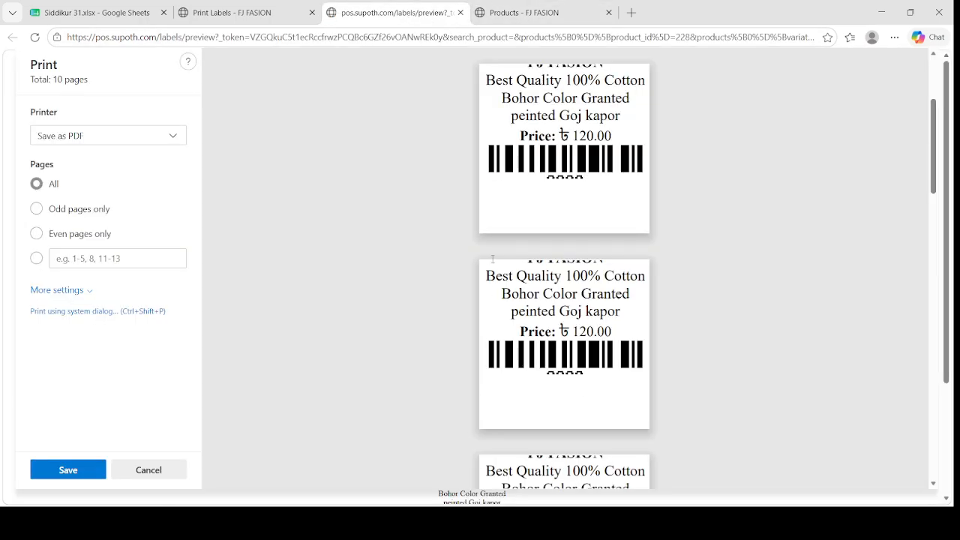
{"action": "left_click", "coordinate": [461, 13]}
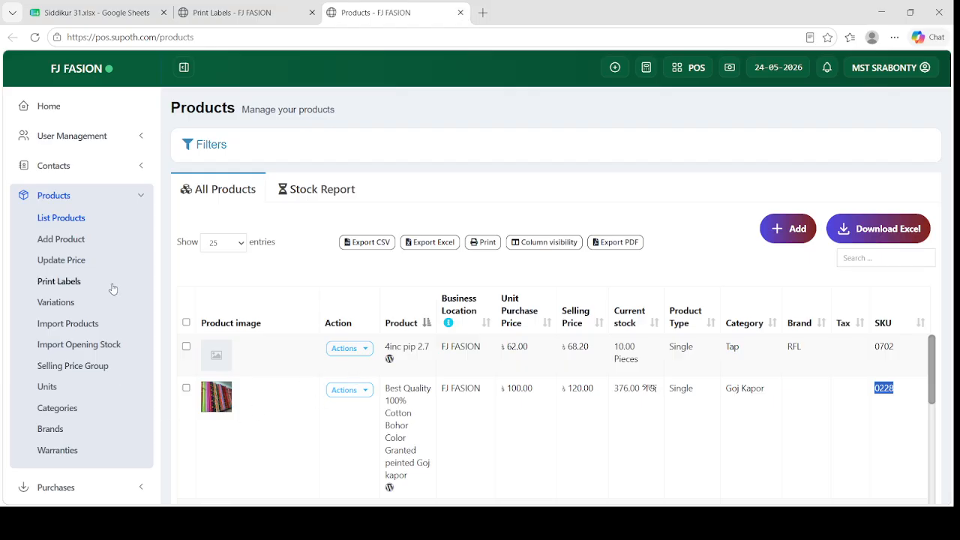
Open the list of purchases under Purchases, look through its entries, and open the form for adding a purchase.
{"action": "left_click", "coordinate": [293, 11]}
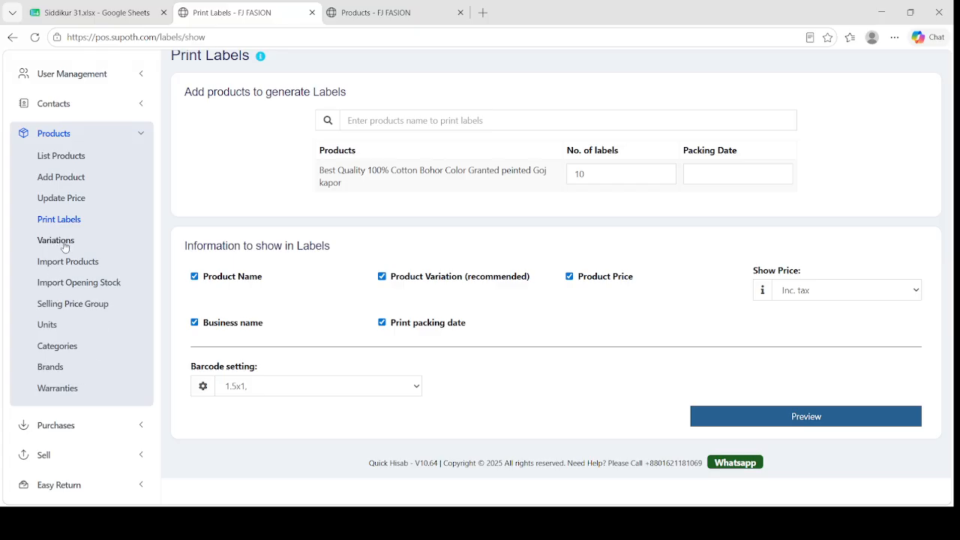
{"action": "scroll", "coordinate": [71, 333], "scroll_direction": "down", "scroll_amount": 2}
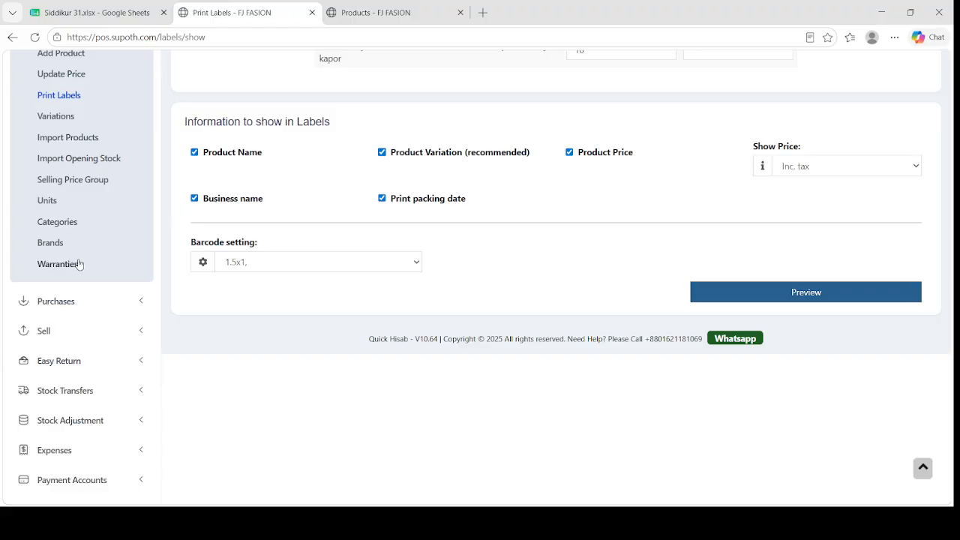
{"action": "left_click", "coordinate": [87, 303]}
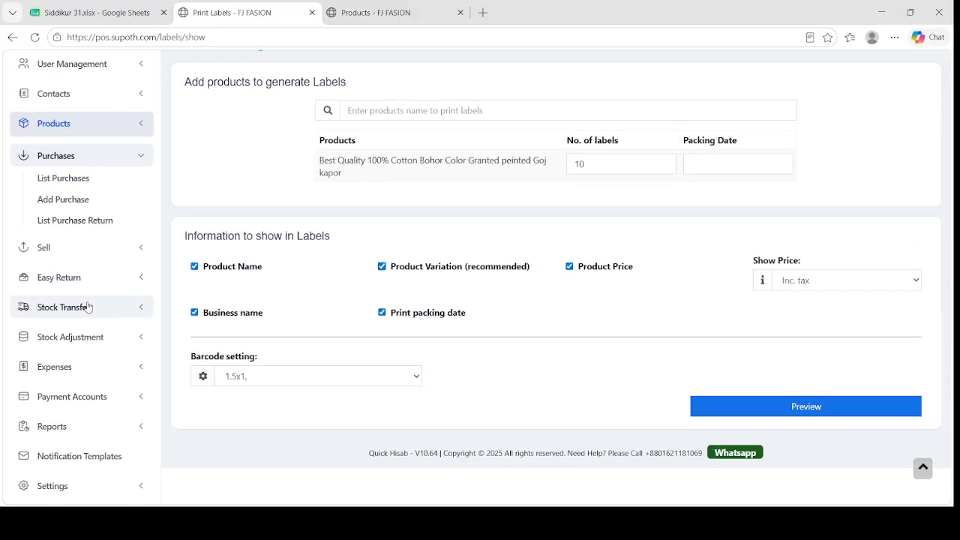
{"action": "left_click", "coordinate": [84, 179]}
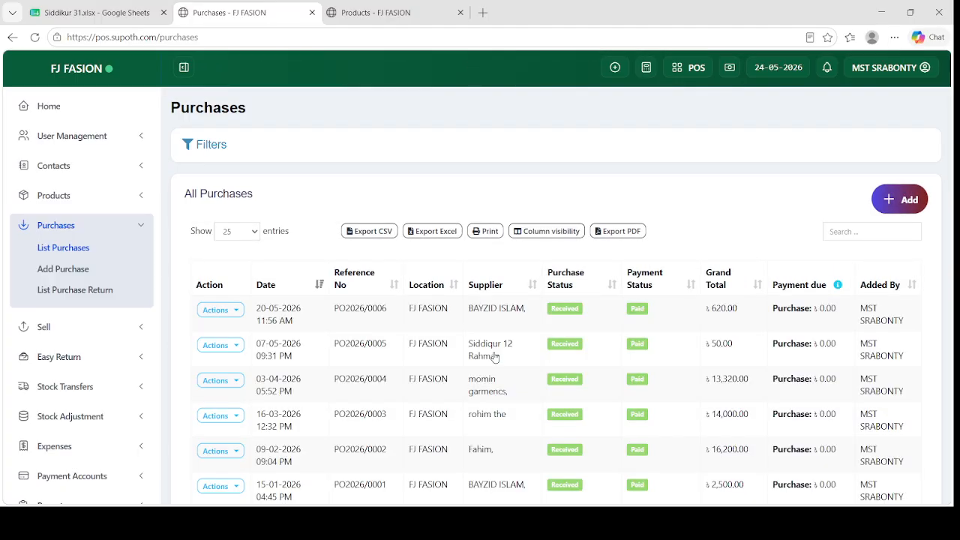
{"action": "scroll", "coordinate": [409, 392], "scroll_direction": "down", "scroll_amount": 3}
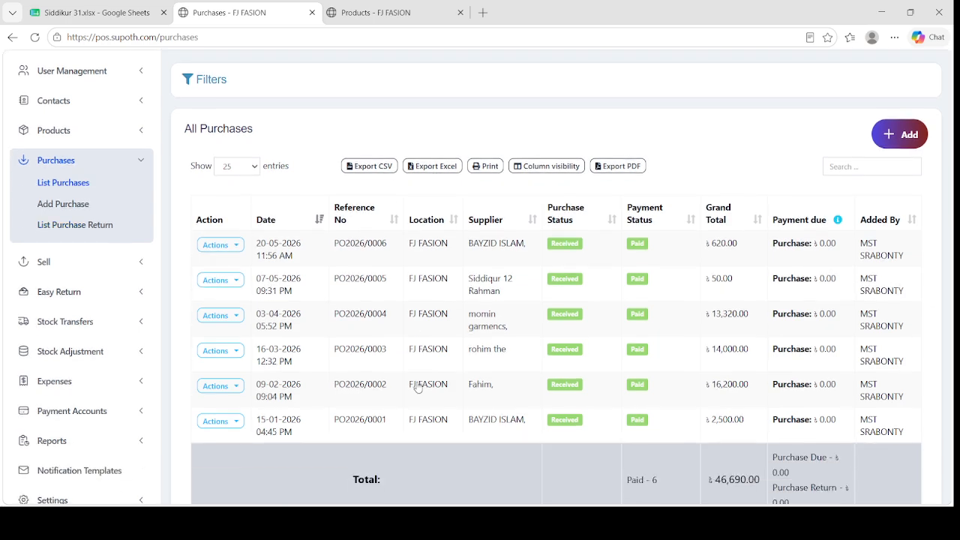
{"action": "scroll", "coordinate": [418, 357], "scroll_direction": "up", "scroll_amount": 3}
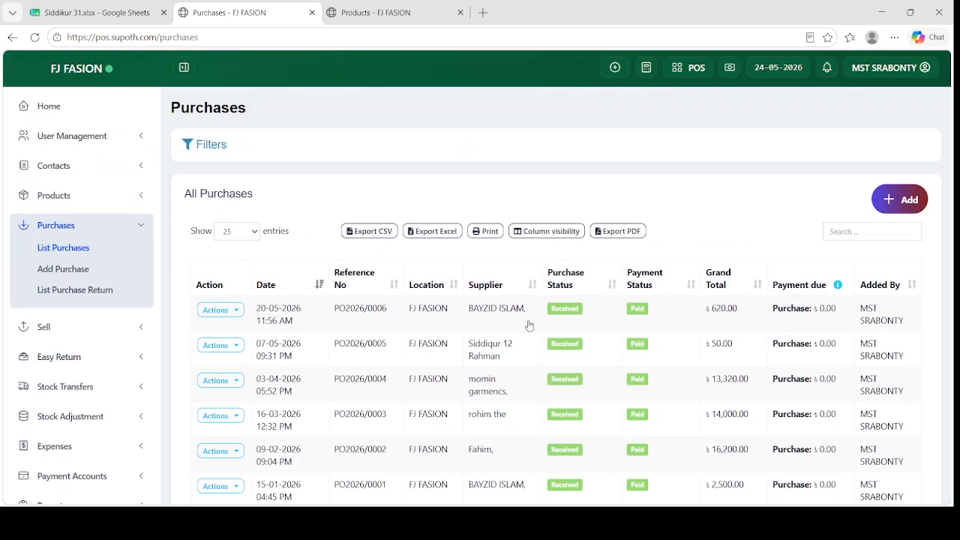
{"action": "left_click", "coordinate": [901, 207]}
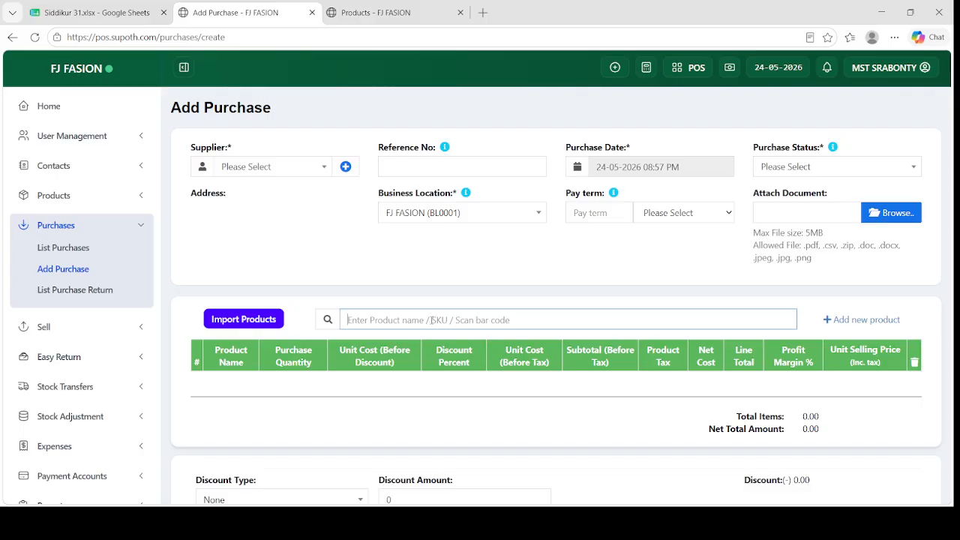
Add the cotton product with SKU 0228 to the new purchase and set its purchase quantity to 10.
{"action": "type", "text": "0228"}
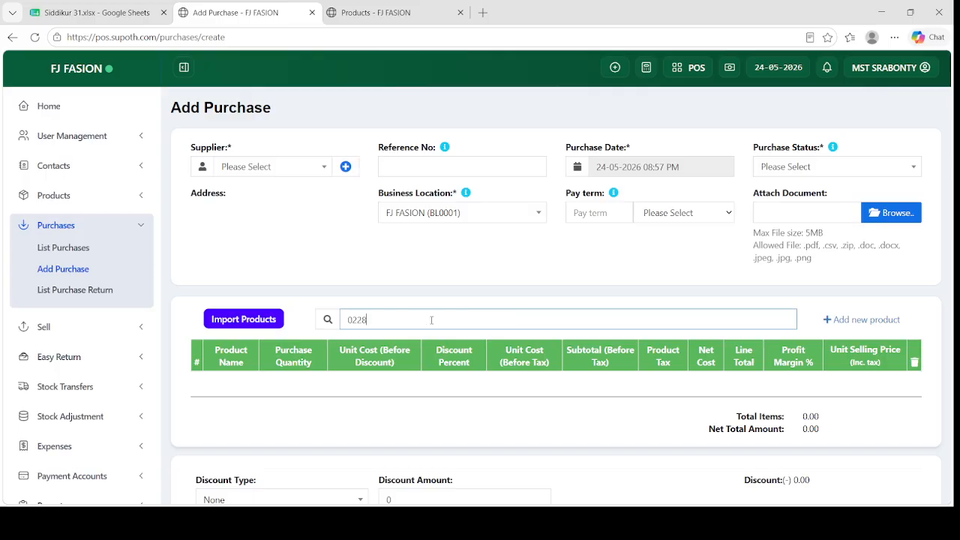
{"action": "key", "text": "Return"}
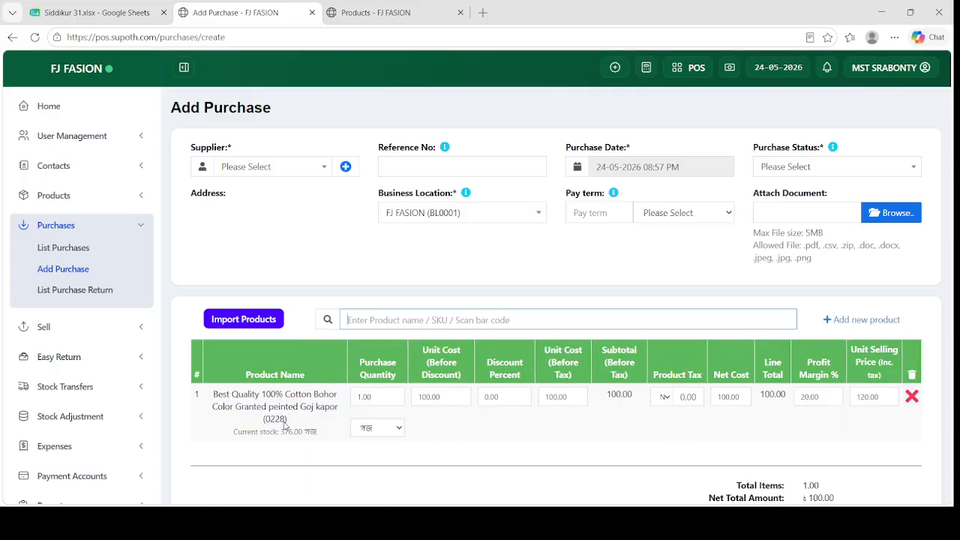
{"action": "scroll", "coordinate": [300, 390], "scroll_direction": "down", "scroll_amount": 1}
{"action": "scroll", "coordinate": [271, 357], "scroll_direction": "down", "scroll_amount": 1}
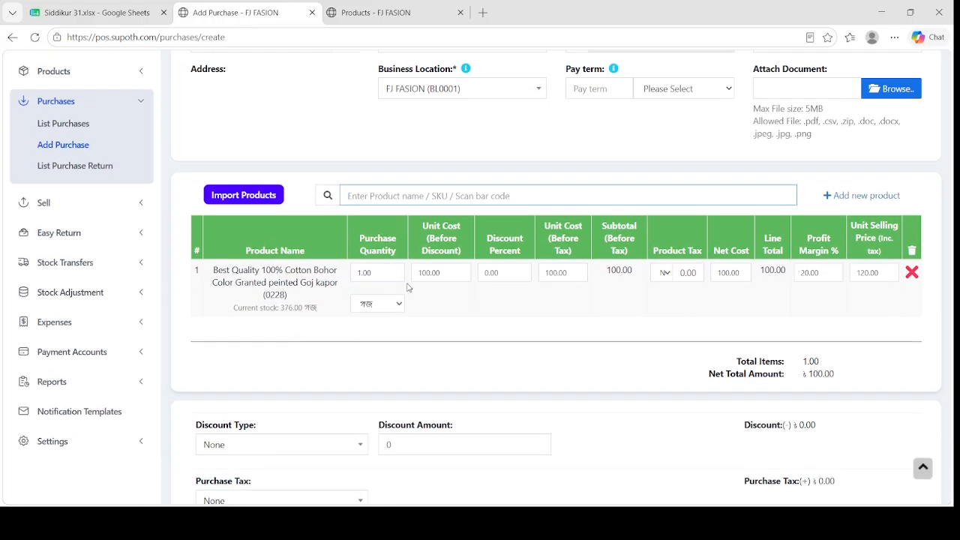
{"action": "left_click", "coordinate": [384, 272]}
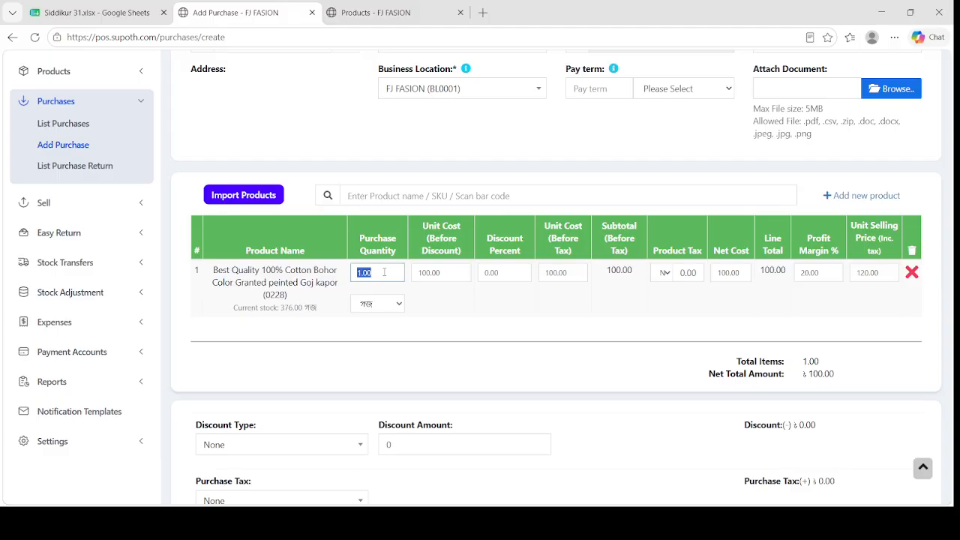
{"action": "type", "text": "10"}
{"action": "left_click", "coordinate": [464, 316]}
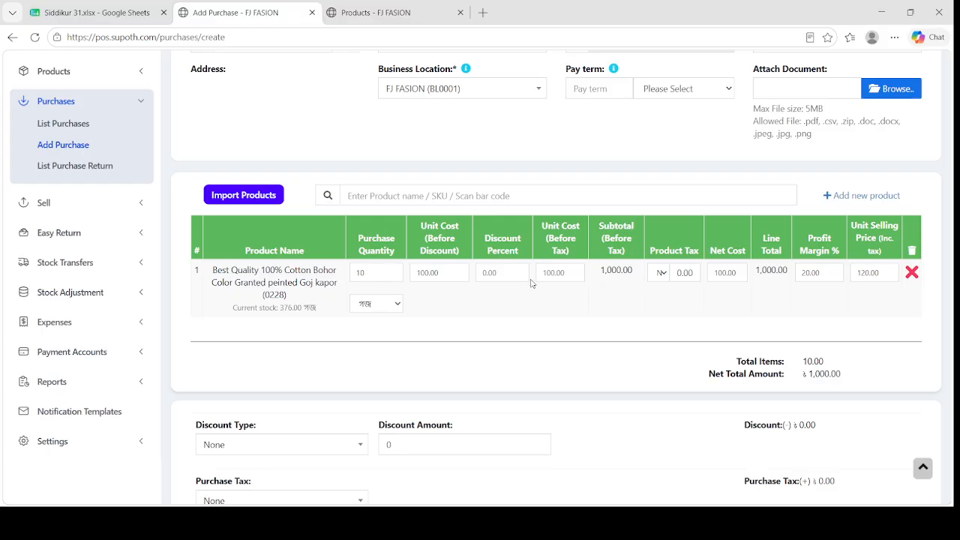
Review the purchase form's discount, tax, shipping and payment sections, including the payment amount and the payment due.
{"action": "scroll", "coordinate": [531, 280], "scroll_direction": "down", "scroll_amount": 1}
{"action": "scroll", "coordinate": [343, 367], "scroll_direction": "down", "scroll_amount": 2}
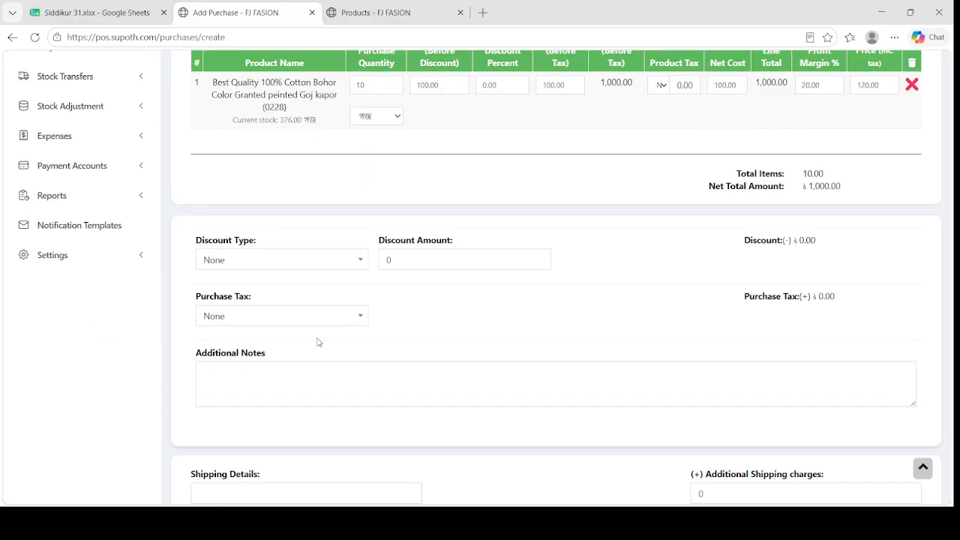
{"action": "left_click", "coordinate": [452, 264]}
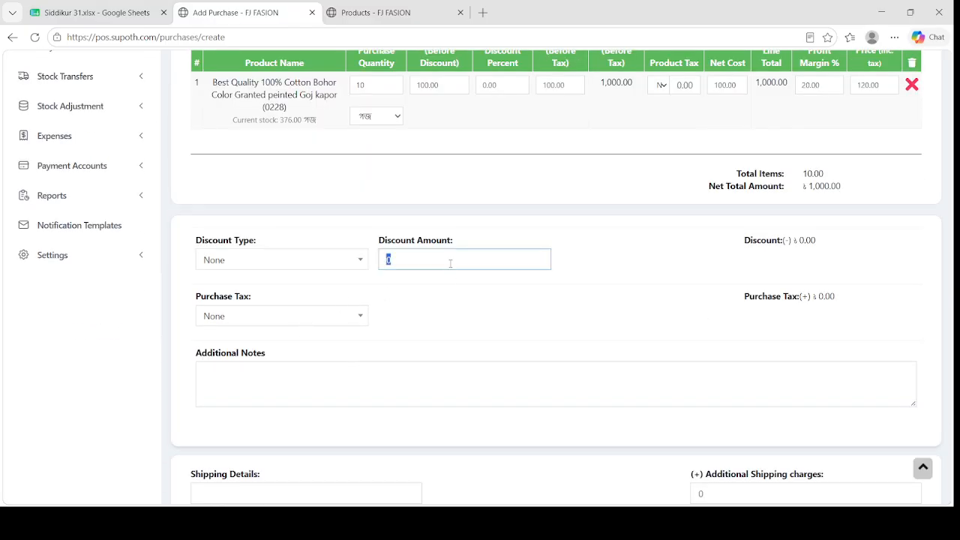
{"action": "left_click", "coordinate": [462, 299]}
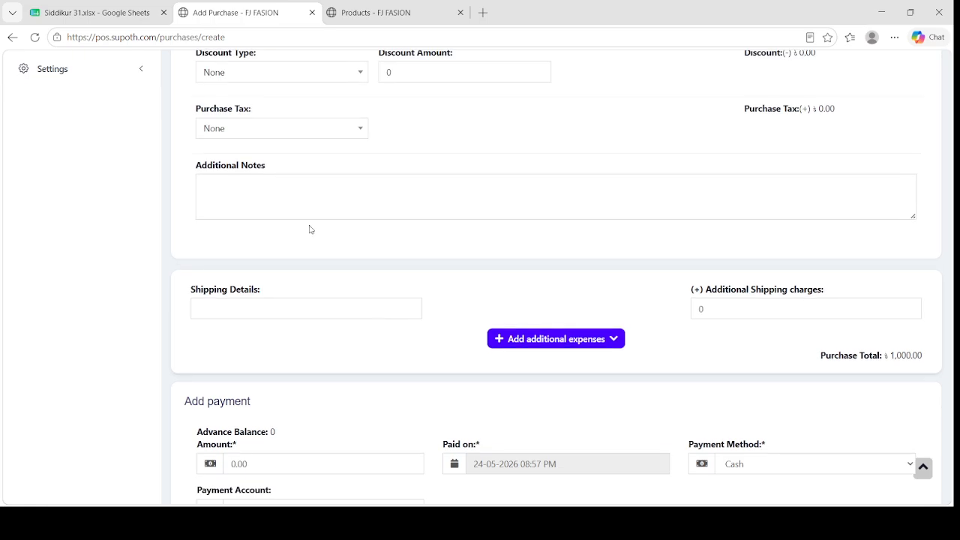
{"action": "scroll", "coordinate": [281, 145], "scroll_direction": "up", "scroll_amount": 1}
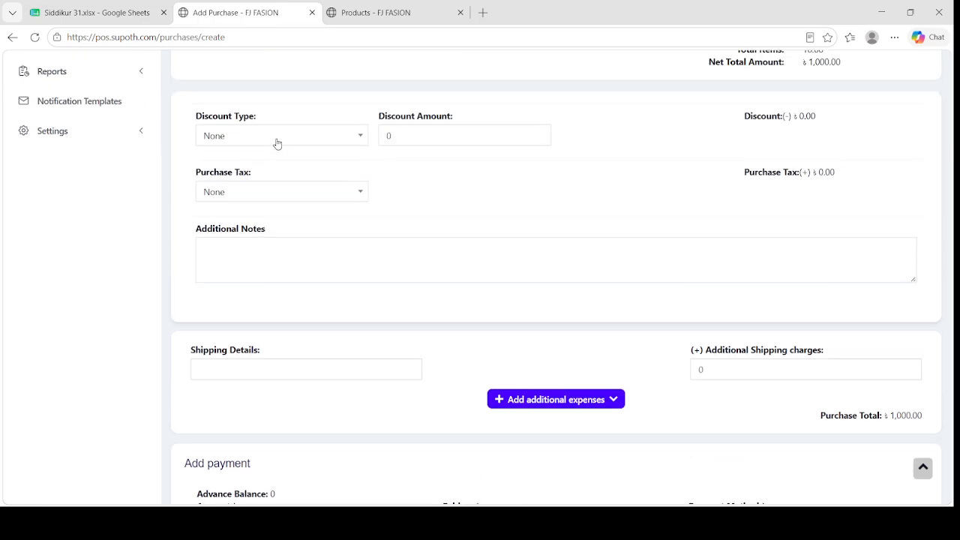
{"action": "scroll", "coordinate": [429, 201], "scroll_direction": "down", "scroll_amount": 2}
{"action": "scroll", "coordinate": [361, 275], "scroll_direction": "down", "scroll_amount": 3}
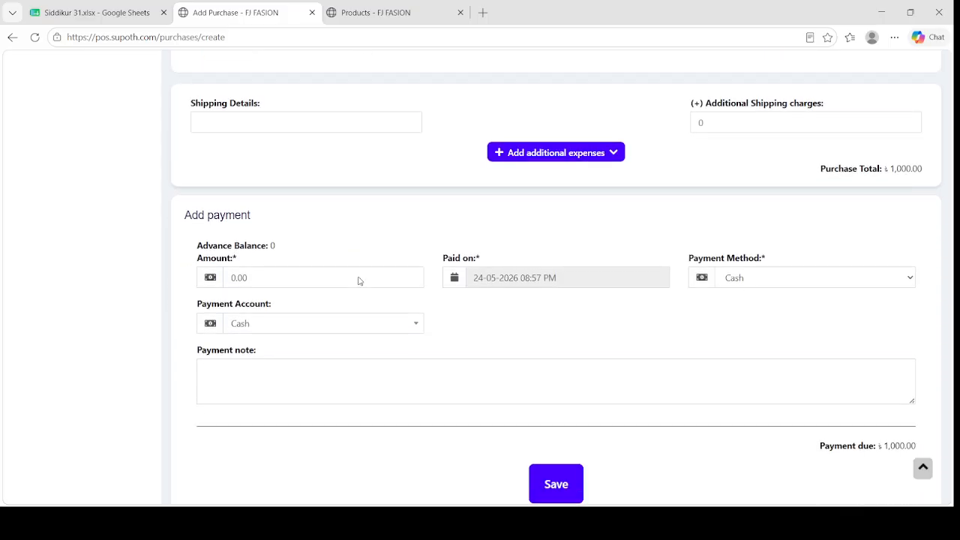
{"action": "left_click", "coordinate": [275, 221]}
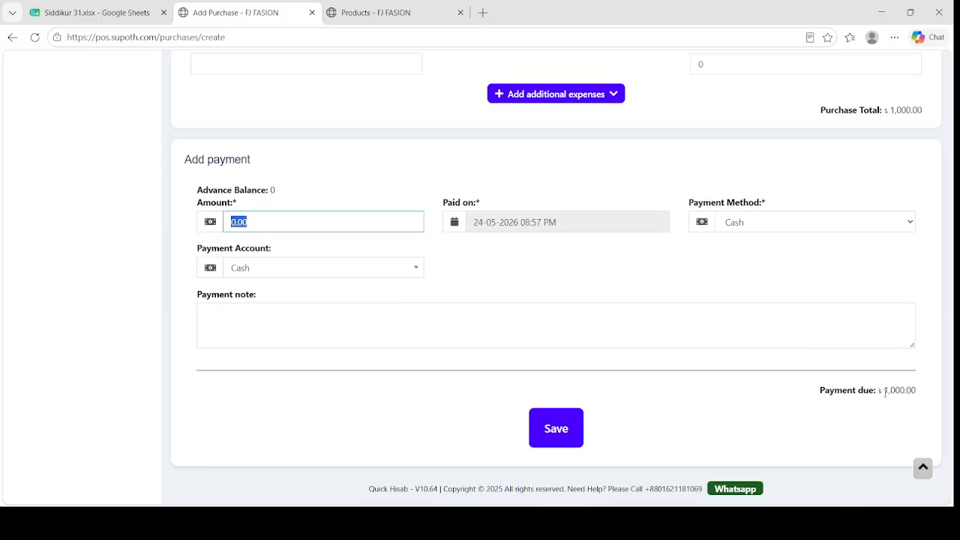
{"action": "left_click_drag", "start_coordinate": [916, 393], "coordinate": [882, 391]}
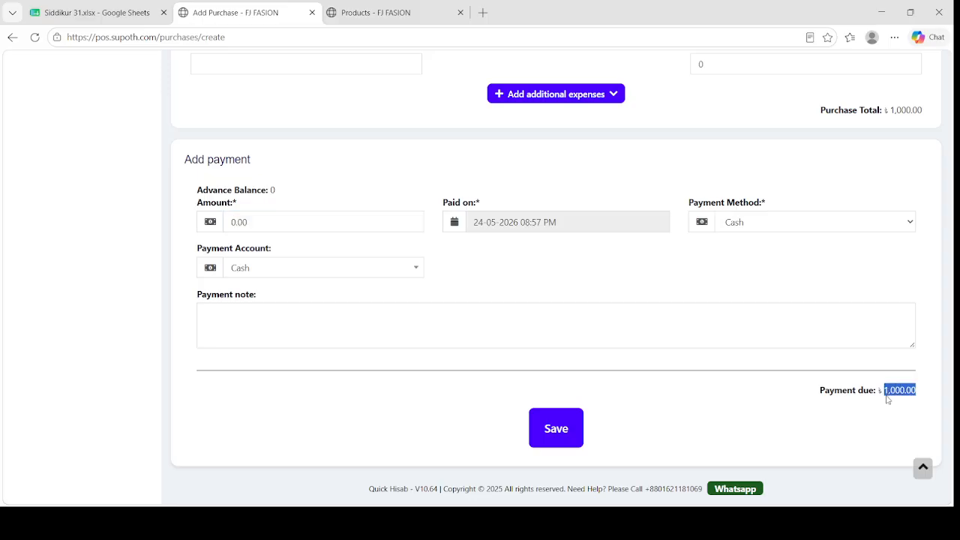
{"action": "left_click", "coordinate": [286, 220]}
{"action": "double_click", "coordinate": [287, 221]}
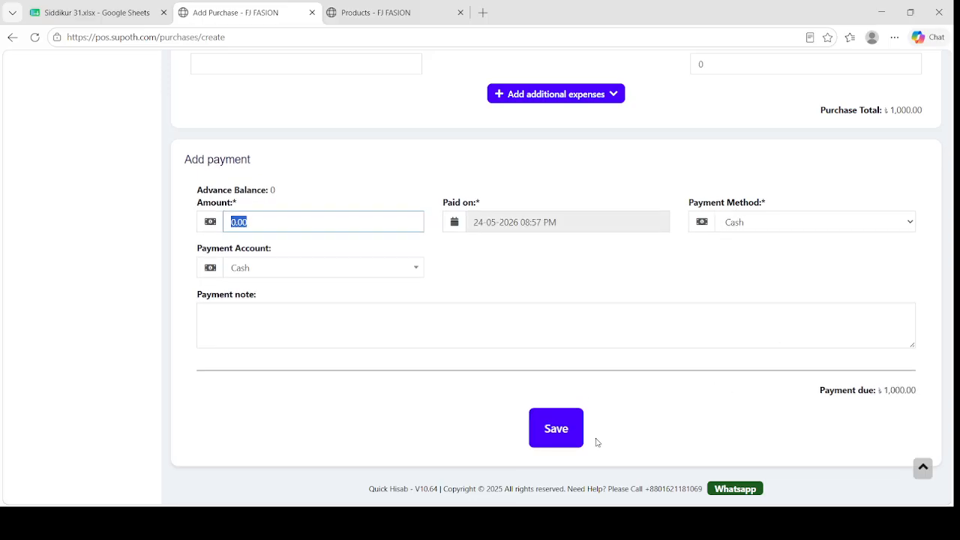
{"action": "scroll", "coordinate": [677, 424], "scroll_direction": "up", "scroll_amount": 12}
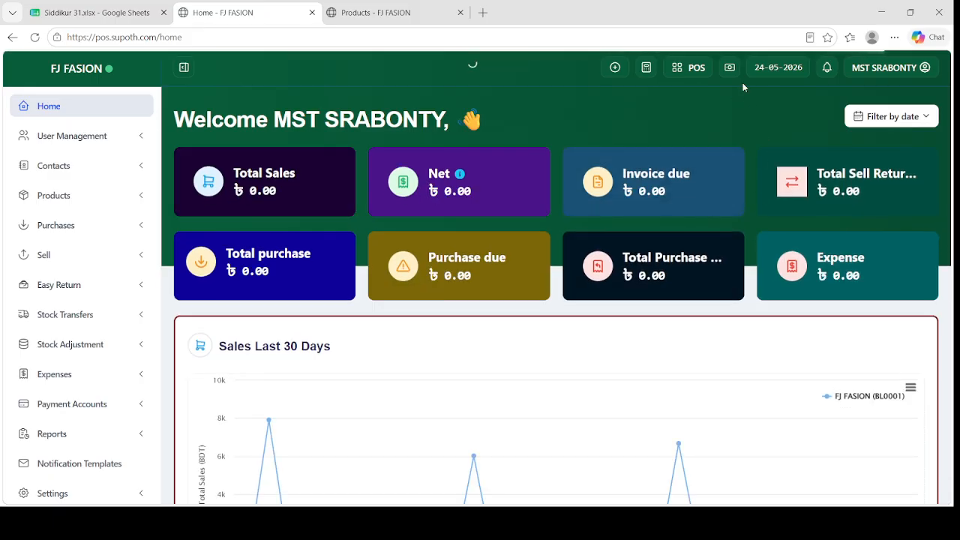
Open the POS sales screen and add one Brown Cotton Fatua with SKU 0233-1 to the sale.
{"action": "left_click", "coordinate": [697, 73]}
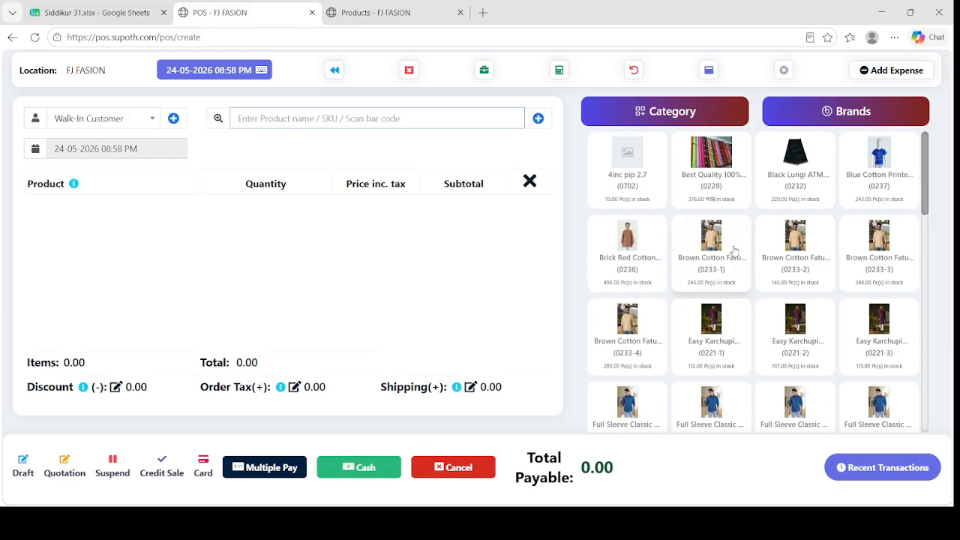
{"action": "left_click", "coordinate": [709, 244]}
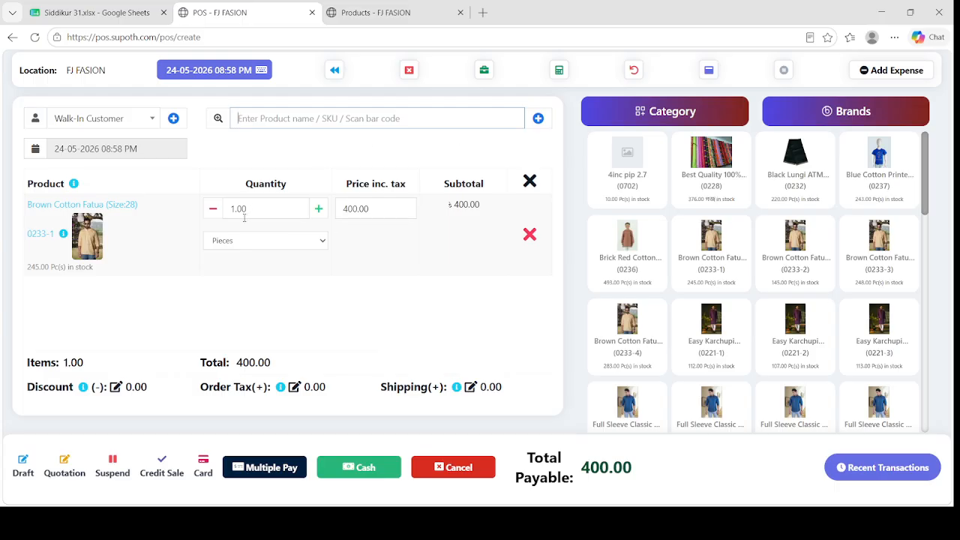
Check the sale's customer selection and the form for adding a new contact, and close it without saving.
{"action": "left_click", "coordinate": [111, 126]}
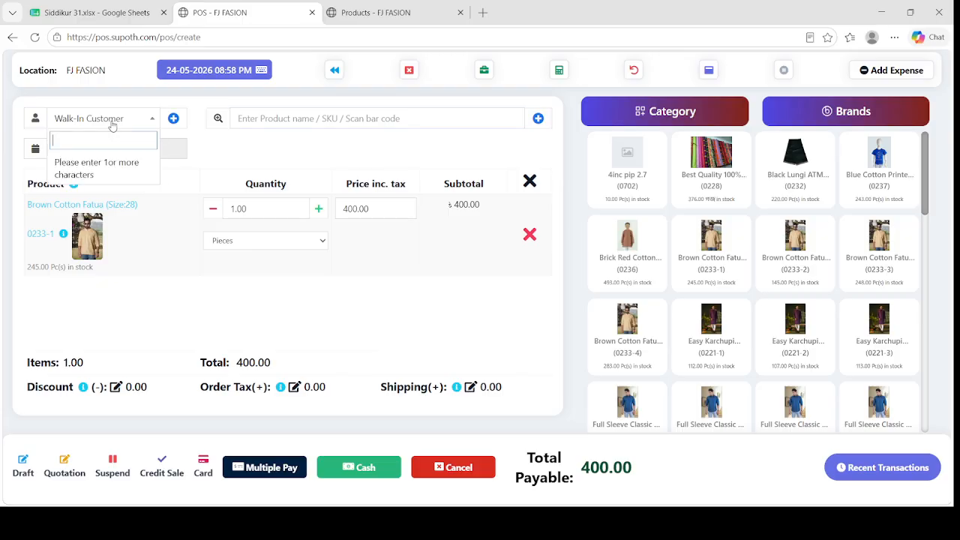
{"action": "left_click", "coordinate": [173, 118]}
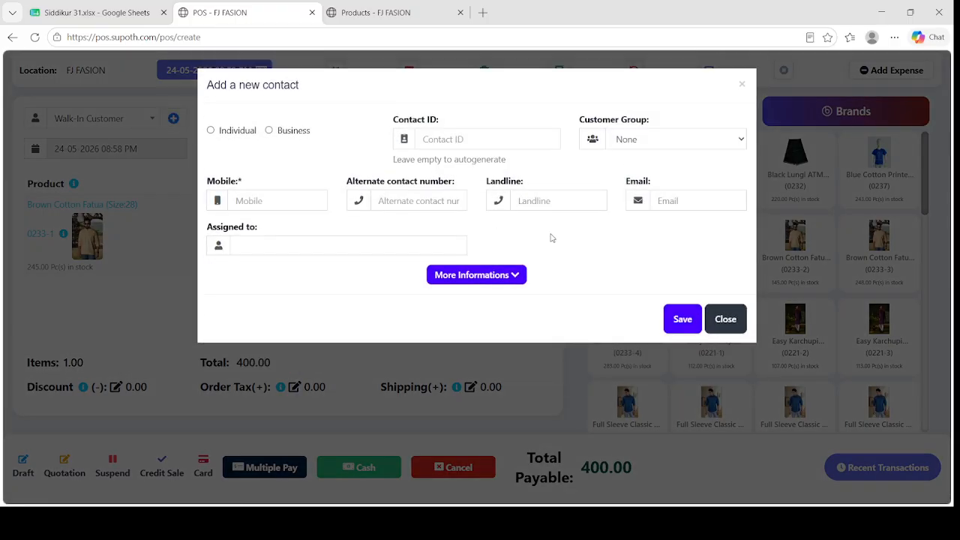
{"action": "left_click", "coordinate": [726, 321]}
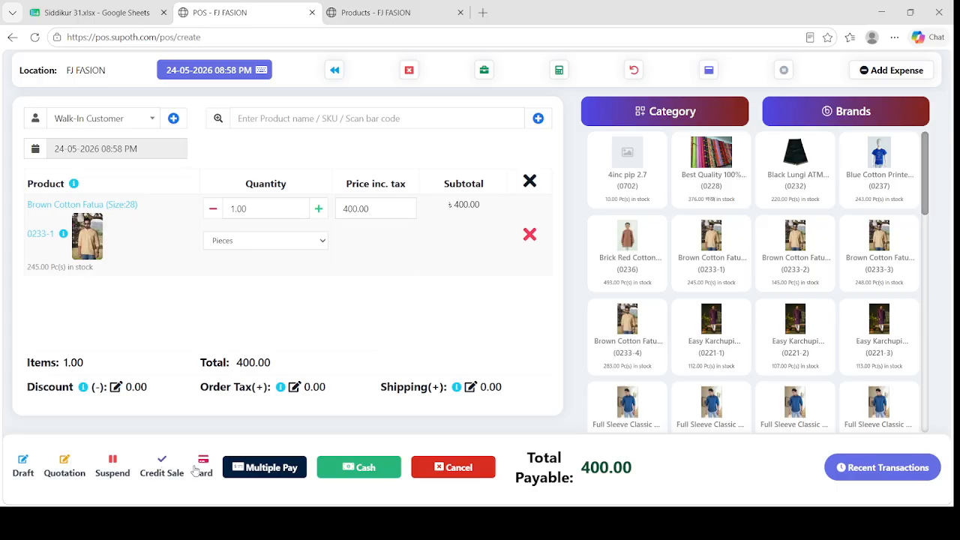
Examine the sale's discount settings, including discount type and amount, and close them without making a change.
{"action": "left_click", "coordinate": [116, 386]}
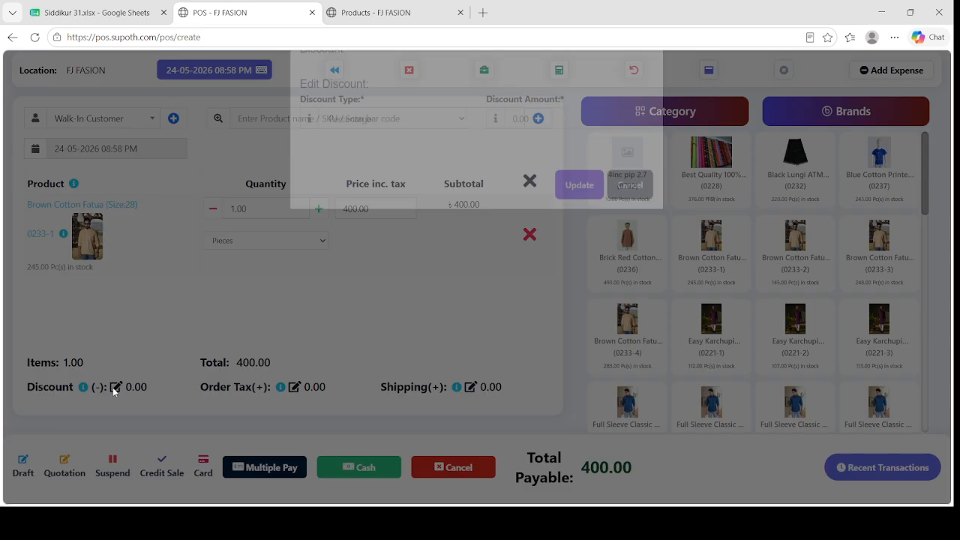
{"action": "left_click", "coordinate": [623, 234]}
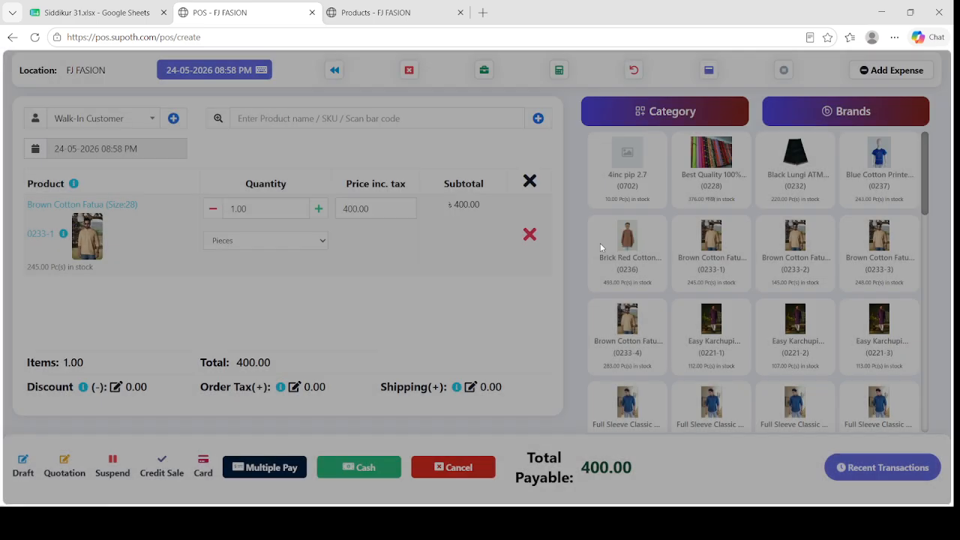
{"action": "left_click_drag", "start_coordinate": [18, 380], "coordinate": [151, 386]}
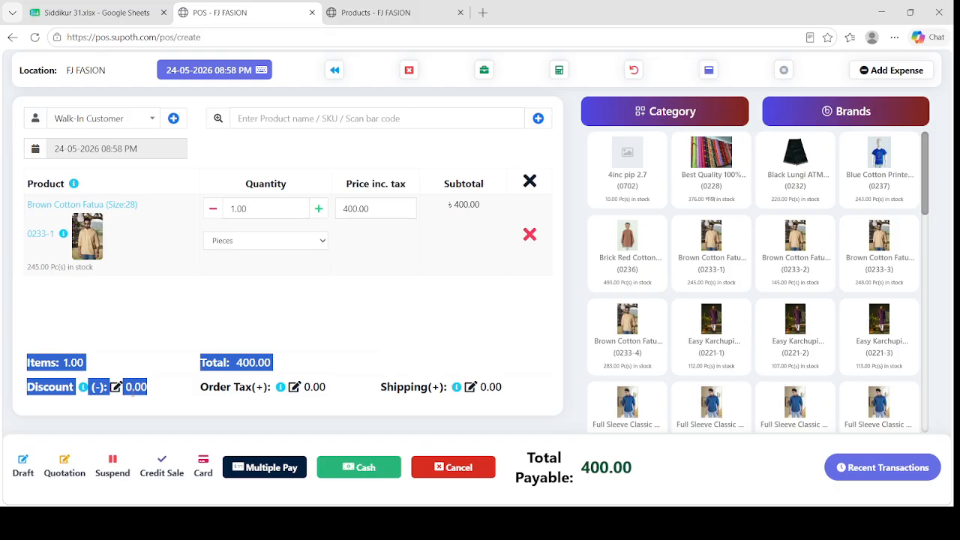
{"action": "left_click", "coordinate": [116, 387]}
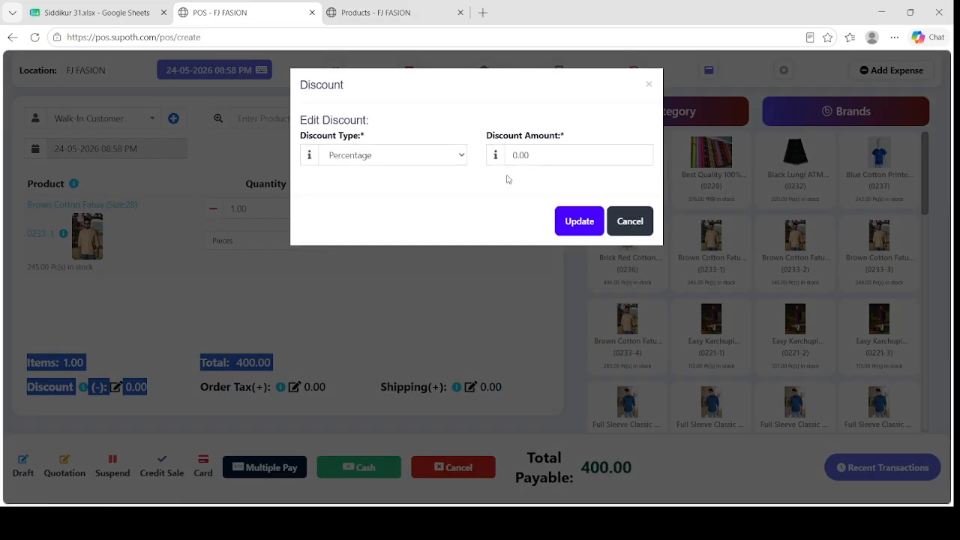
{"action": "left_click", "coordinate": [616, 222]}
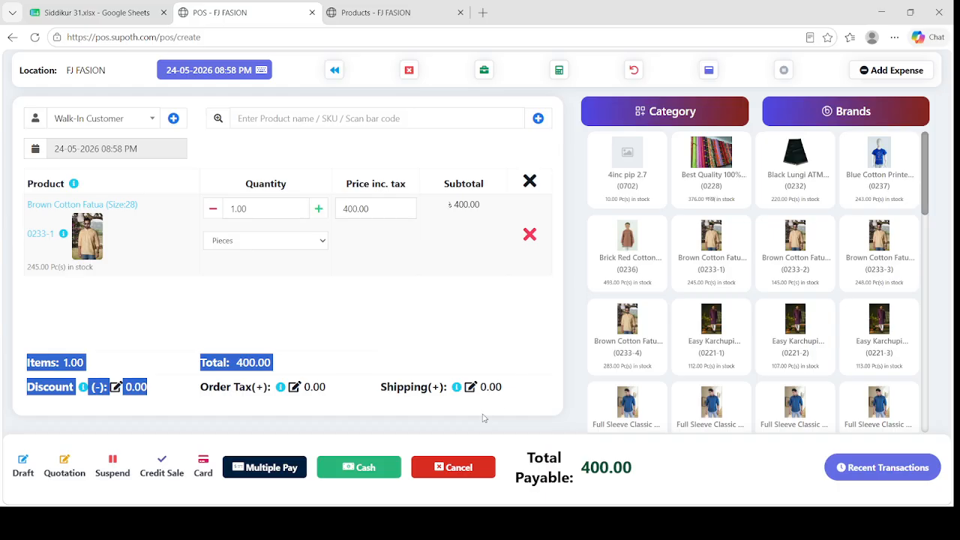
Complete the Brown Cotton Fatua sale as a cash payment, review the invoice preview, and close it without saving.
{"action": "left_click", "coordinate": [366, 323]}
{"action": "left_click", "coordinate": [381, 477]}
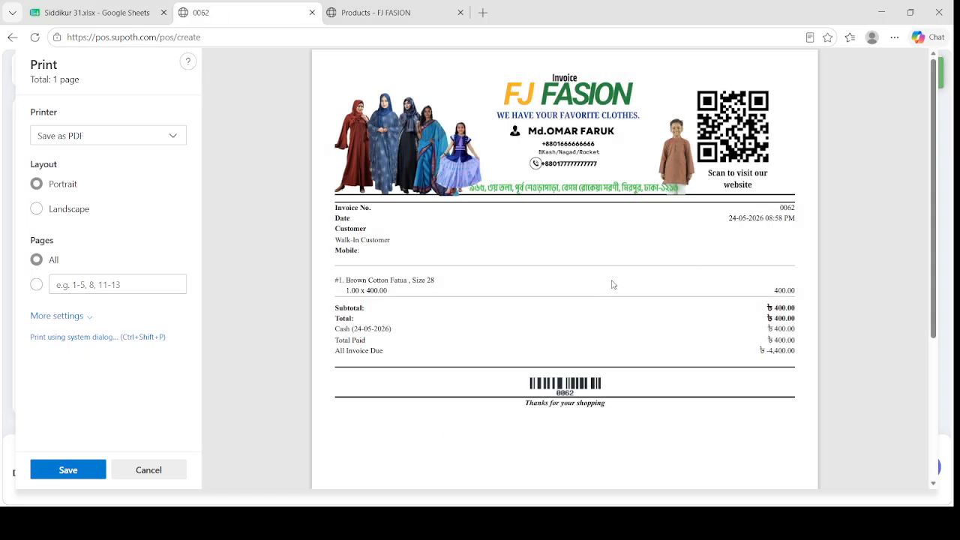
{"action": "scroll", "coordinate": [611, 285], "scroll_direction": "down", "scroll_amount": 3}
{"action": "scroll", "coordinate": [612, 284], "scroll_direction": "up", "scroll_amount": 3}
{"action": "left_click", "coordinate": [154, 473]}
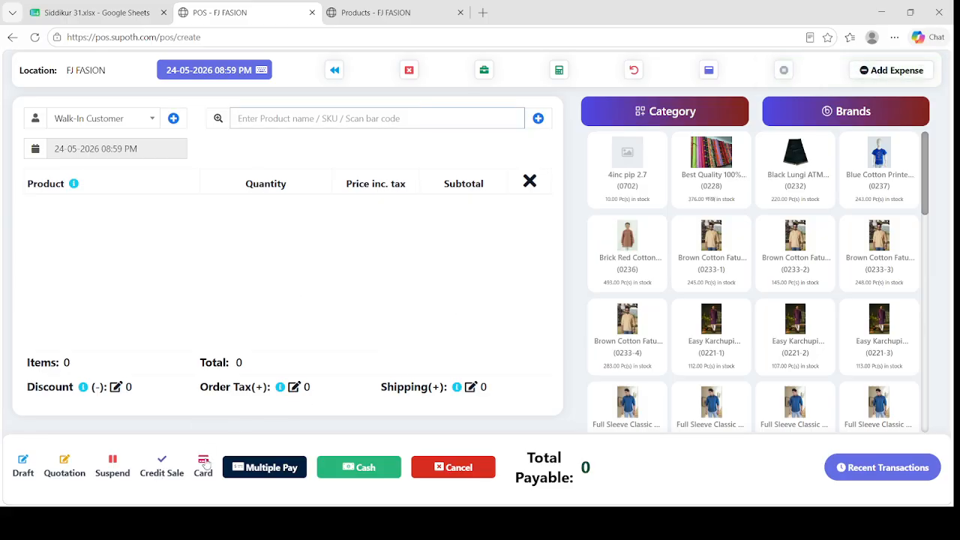
Add the Brick Red Cotton Printed Panjabi for Boys (0236) to a new sale and open its multiple payment form.
{"action": "left_click", "coordinate": [249, 469]}
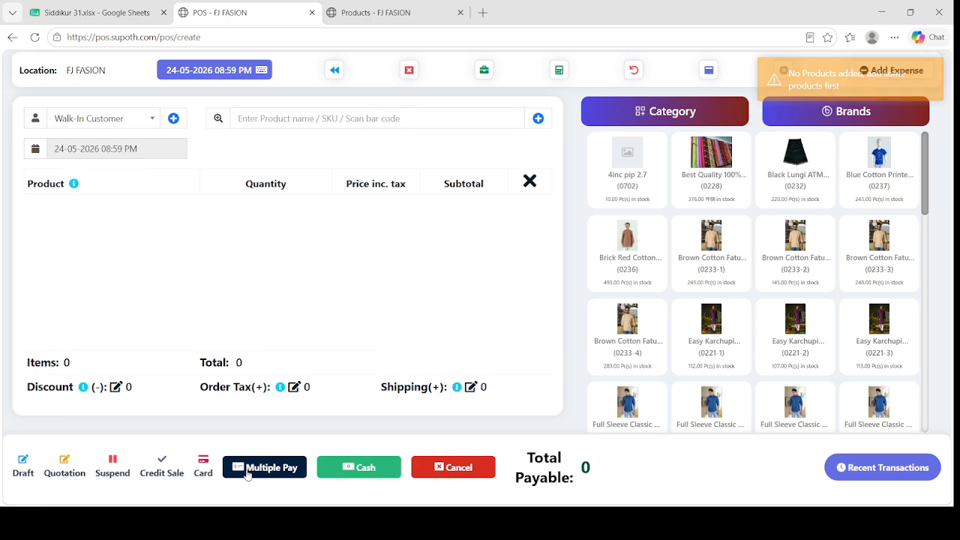
{"action": "left_click", "coordinate": [645, 242]}
{"action": "left_click", "coordinate": [284, 467]}
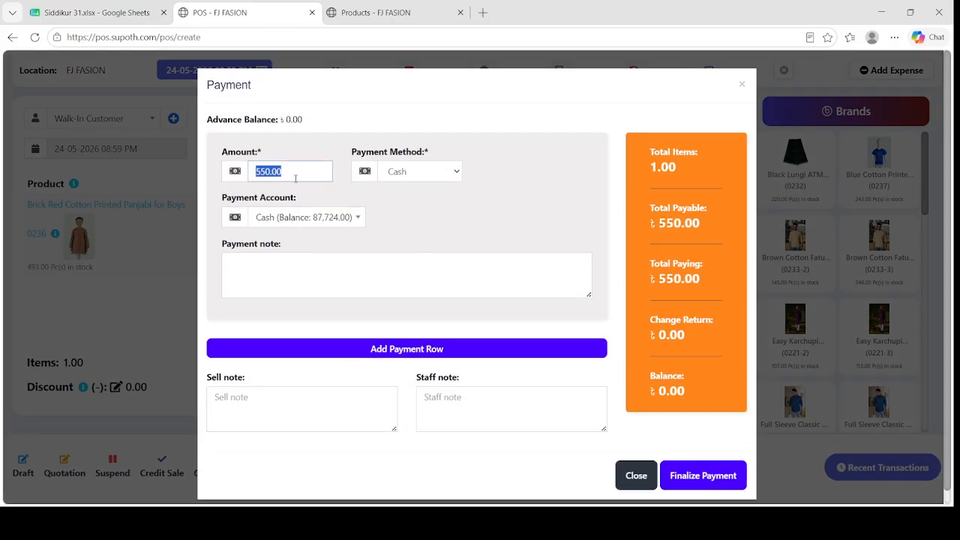
Check the payment method and payment account options for the panjabi sale, and close the payment form without finalizing.
{"action": "left_click", "coordinate": [398, 174]}
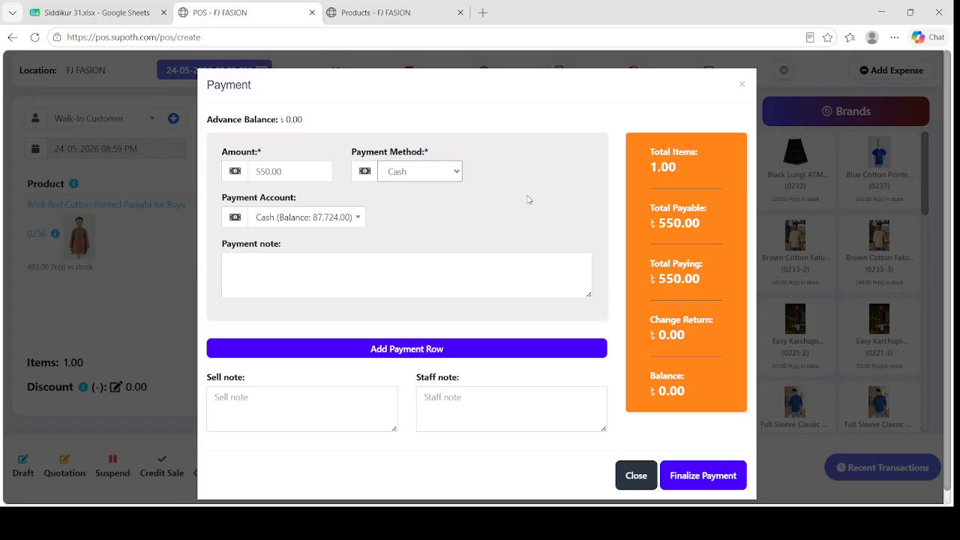
{"action": "left_click", "coordinate": [292, 216]}
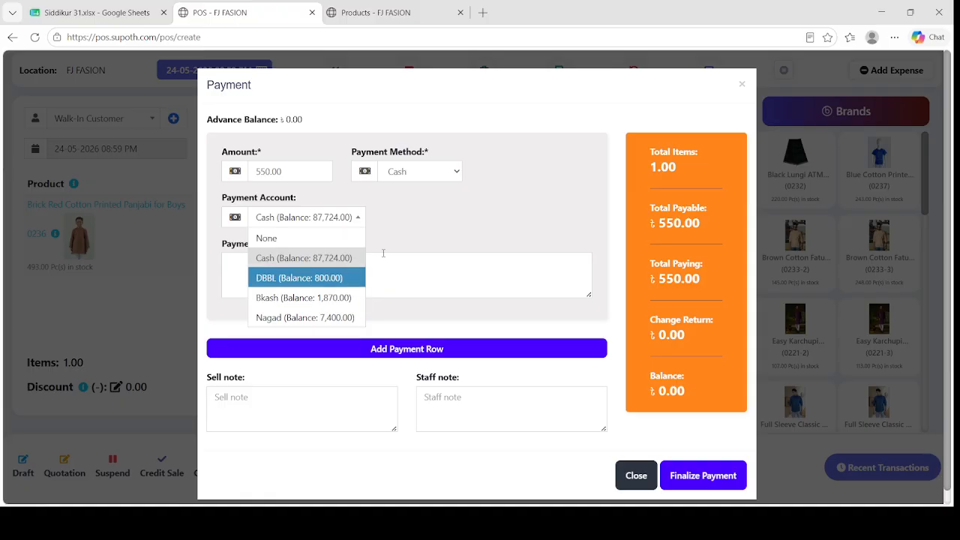
{"action": "left_click", "coordinate": [447, 227]}
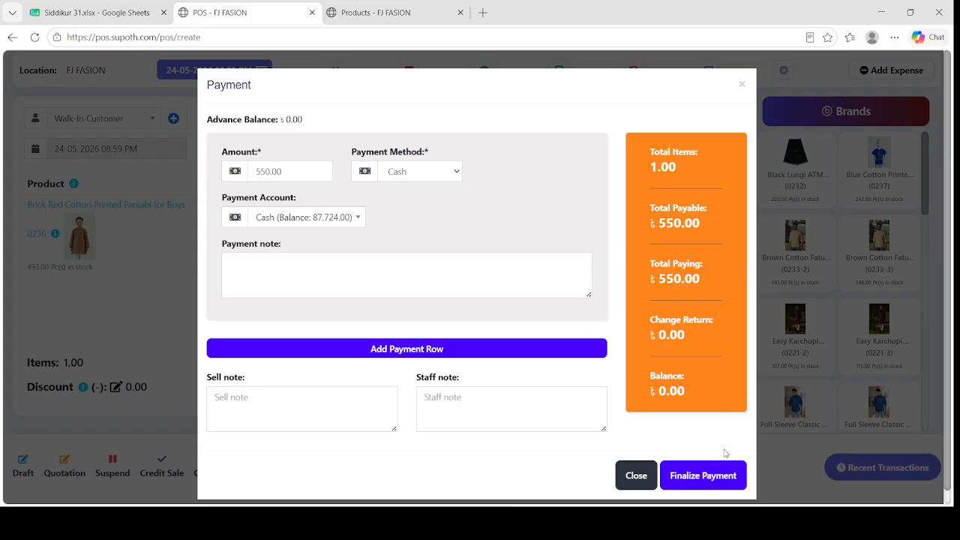
{"action": "left_click", "coordinate": [636, 475]}
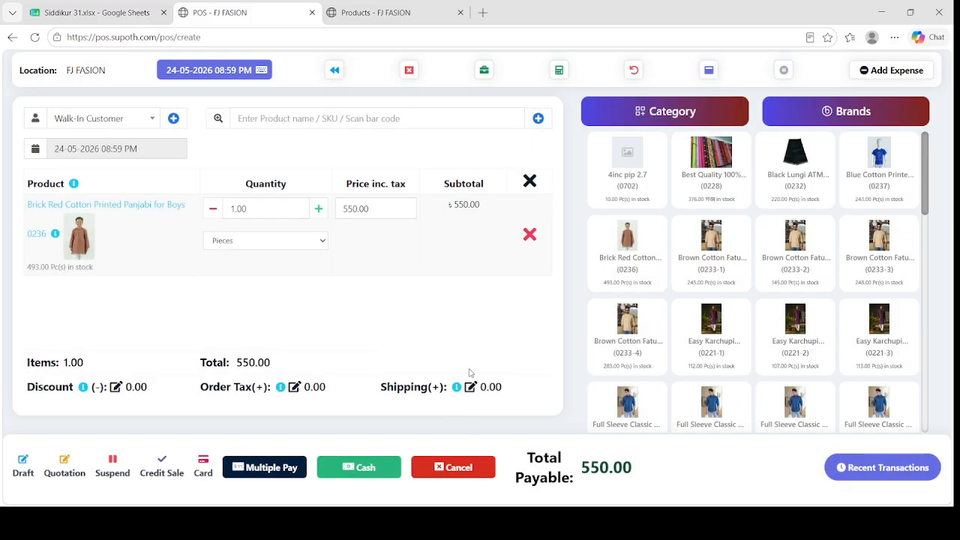
Return to the home dashboard and open the form for adding a product return under Easy Return.
{"action": "left_click", "coordinate": [10, 39]}
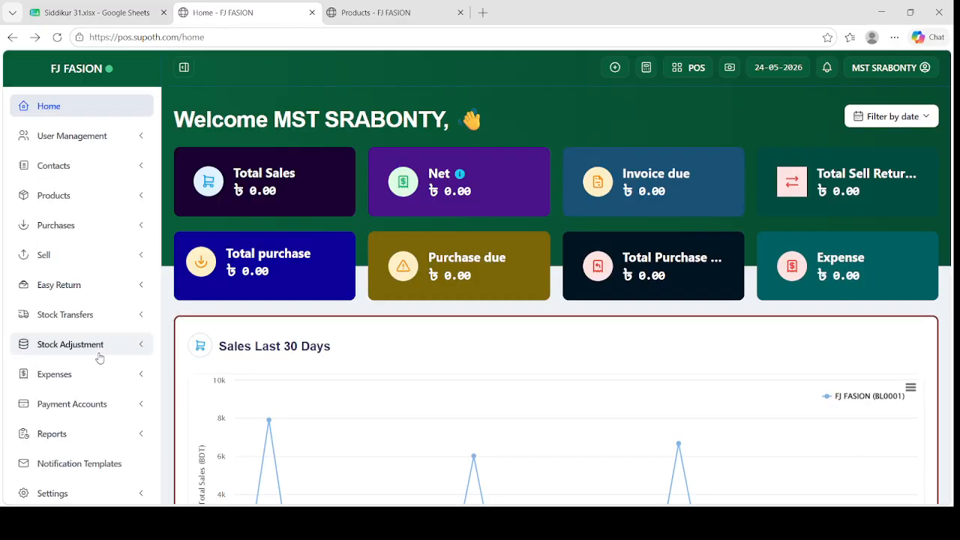
{"action": "left_click", "coordinate": [83, 289]}
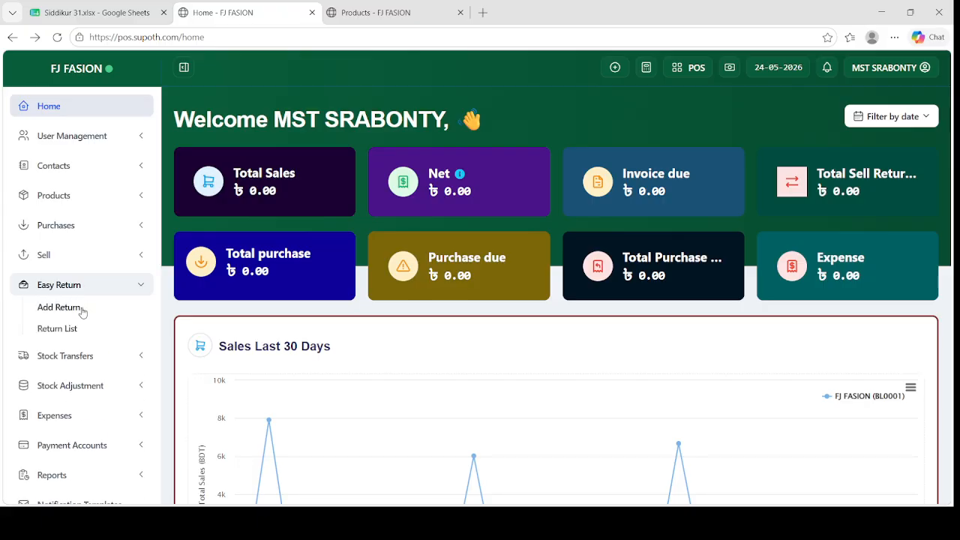
{"action": "left_click", "coordinate": [81, 311]}
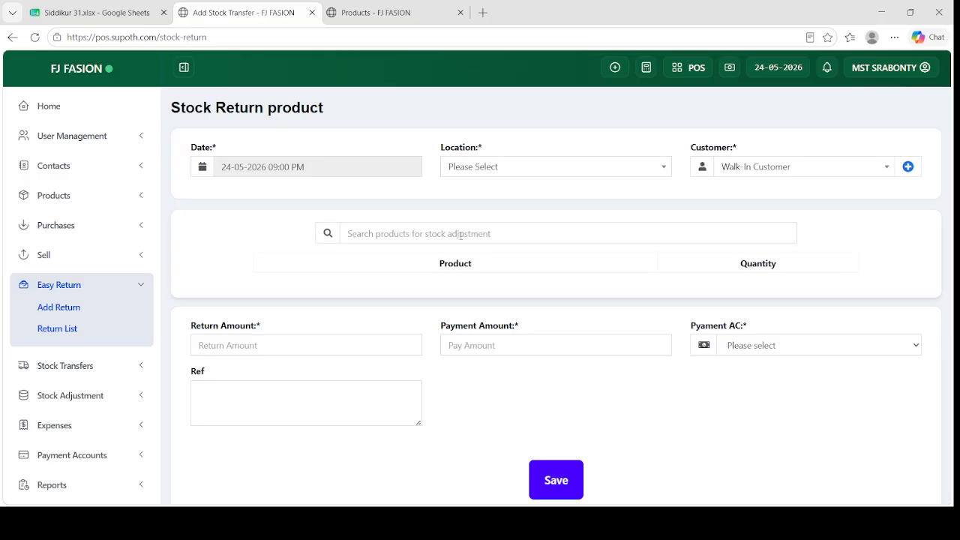
Add product 0228 to the stock return and set the return location to FJ FASION (BL0001).
{"action": "left_click", "coordinate": [460, 235]}
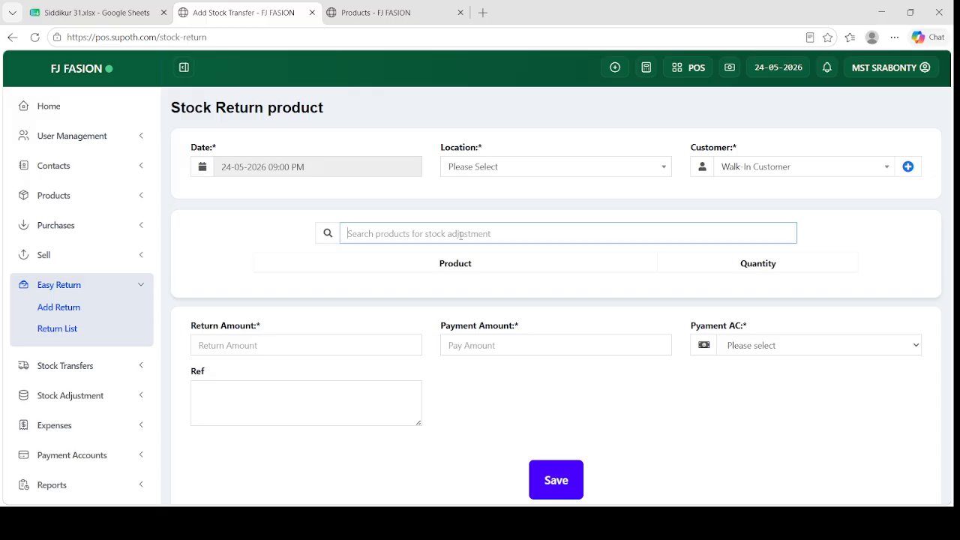
{"action": "type", "text": "0228"}
{"action": "key", "text": "Return"}
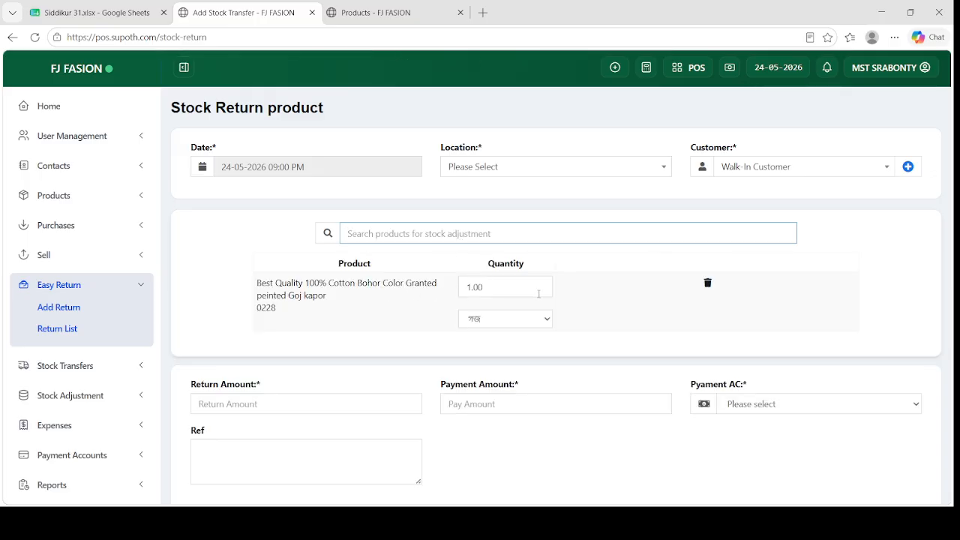
{"action": "scroll", "coordinate": [570, 303], "scroll_direction": "down", "scroll_amount": 3}
{"action": "scroll", "coordinate": [518, 315], "scroll_direction": "up", "scroll_amount": 3}
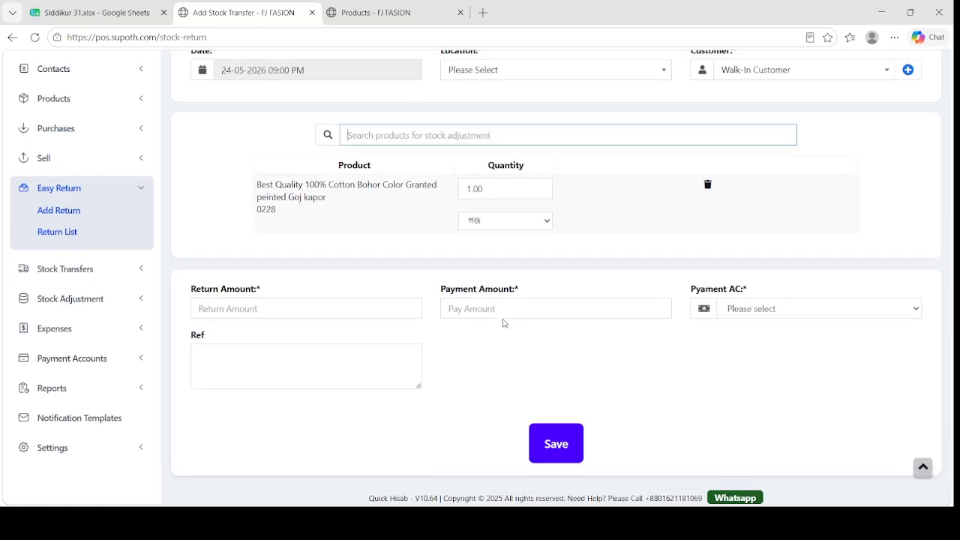
{"action": "left_click", "coordinate": [504, 166]}
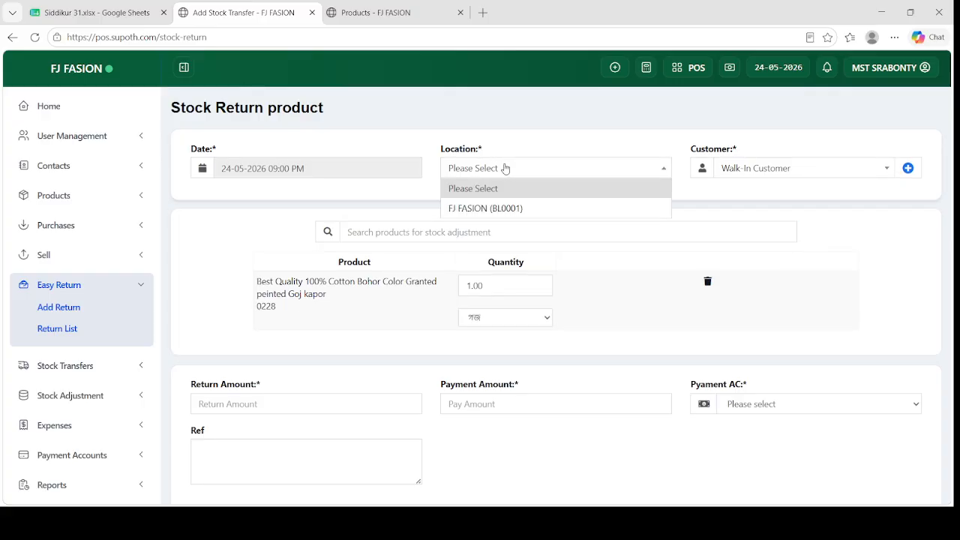
{"action": "left_click", "coordinate": [505, 210]}
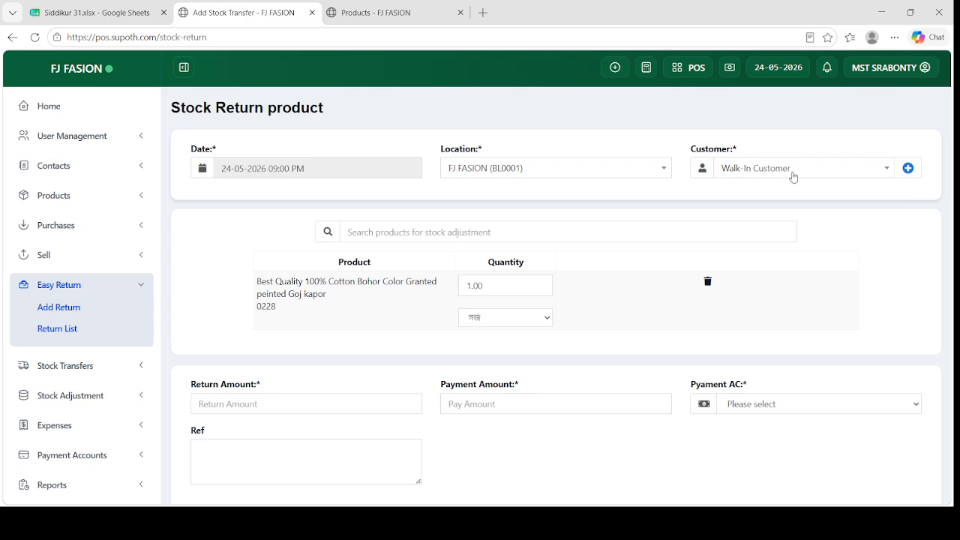
Try to save the return, and set its payment account to Cash.
{"action": "scroll", "coordinate": [554, 420], "scroll_direction": "down", "scroll_amount": 3}
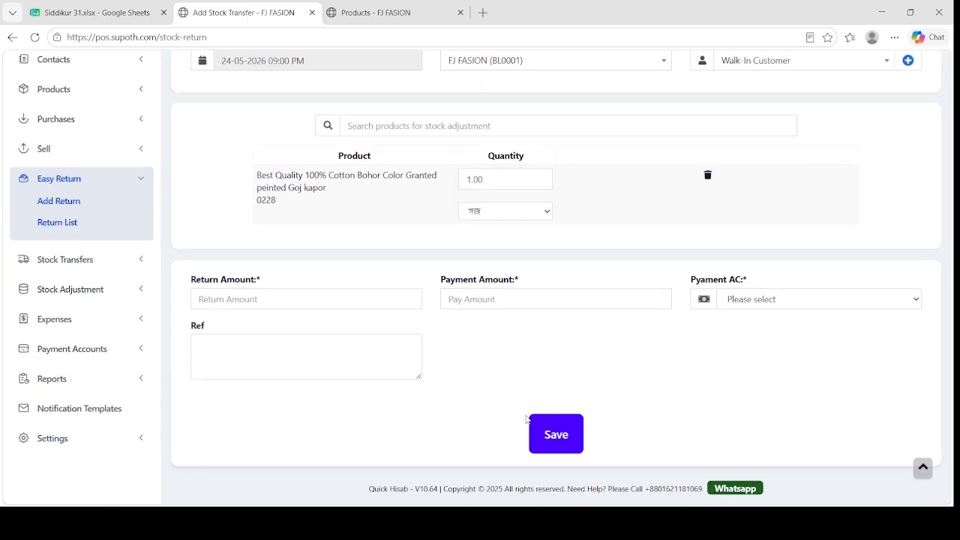
{"action": "left_click", "coordinate": [575, 442]}
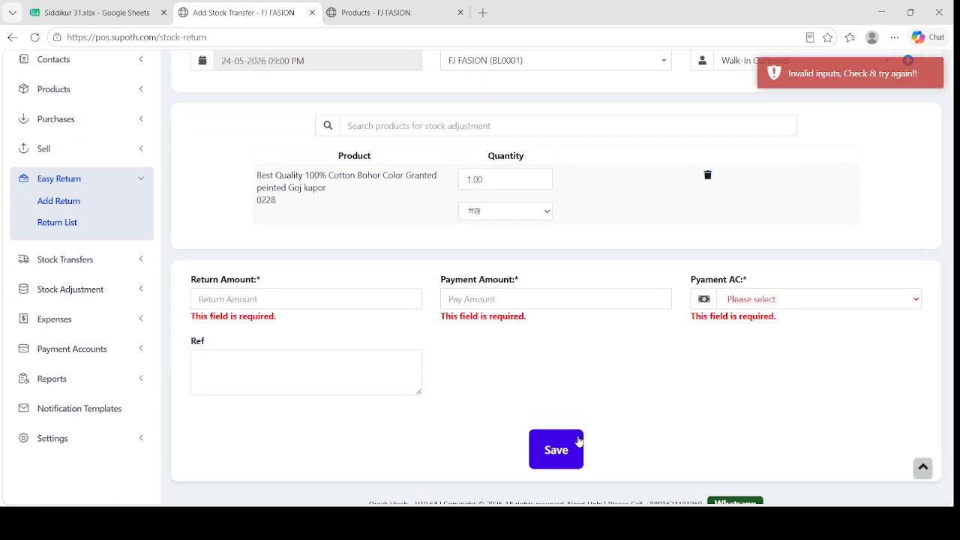
{"action": "left_click", "coordinate": [341, 301]}
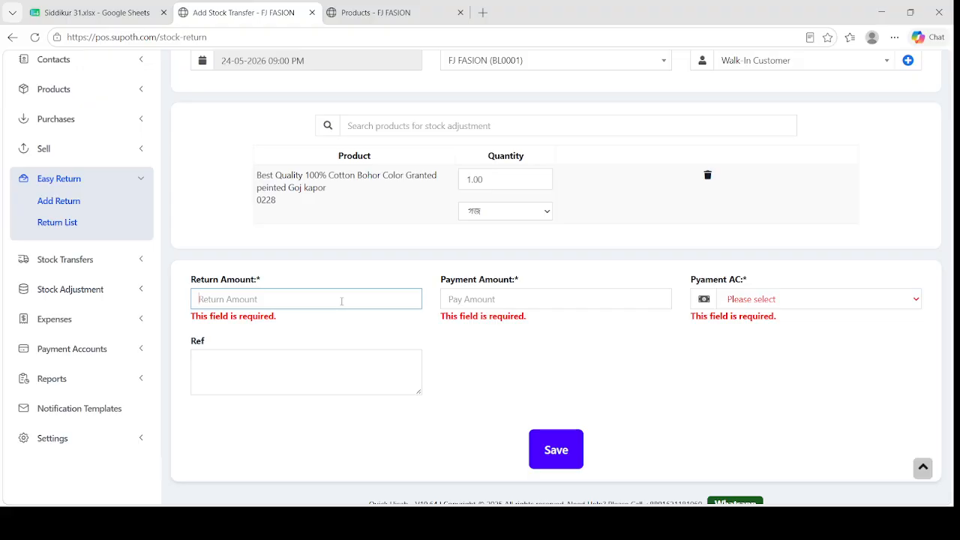
{"action": "left_click", "coordinate": [740, 298]}
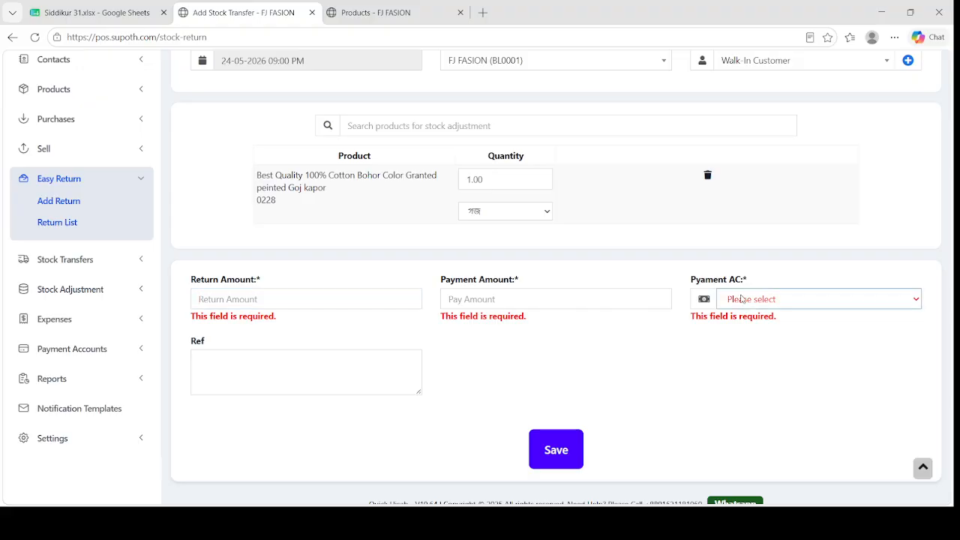
{"action": "left_click", "coordinate": [751, 343]}
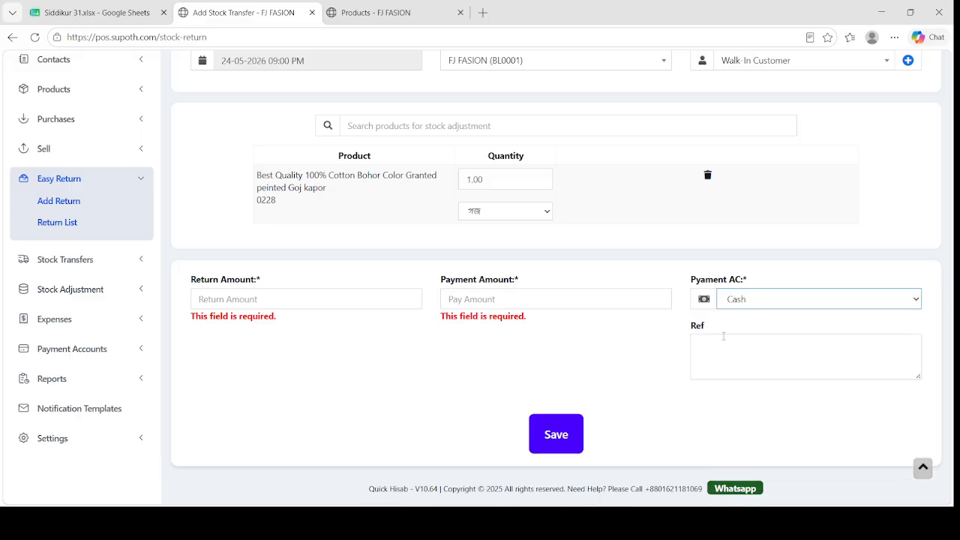
Set both the return amount and the payment amount to 10, and save the product return.
{"action": "left_click", "coordinate": [339, 300]}
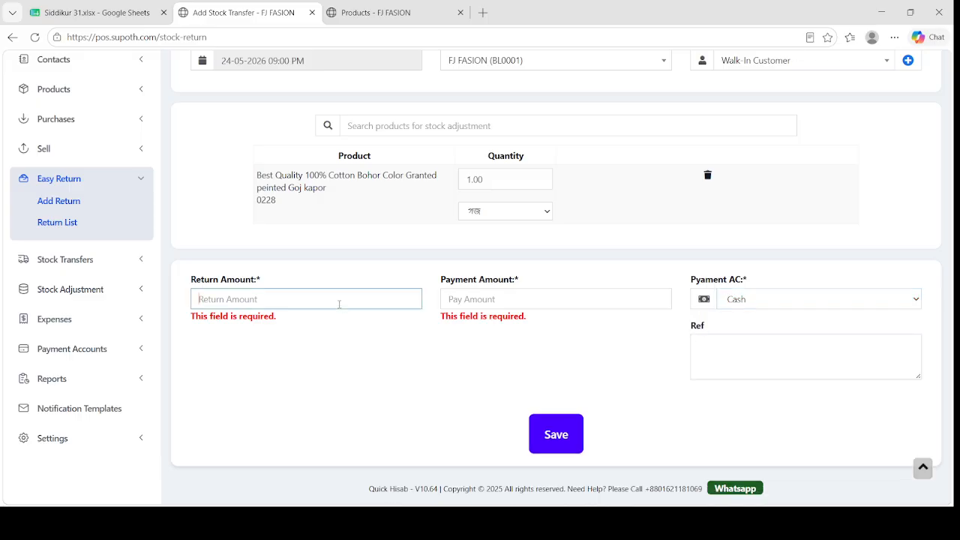
{"action": "scroll", "coordinate": [368, 260], "scroll_direction": "up", "scroll_amount": 2}
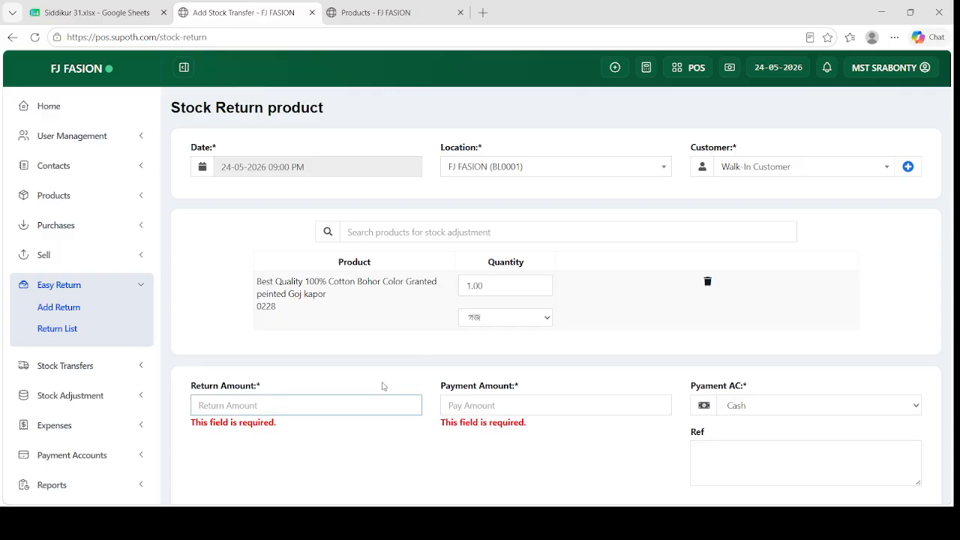
{"action": "type", "text": "10"}
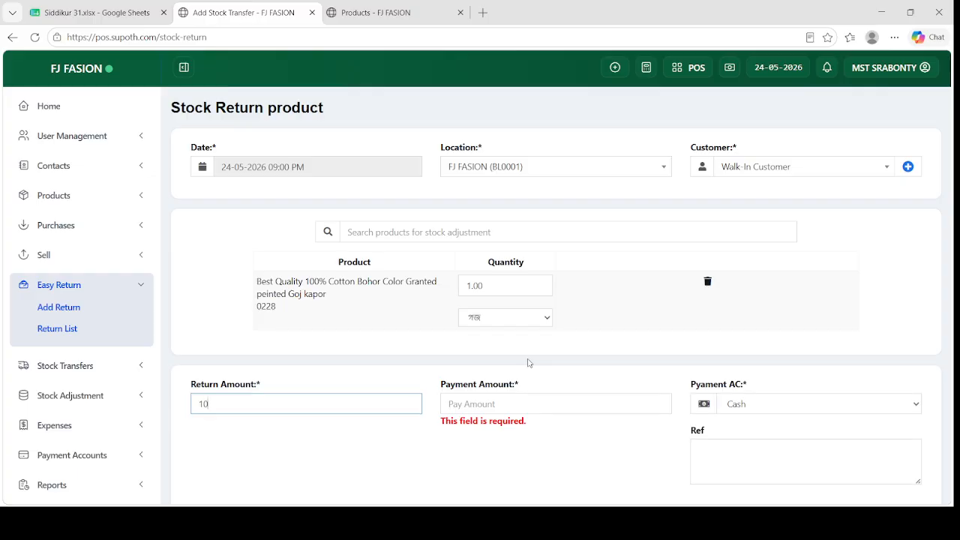
{"action": "left_click", "coordinate": [585, 359]}
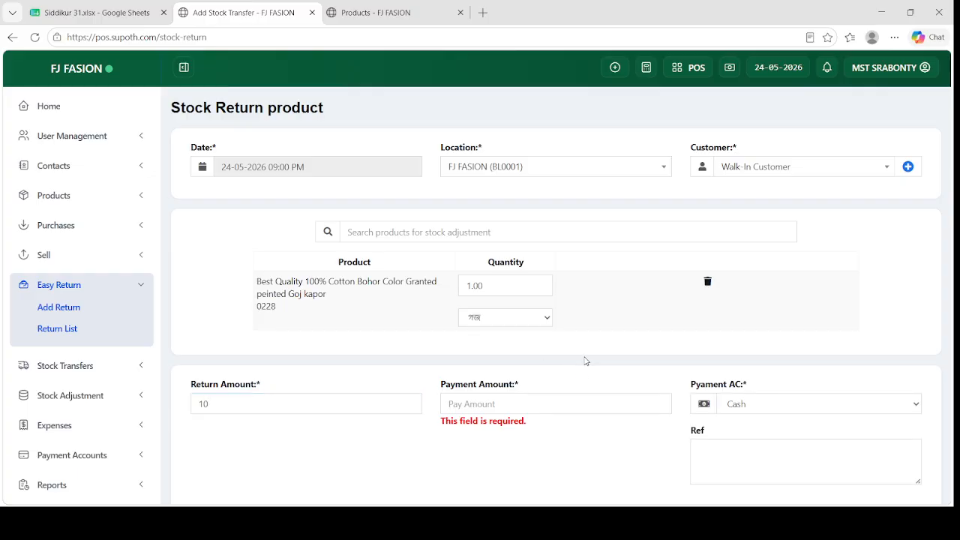
{"action": "left_click", "coordinate": [525, 407]}
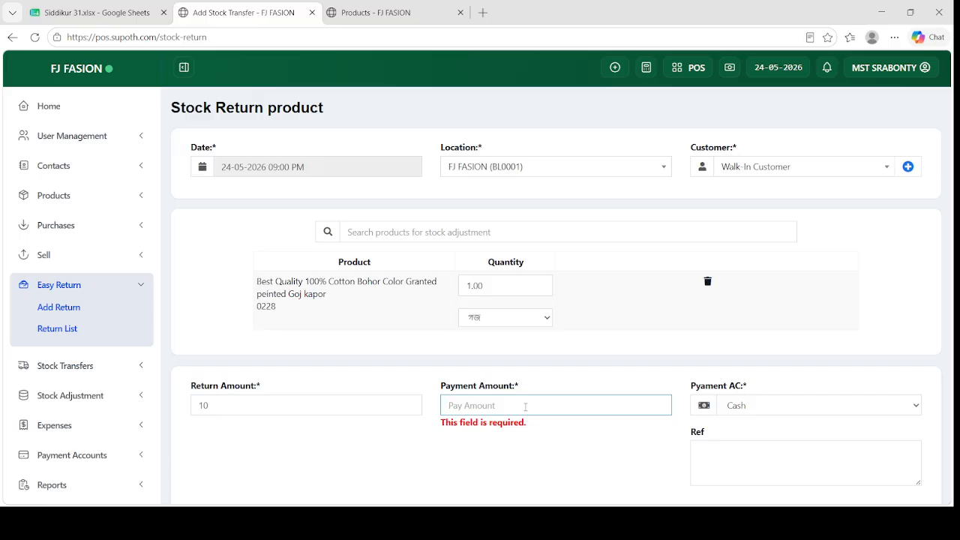
{"action": "type", "text": "10"}
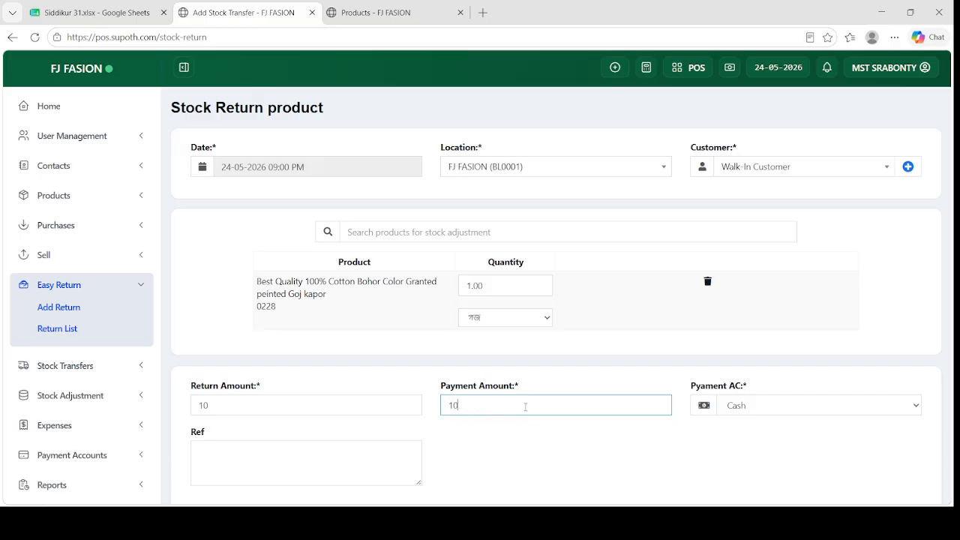
{"action": "left_click", "coordinate": [528, 440]}
{"action": "scroll", "coordinate": [529, 440], "scroll_direction": "down", "scroll_amount": 3}
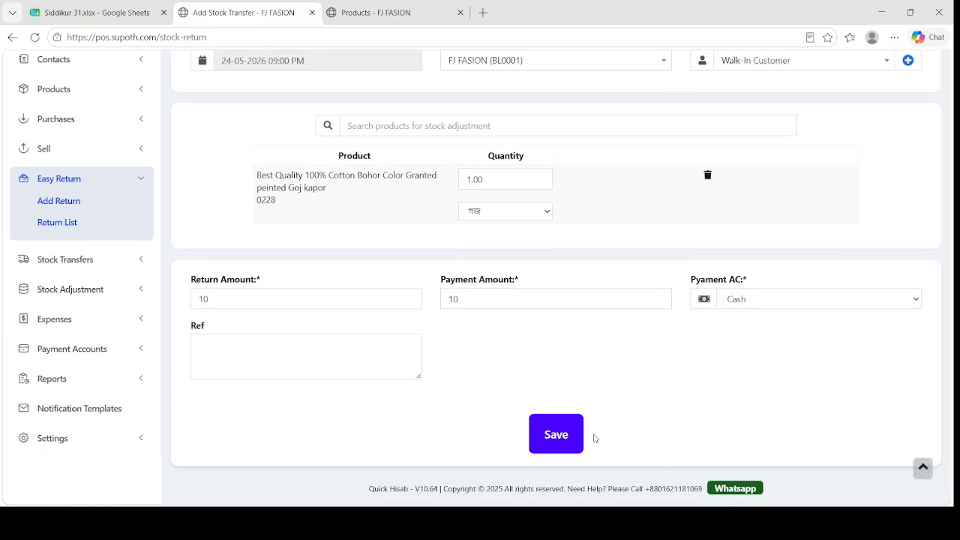
{"action": "left_click", "coordinate": [574, 440]}
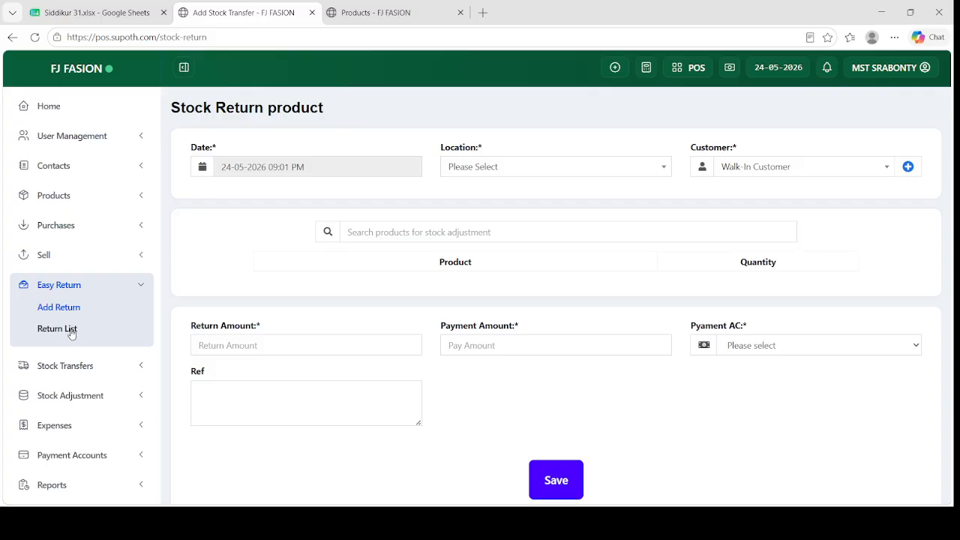
Open the Easy Return list and check the actions available for the Walk-In Customer's return.
{"action": "left_click", "coordinate": [72, 333]}
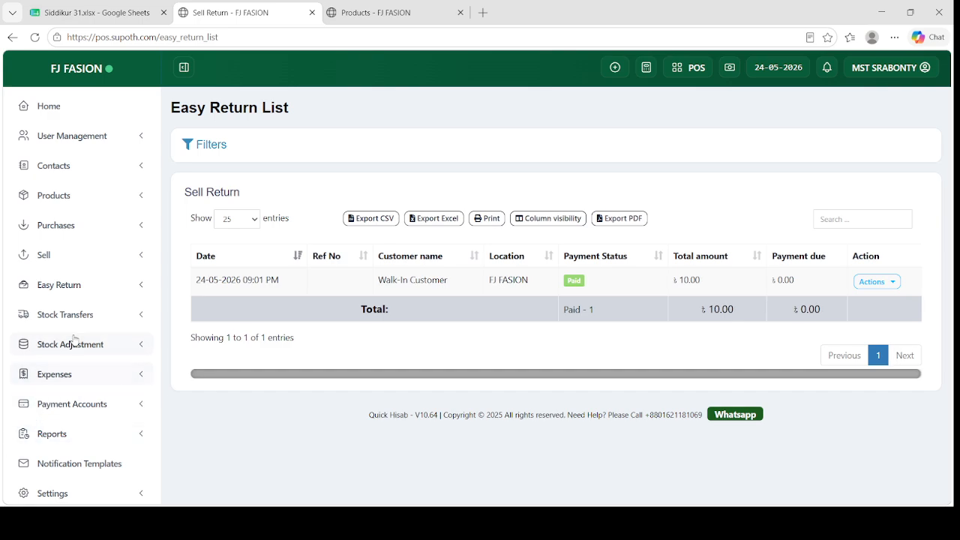
{"action": "left_click", "coordinate": [889, 286]}
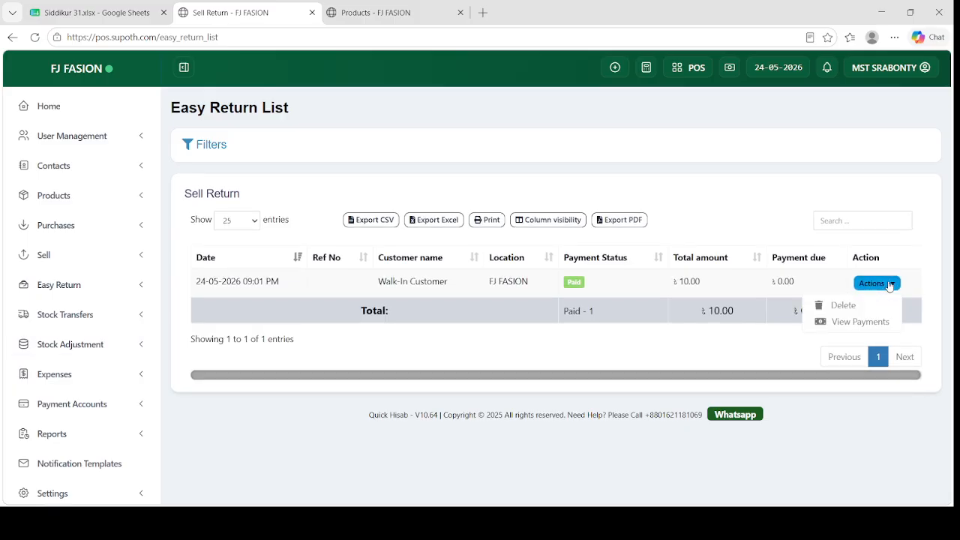
{"action": "left_click", "coordinate": [645, 363]}
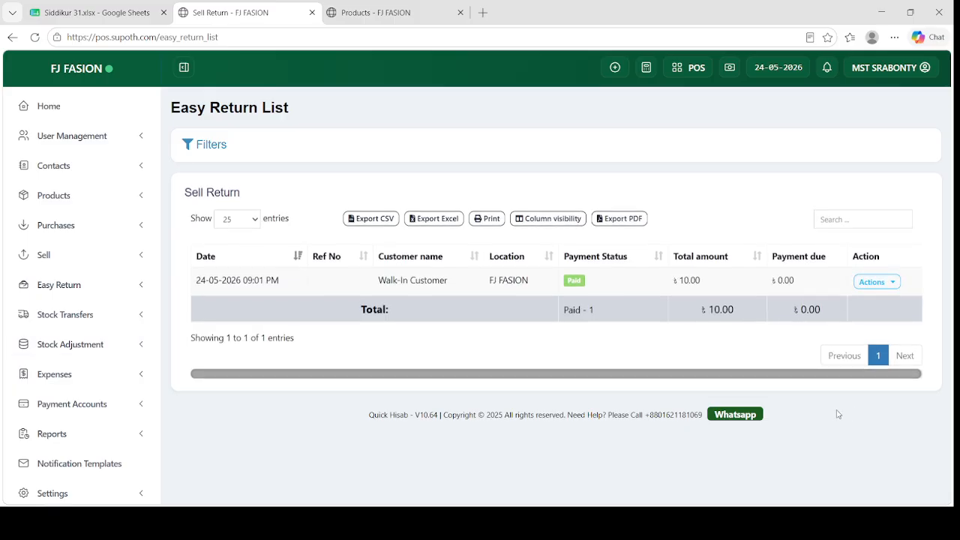
View the list of stock transfers and open the form for adding a new transfer.
{"action": "left_click", "coordinate": [63, 315]}
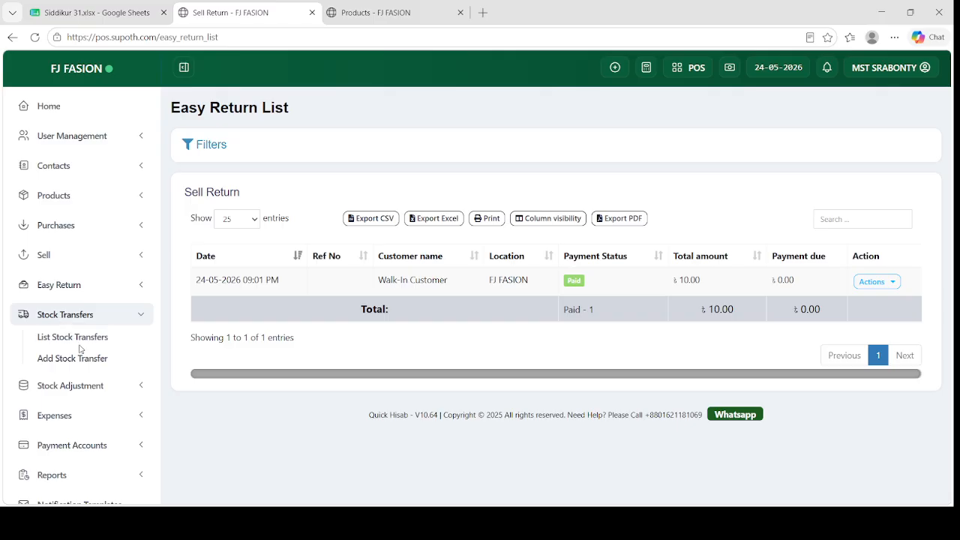
{"action": "left_click", "coordinate": [80, 339]}
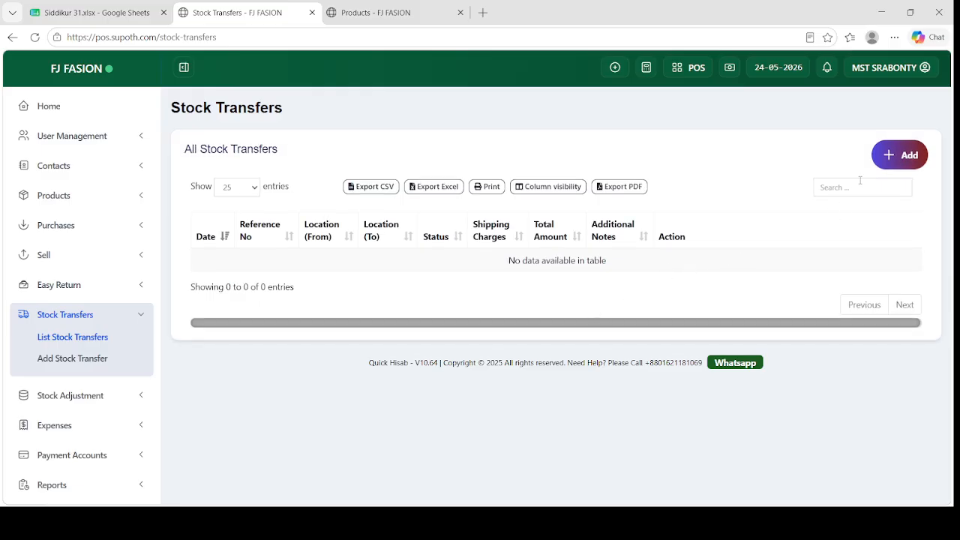
{"action": "left_click", "coordinate": [890, 157]}
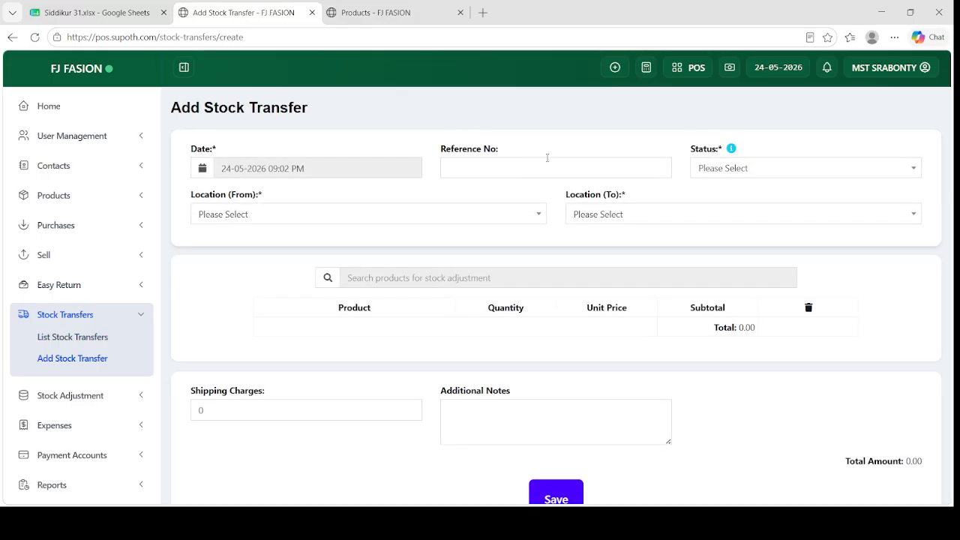
Set the transfer's source location to FJ FASION (BL0001) and check the available destination locations.
{"action": "left_click", "coordinate": [463, 219]}
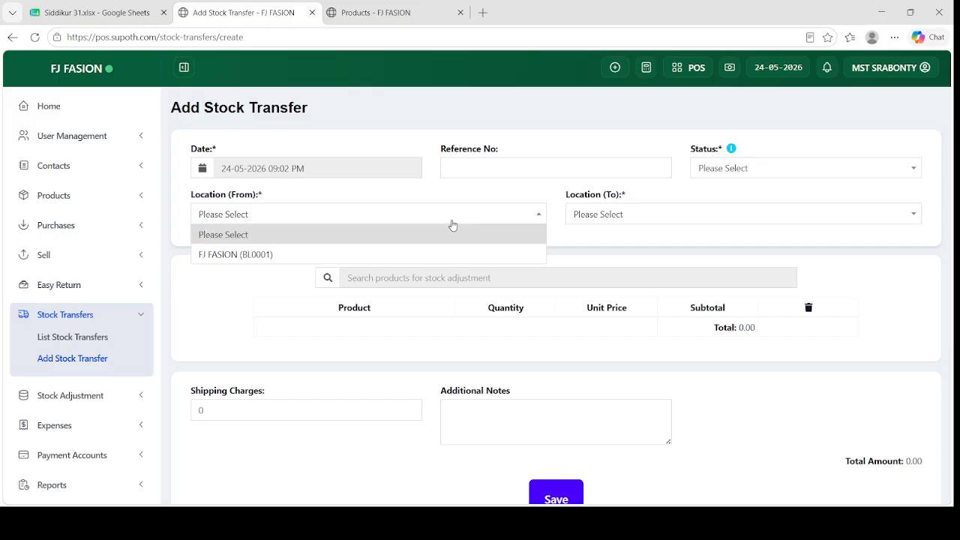
{"action": "left_click", "coordinate": [381, 255]}
{"action": "left_click", "coordinate": [635, 216]}
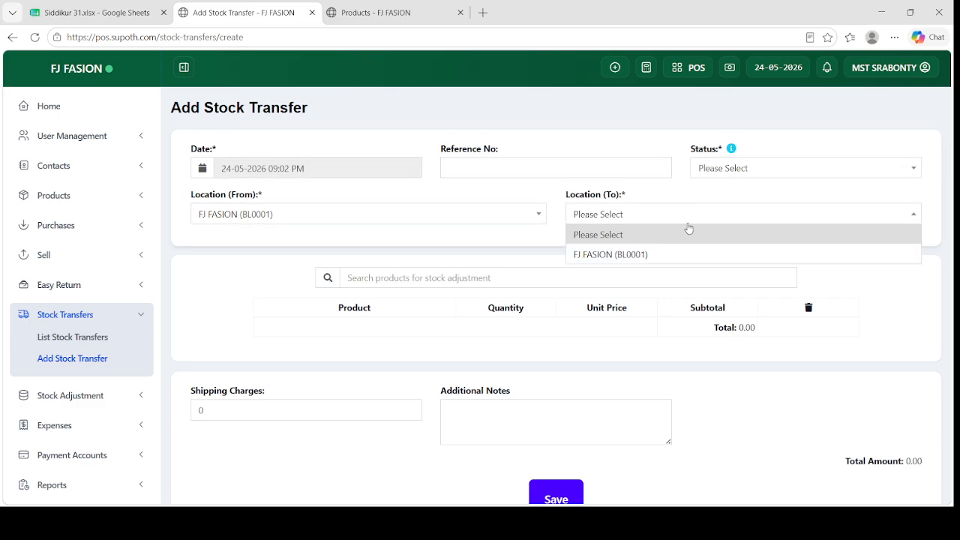
{"action": "left_click", "coordinate": [545, 253]}
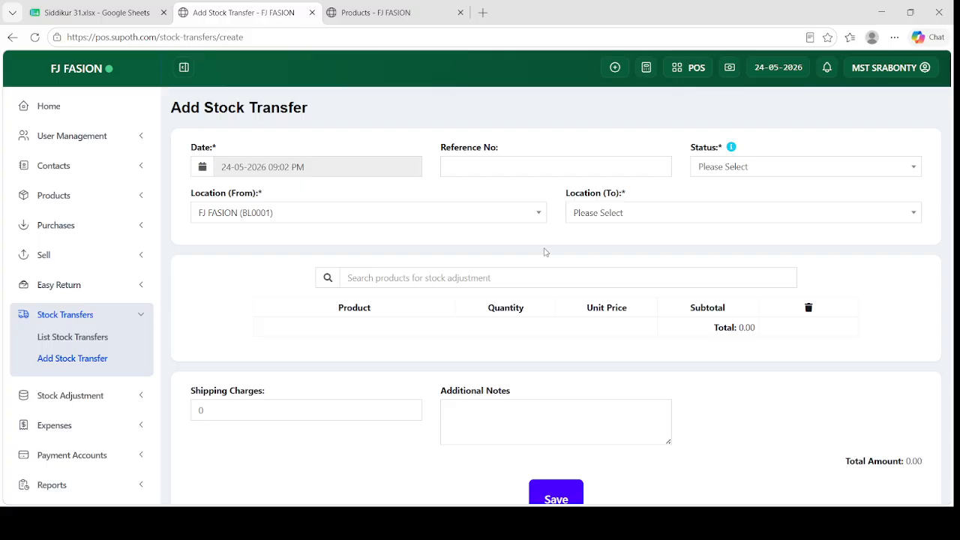
{"action": "left_click", "coordinate": [638, 216]}
{"action": "left_click", "coordinate": [639, 217]}
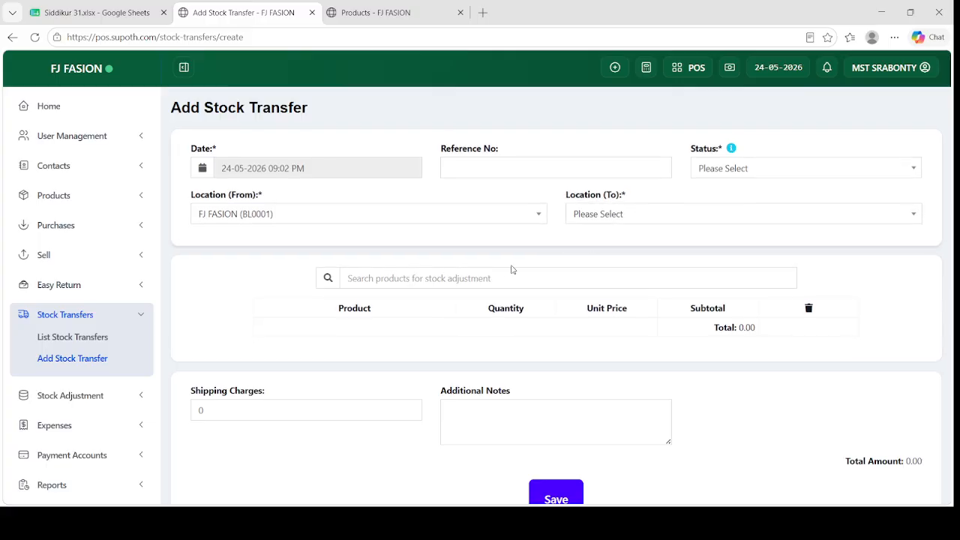
Add product 0228 to the stock transfer and review the rest of the form.
{"action": "left_click", "coordinate": [478, 281]}
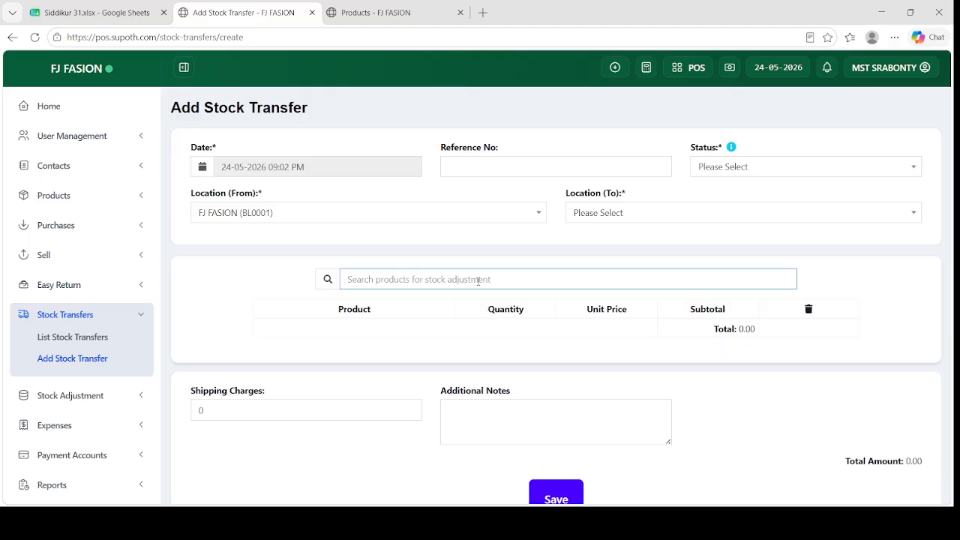
{"action": "type", "text": "0228"}
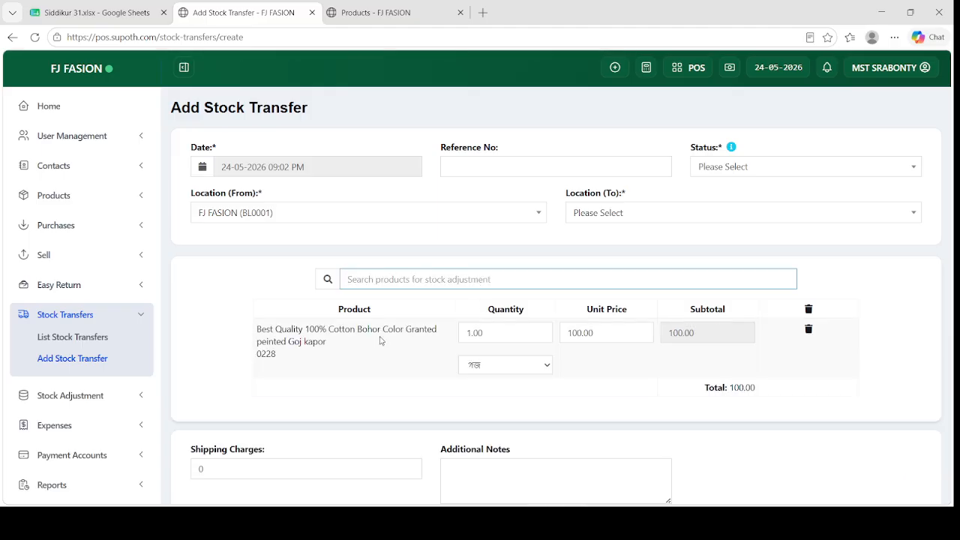
{"action": "scroll", "coordinate": [557, 333], "scroll_direction": "down", "scroll_amount": 3}
{"action": "scroll", "coordinate": [578, 343], "scroll_direction": "up", "scroll_amount": 3}
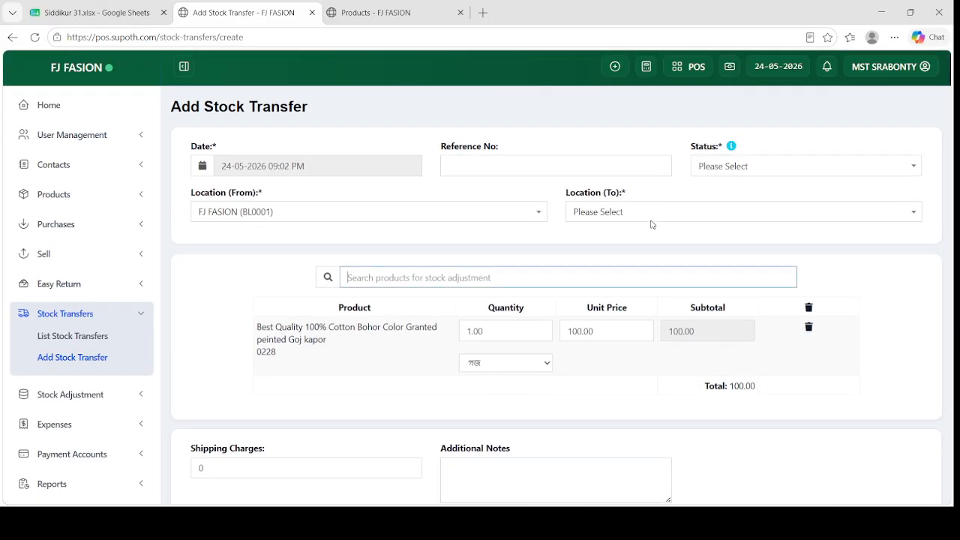
{"action": "scroll", "coordinate": [568, 417], "scroll_direction": "down", "scroll_amount": 3}
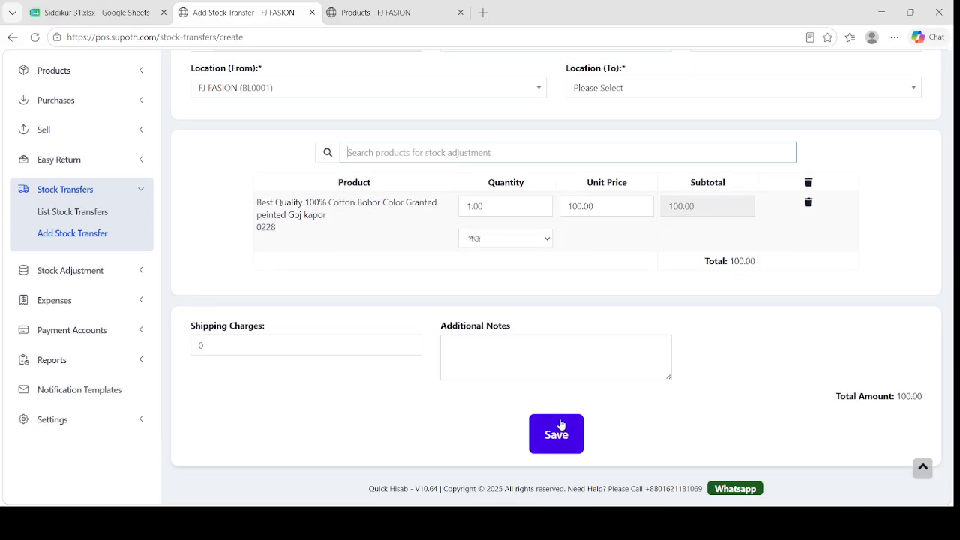
{"action": "scroll", "coordinate": [268, 326], "scroll_direction": "up", "scroll_amount": 3}
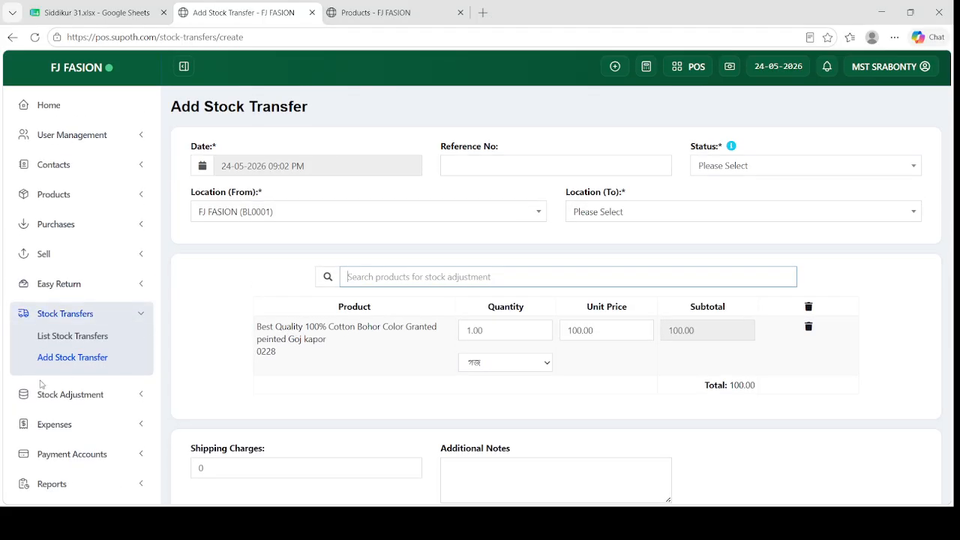
Leave the transfer form without saving and review the stock transfers list.
{"action": "left_click", "coordinate": [95, 337]}
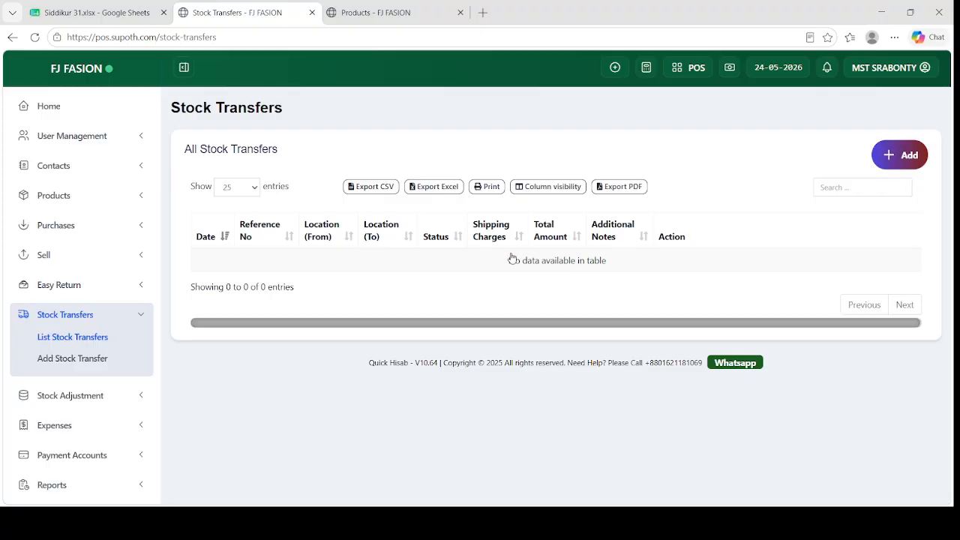
{"action": "left_click_drag", "start_coordinate": [510, 259], "coordinate": [634, 277]}
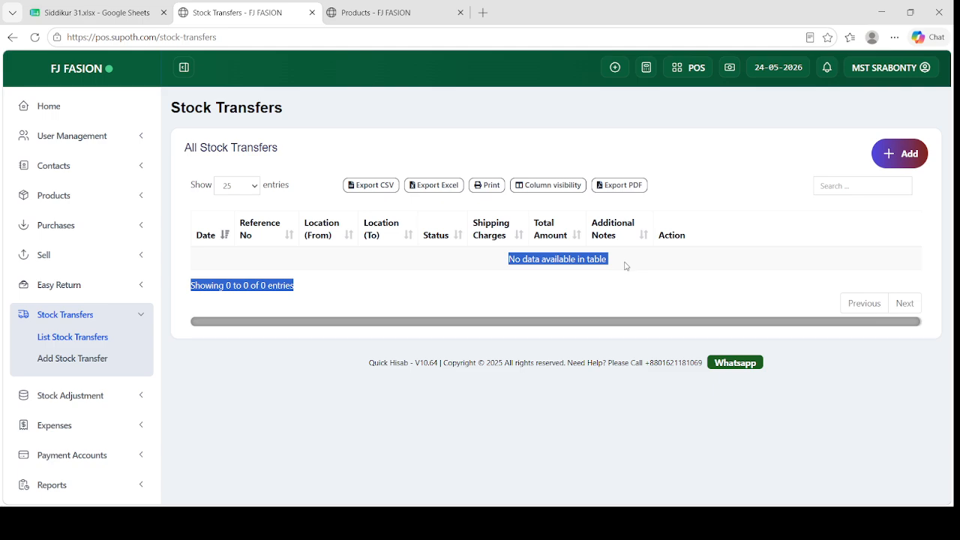
View the list of expenses and check the available stock adjustment options.
{"action": "left_click", "coordinate": [90, 399]}
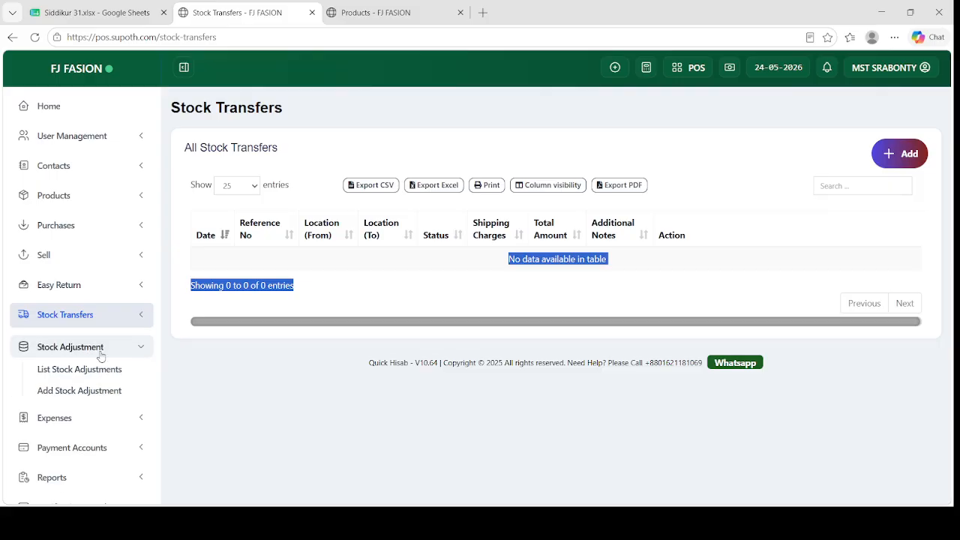
{"action": "scroll", "coordinate": [101, 360], "scroll_direction": "down", "scroll_amount": 1}
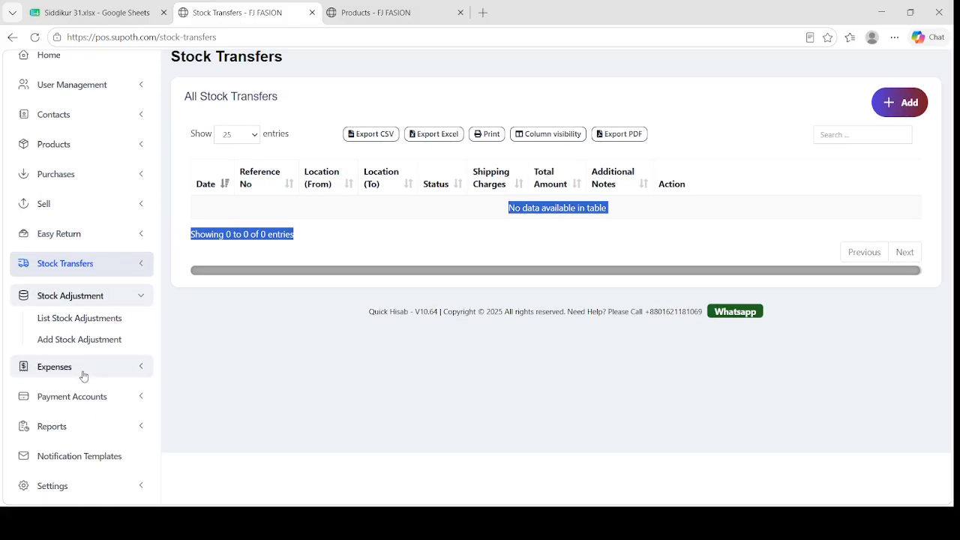
{"action": "left_click", "coordinate": [77, 373]}
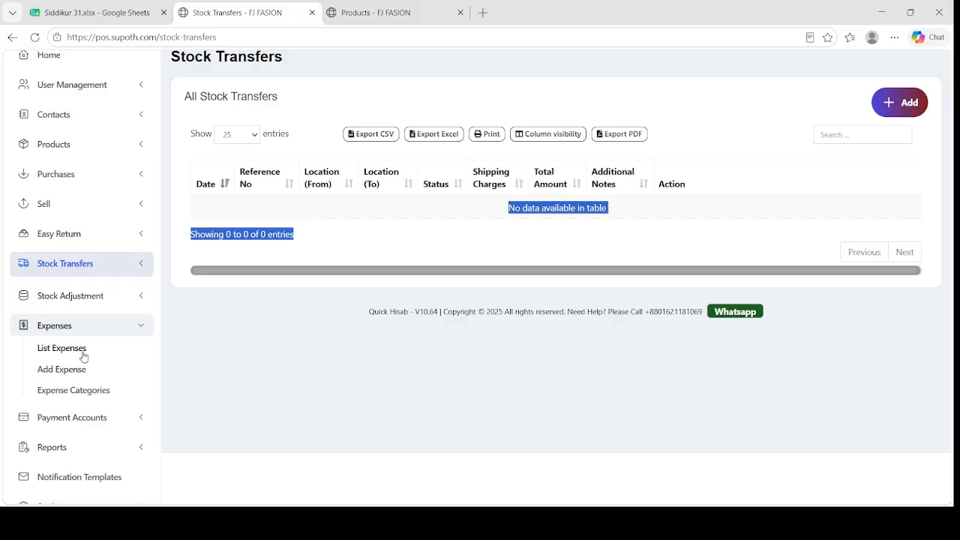
{"action": "left_click", "coordinate": [83, 353]}
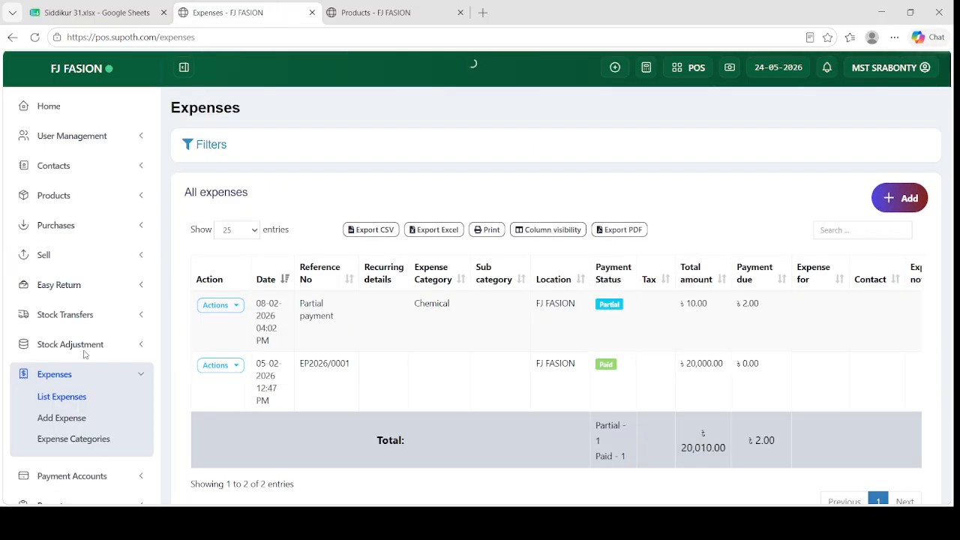
{"action": "left_click", "coordinate": [84, 351]}
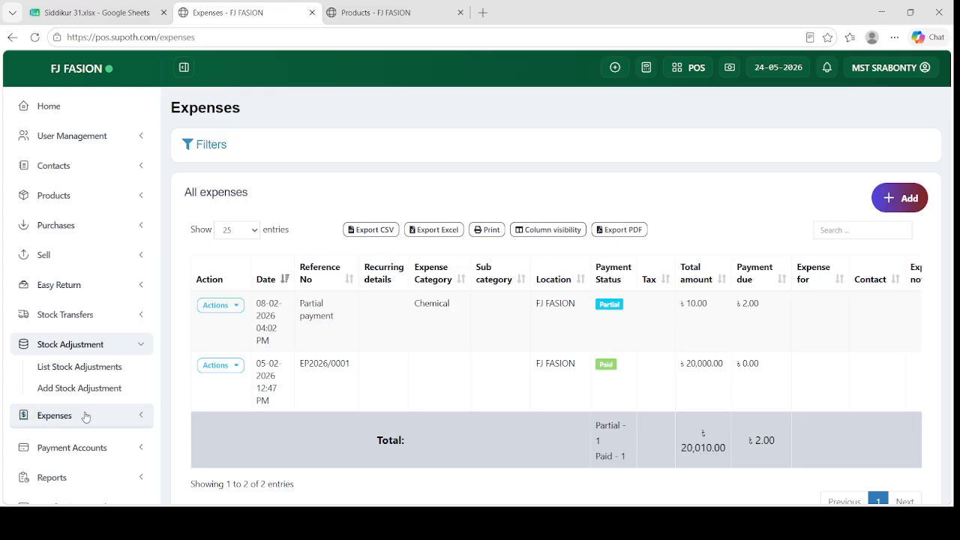
Review the list of active payment accounts and the balance sheet's liabilities and assets.
{"action": "scroll", "coordinate": [85, 408], "scroll_direction": "down", "scroll_amount": 1}
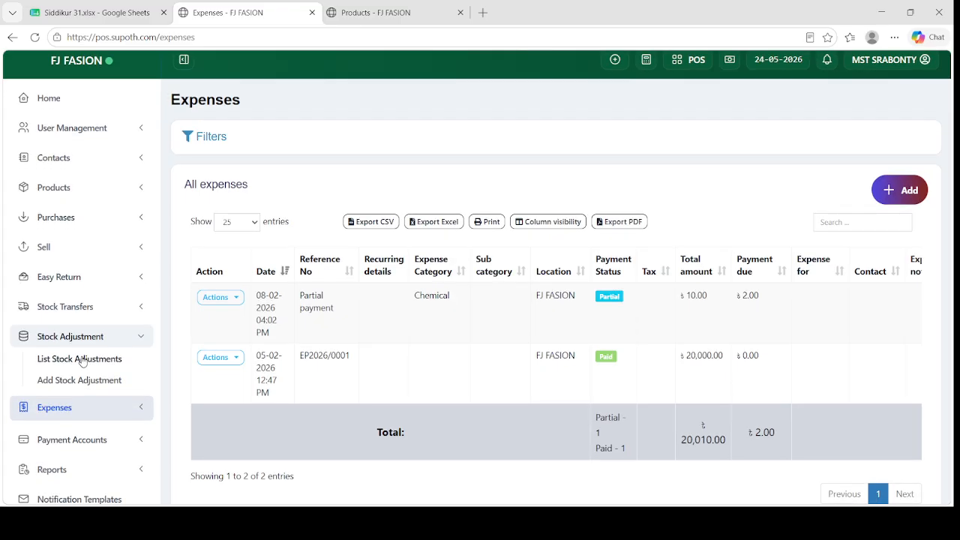
{"action": "left_click", "coordinate": [82, 391]}
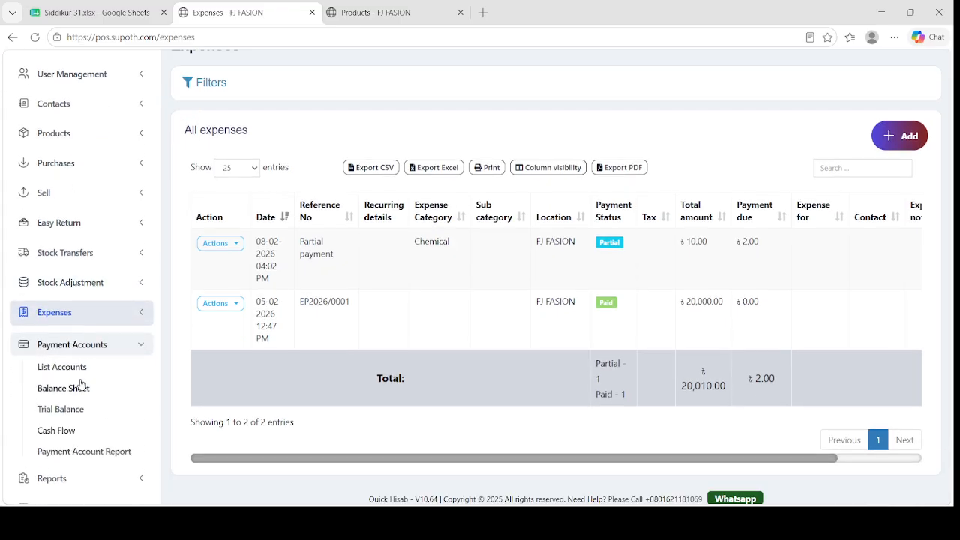
{"action": "left_click", "coordinate": [70, 370]}
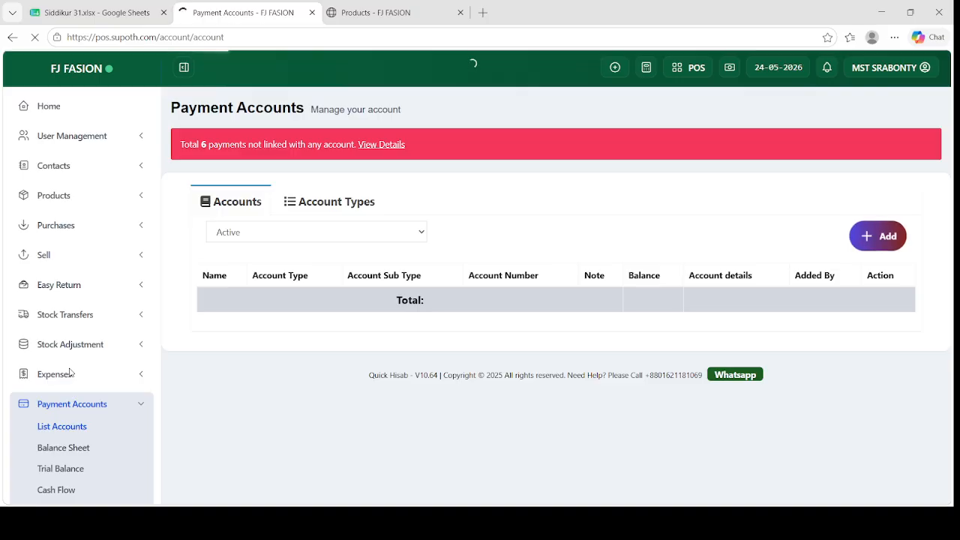
{"action": "scroll", "coordinate": [293, 370], "scroll_direction": "down", "scroll_amount": 2}
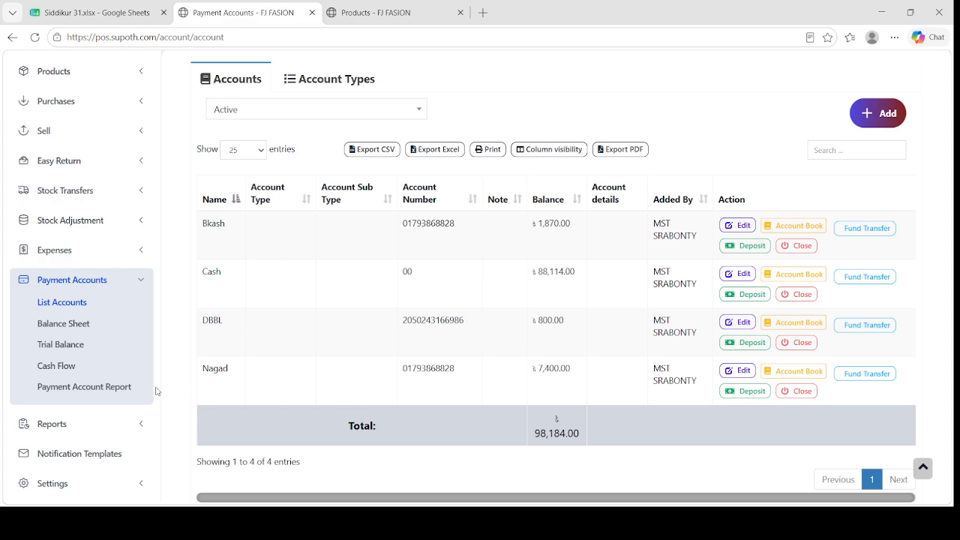
{"action": "left_click", "coordinate": [60, 327]}
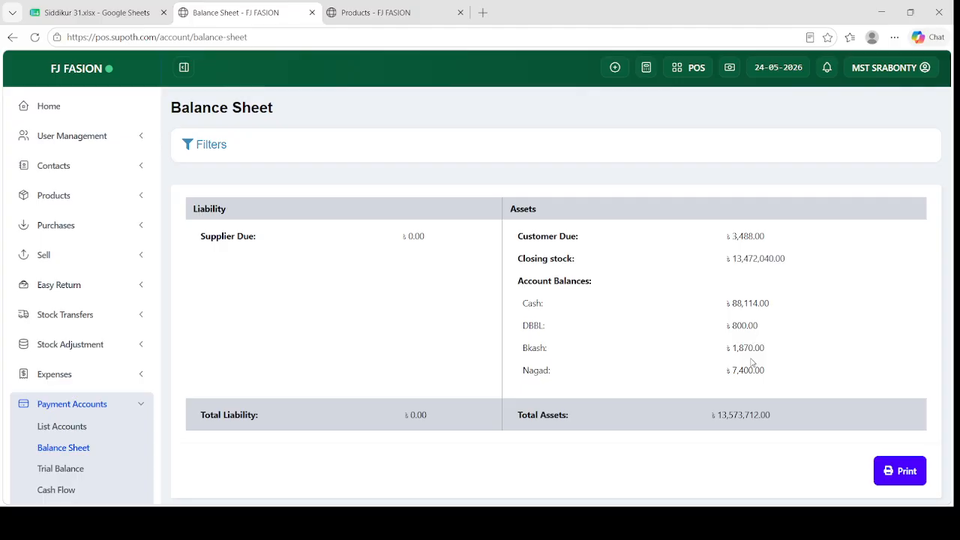
{"action": "scroll", "coordinate": [60, 339], "scroll_direction": "down", "scroll_amount": 2}
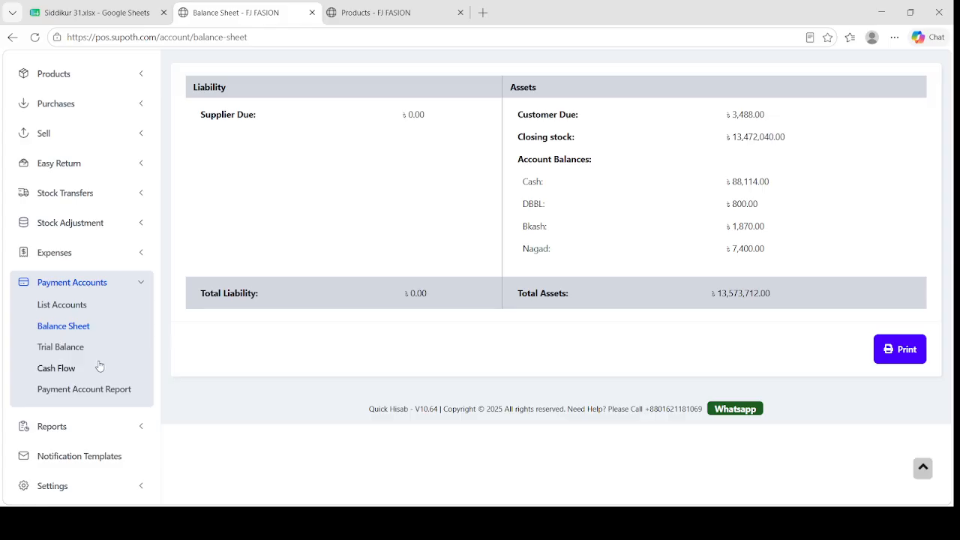
Look over the available reports, open the Profit / Loss Report and examine its COGS, gross profit and net profit.
{"action": "left_click", "coordinate": [71, 434]}
{"action": "scroll", "coordinate": [100, 320], "scroll_direction": "down", "scroll_amount": 4}
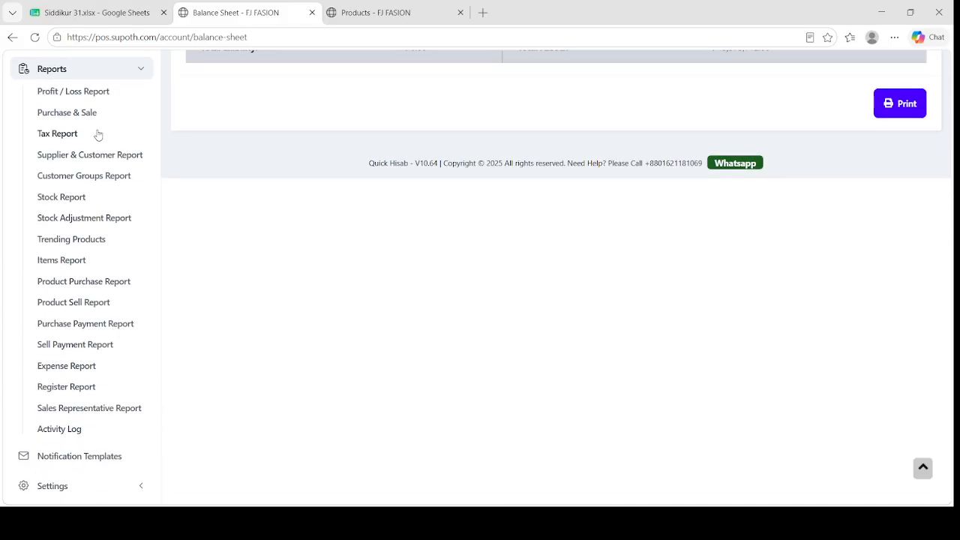
{"action": "scroll", "coordinate": [49, 94], "scroll_direction": "up", "scroll_amount": 1}
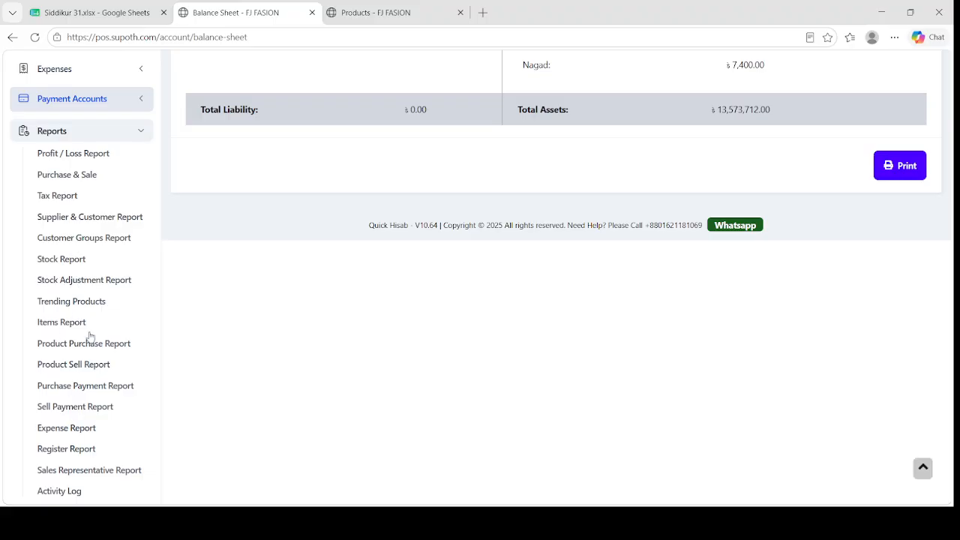
{"action": "left_click", "coordinate": [85, 155]}
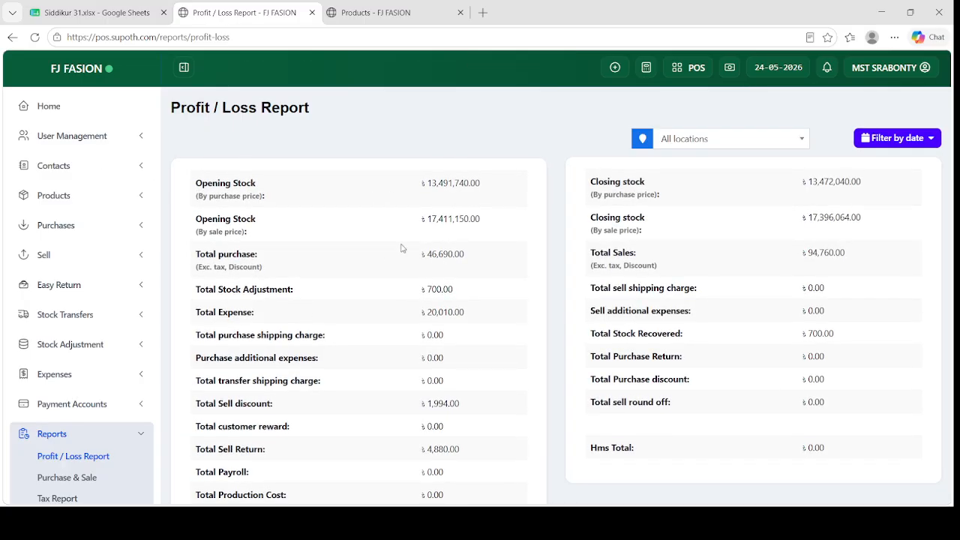
{"action": "scroll", "coordinate": [746, 333], "scroll_direction": "down", "scroll_amount": 4}
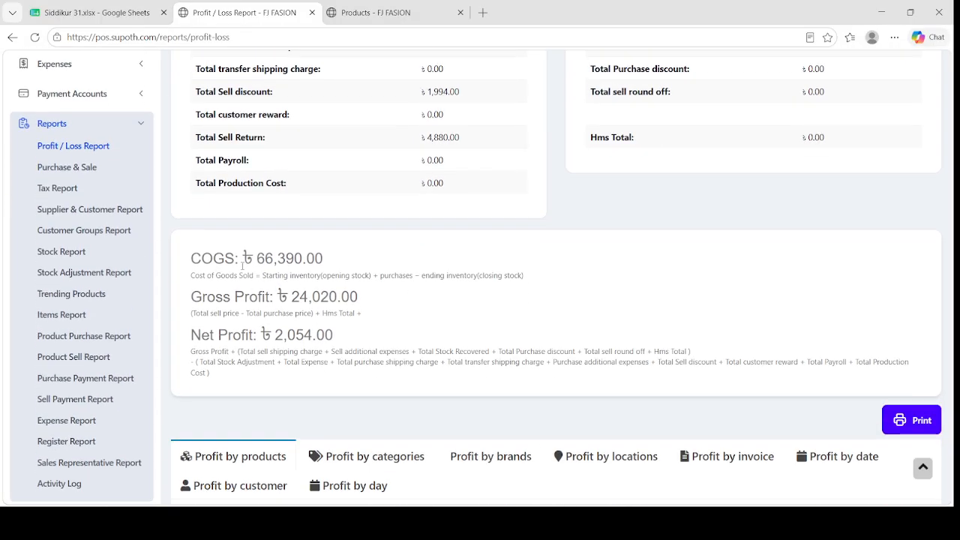
{"action": "left_click_drag", "start_coordinate": [255, 258], "coordinate": [385, 337]}
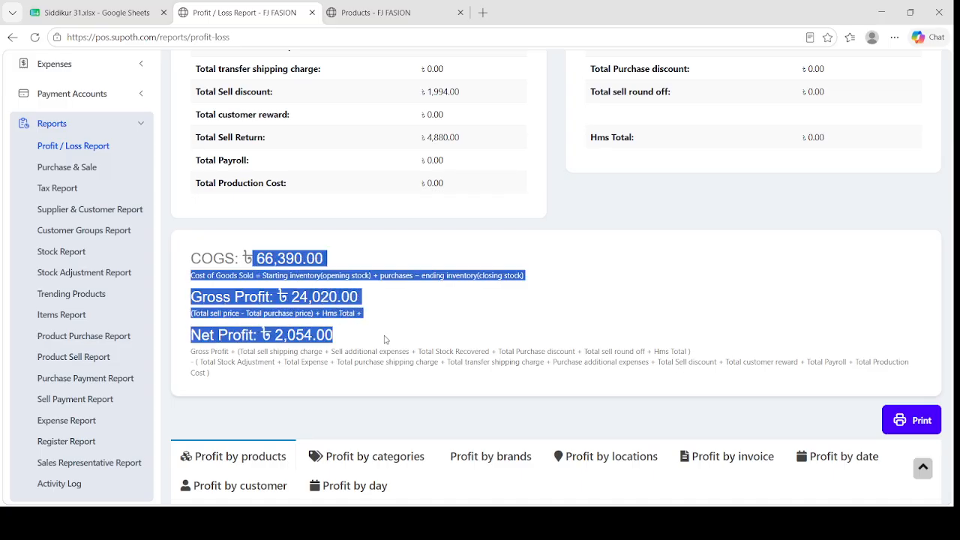
Examine the gross profit by product in the Profit / Loss Report and return to its profit summary.
{"action": "scroll", "coordinate": [553, 362], "scroll_direction": "down", "scroll_amount": 3}
{"action": "scroll", "coordinate": [280, 392], "scroll_direction": "down", "scroll_amount": 2}
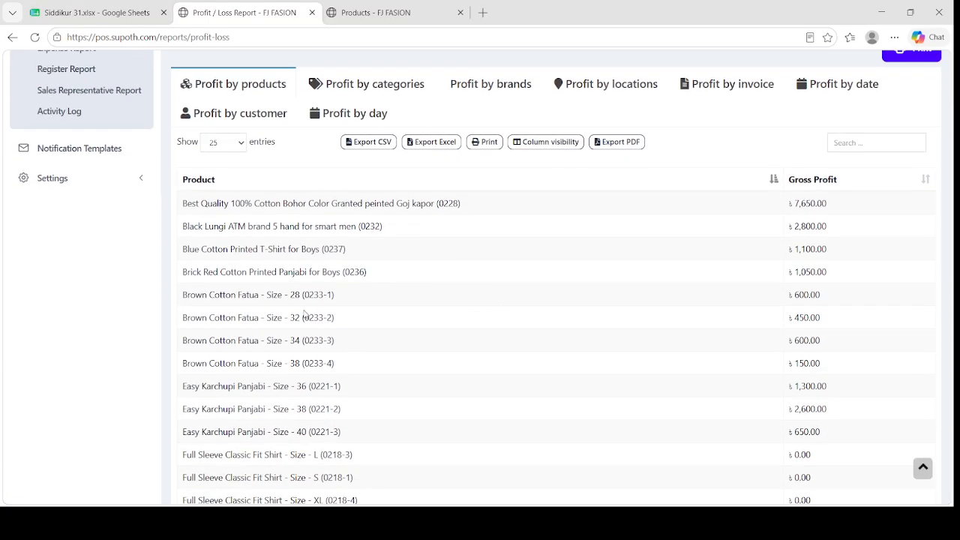
{"action": "scroll", "coordinate": [304, 313], "scroll_direction": "up", "scroll_amount": 2}
{"action": "scroll", "coordinate": [274, 368], "scroll_direction": "down", "scroll_amount": 2}
{"action": "left_click_drag", "start_coordinate": [237, 250], "coordinate": [442, 340]}
{"action": "scroll", "coordinate": [442, 340], "scroll_direction": "up", "scroll_amount": 7}
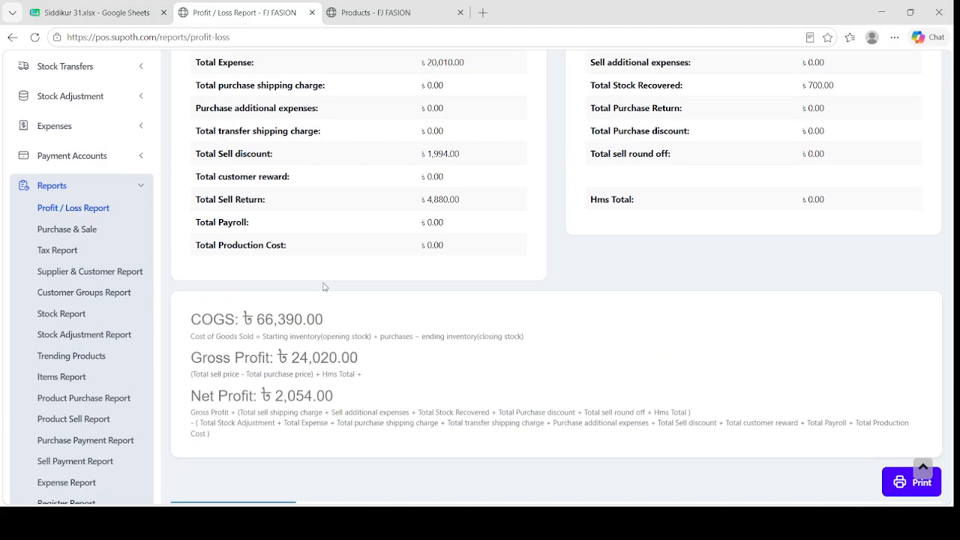
View the Purchase & Sale report and review each contact's totals and dues in the Supplier & Customer Report.
{"action": "left_click", "coordinate": [70, 230]}
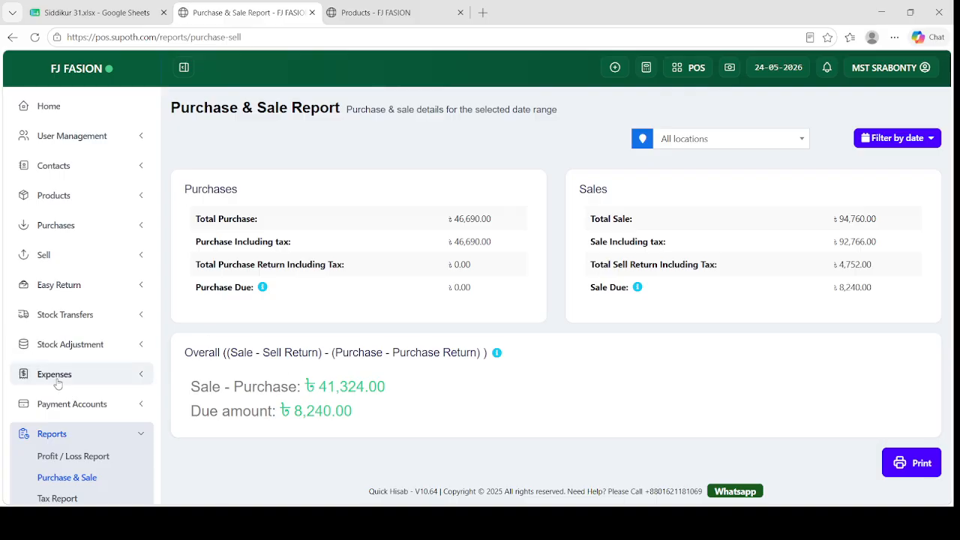
{"action": "scroll", "coordinate": [57, 384], "scroll_direction": "down", "scroll_amount": 3}
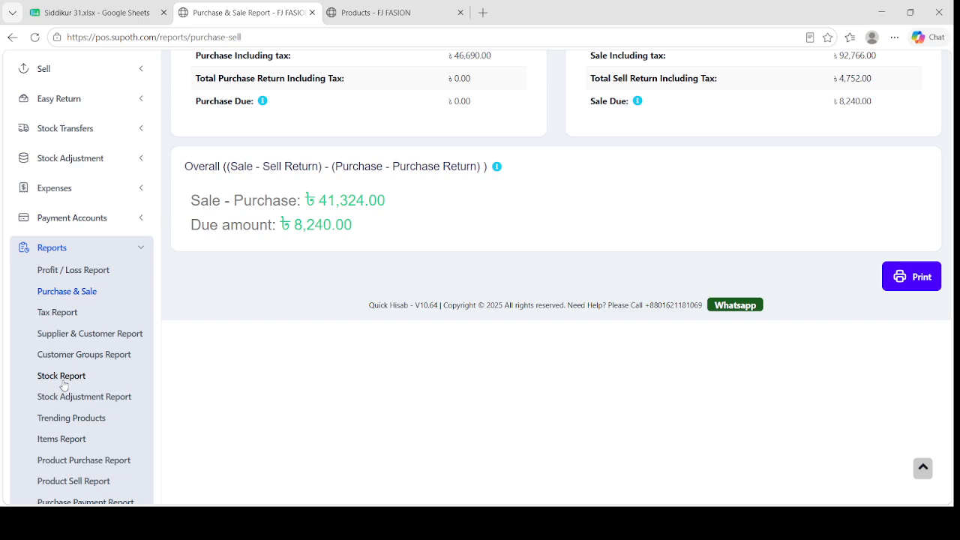
{"action": "left_click", "coordinate": [78, 335]}
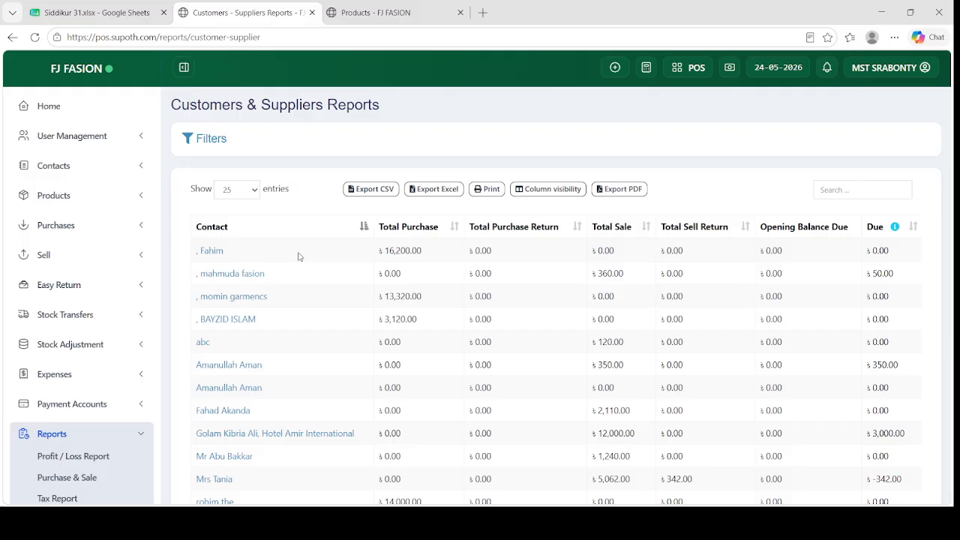
{"action": "scroll", "coordinate": [72, 403], "scroll_direction": "down", "scroll_amount": 1}
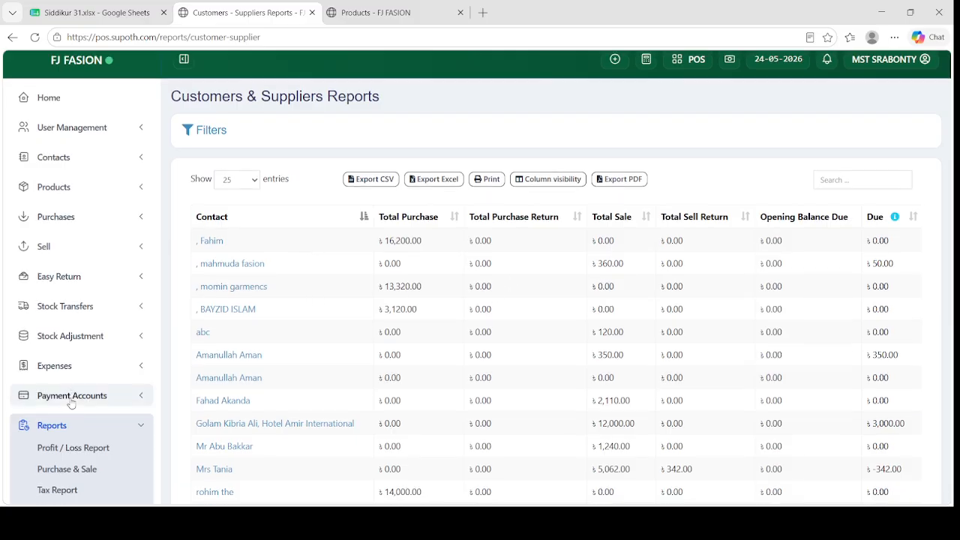
{"action": "scroll", "coordinate": [72, 402], "scroll_direction": "down", "scroll_amount": 3}
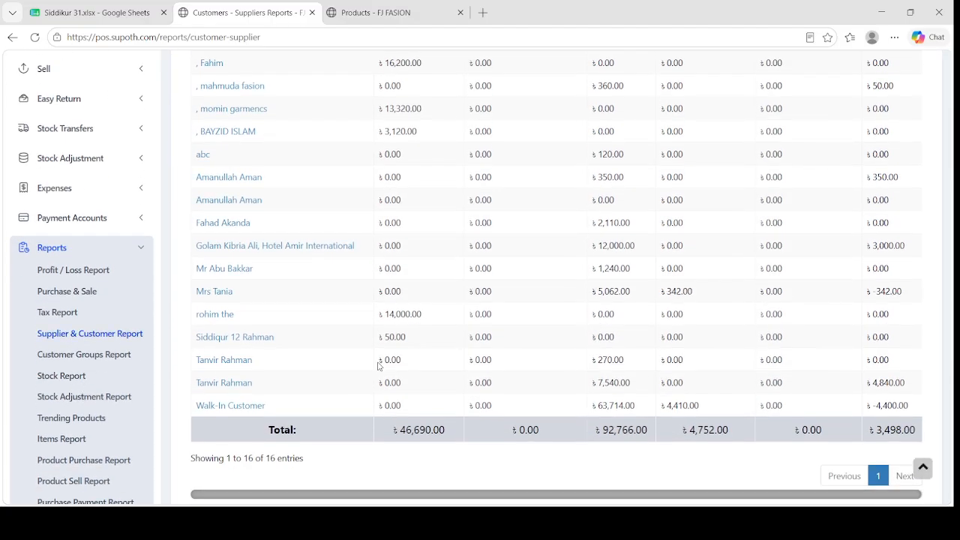
{"action": "scroll", "coordinate": [553, 370], "scroll_direction": "up", "scroll_amount": 2}
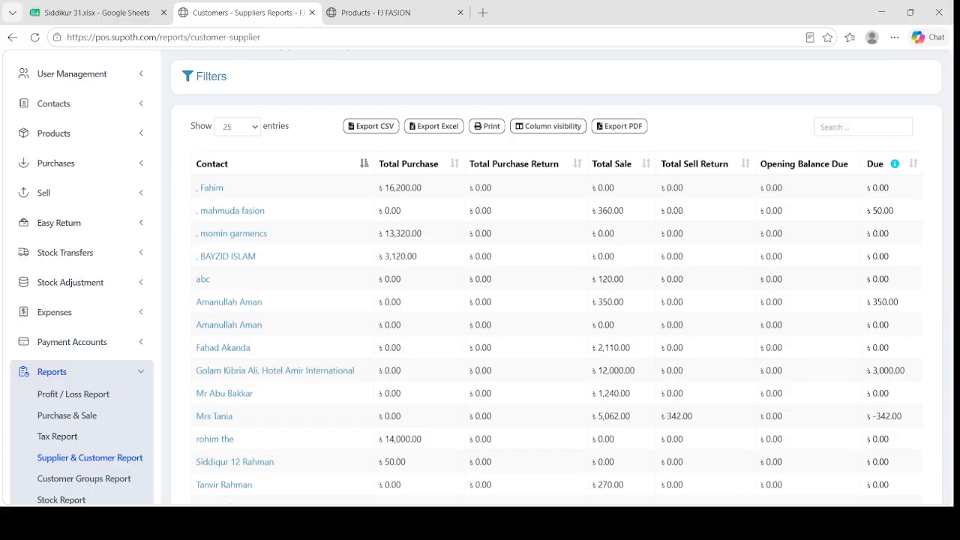
Look through the remaining report types and return to the start of the Supplier & Customer Report.
{"action": "scroll", "coordinate": [546, 379], "scroll_direction": "down", "scroll_amount": 2}
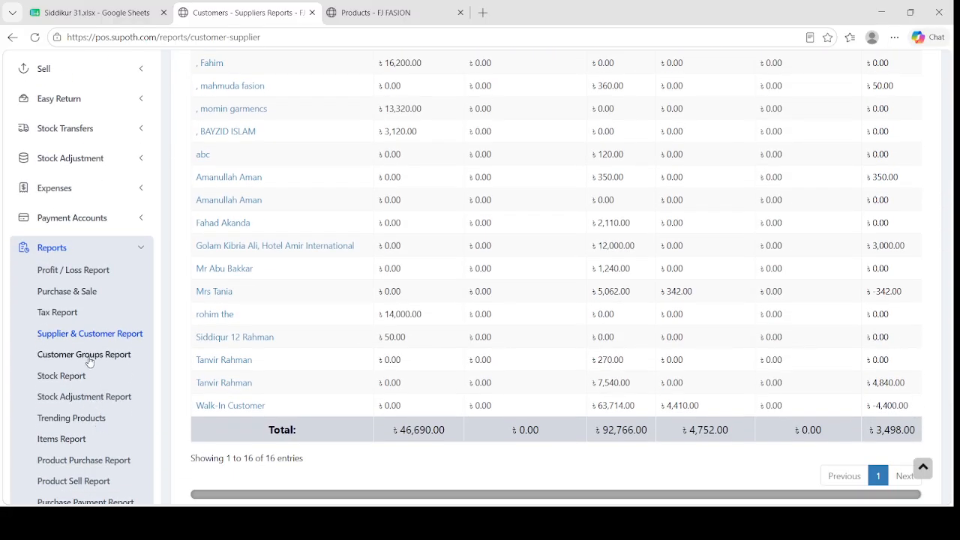
{"action": "scroll", "coordinate": [88, 398], "scroll_direction": "down", "scroll_amount": 1}
{"action": "scroll", "coordinate": [81, 341], "scroll_direction": "down", "scroll_amount": 2}
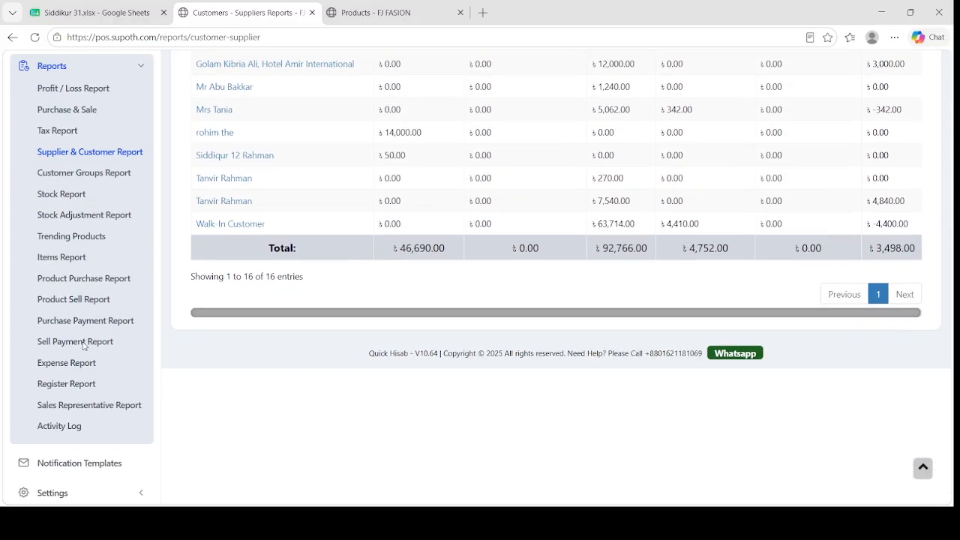
{"action": "scroll", "coordinate": [81, 431], "scroll_direction": "up", "scroll_amount": 3}
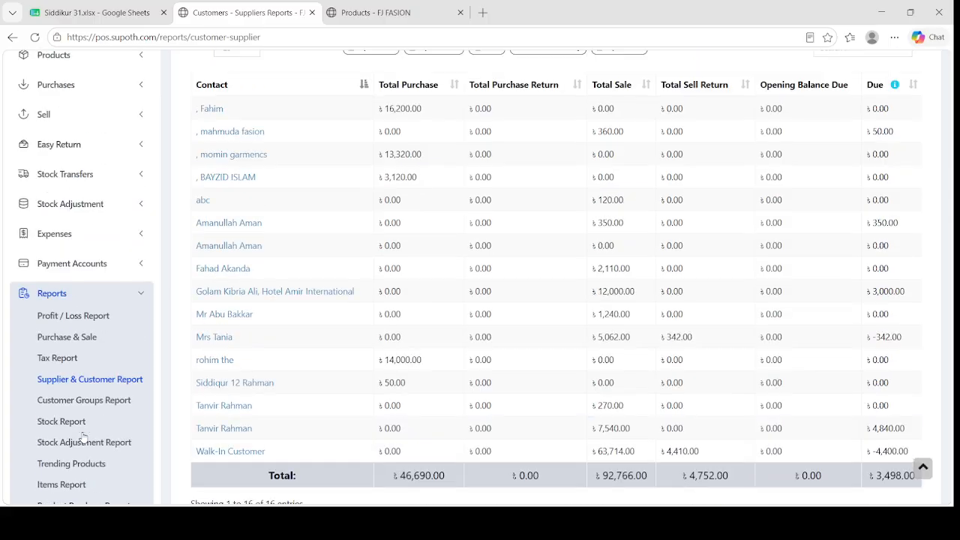
{"action": "scroll", "coordinate": [84, 437], "scroll_direction": "up", "scroll_amount": 2}
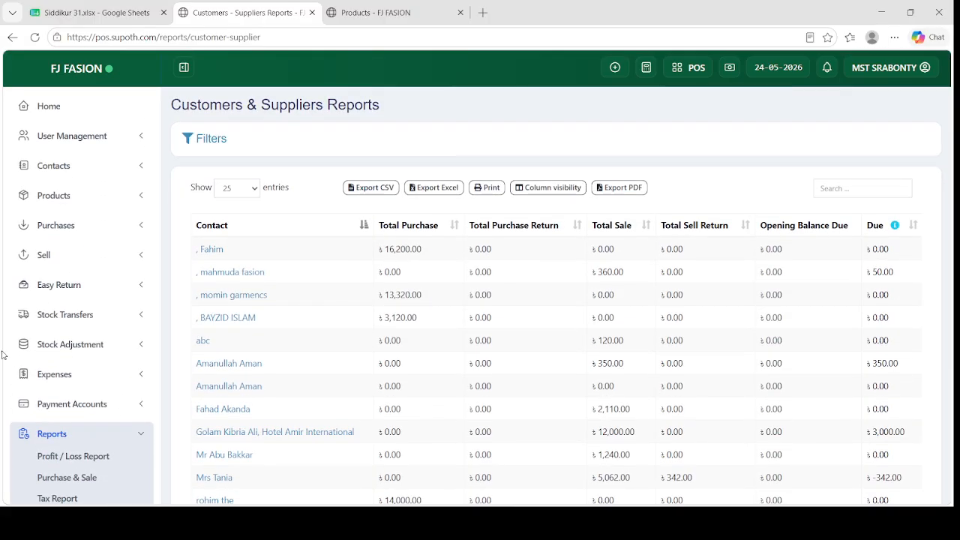